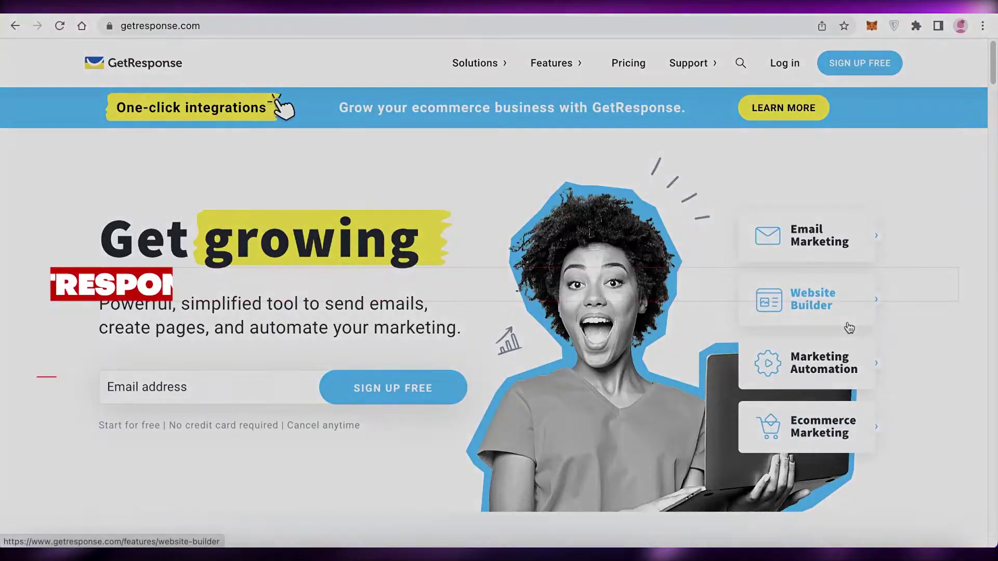
- Scroll through the GetResponse homepage and dismiss the pop-up that appears
scroll(849, 327, "down", 3)
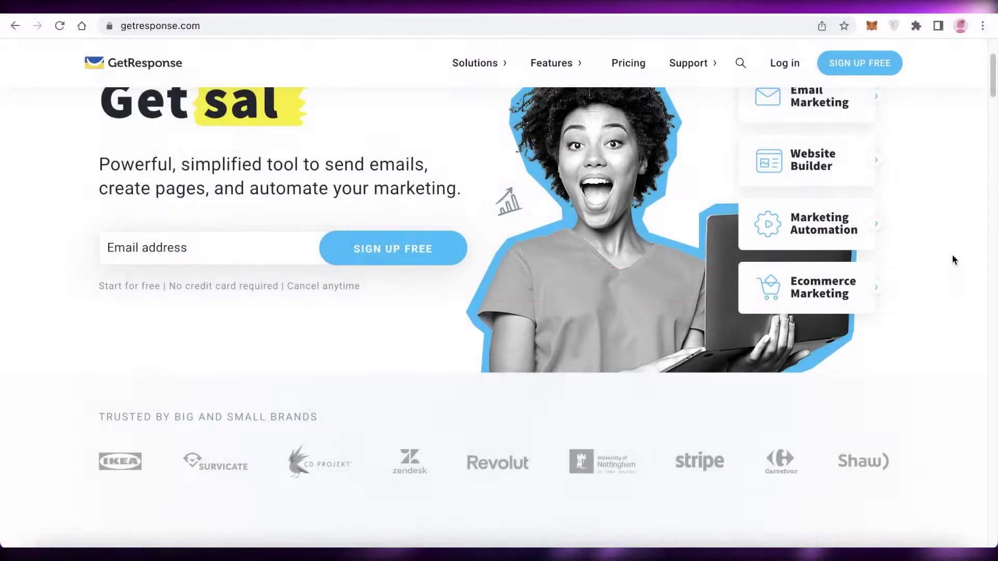
scroll(953, 259, "down", 6)
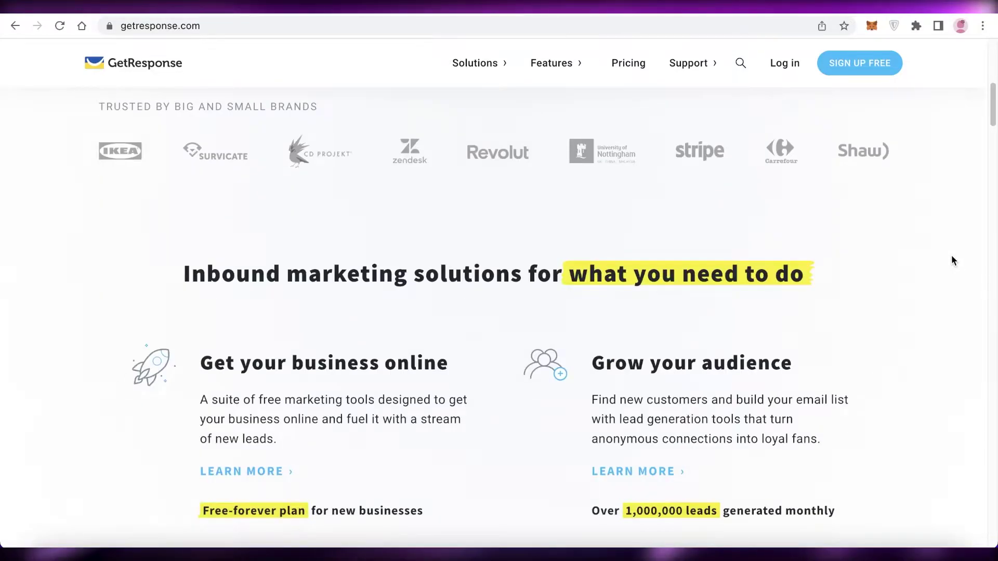
scroll(952, 259, "down", 3)
scroll(953, 260, "down", 3)
scroll(953, 260, "down", 4)
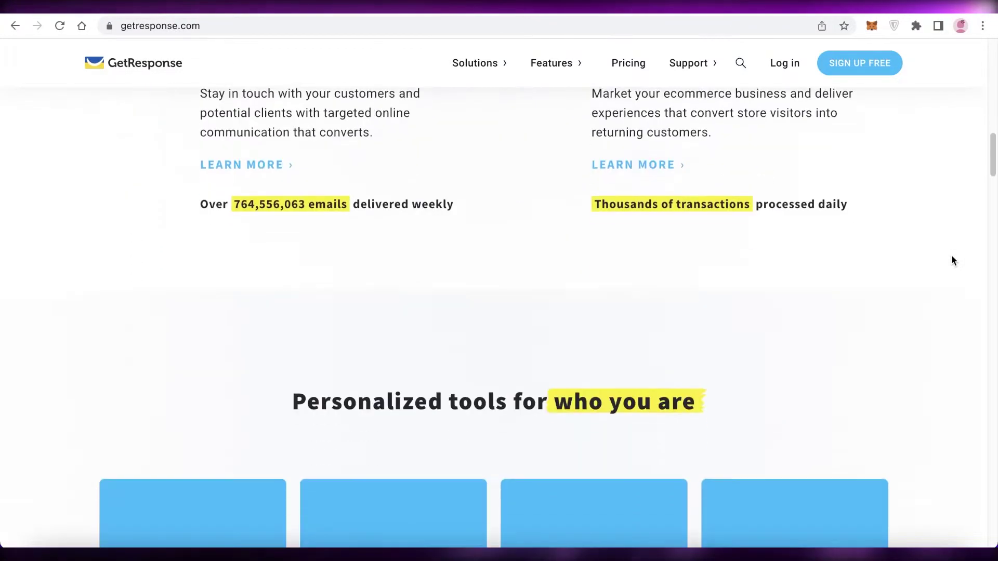
scroll(953, 260, "down", 4)
scroll(953, 259, "down", 3)
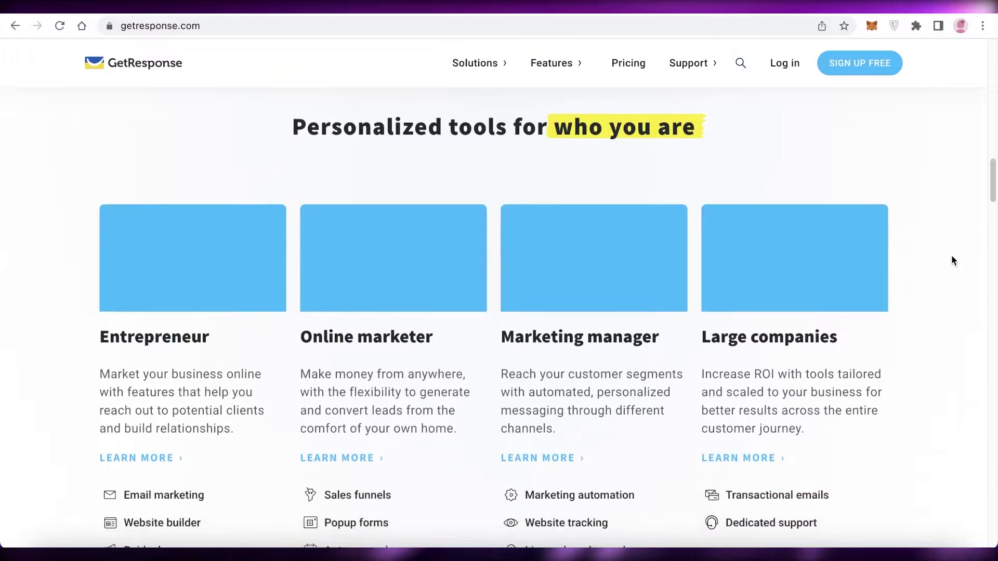
scroll(952, 260, "down", 5)
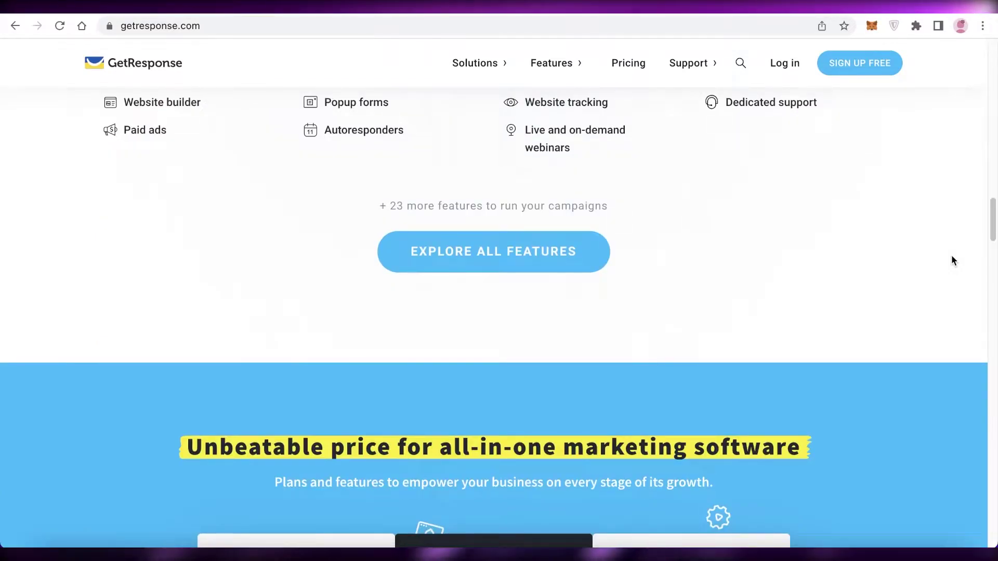
scroll(953, 260, "up", 15)
scroll(953, 259, "up", 14)
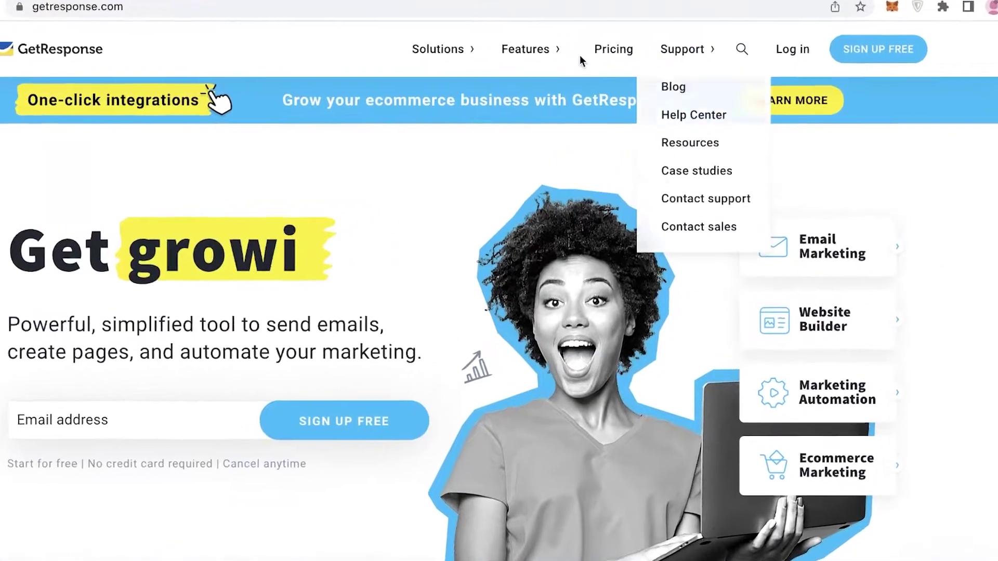
right_click(628, 62)
key("Escape")
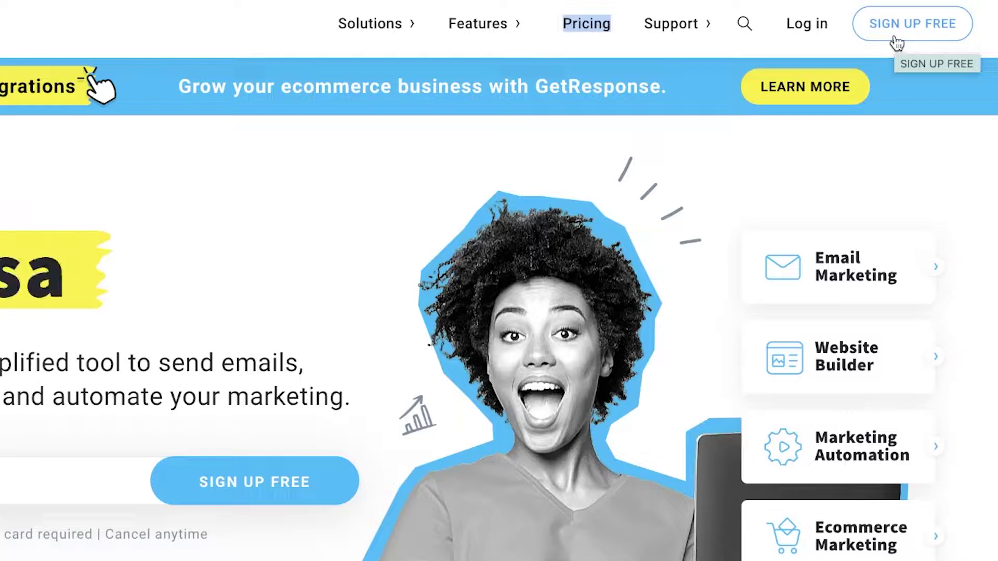
- Start a free sign-up and enter the full name, e-mail address and account password
left_click(896, 43)
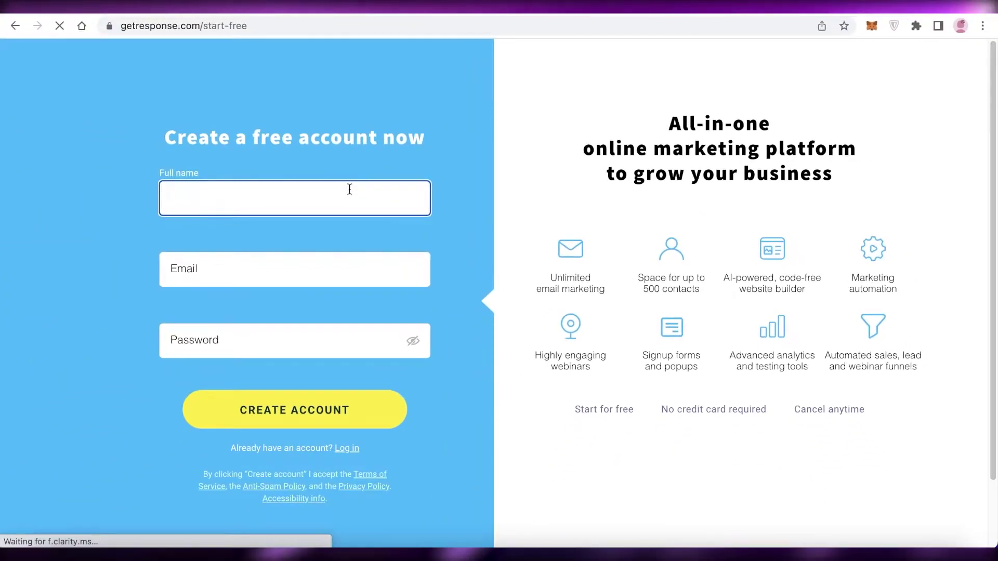
type("Jane Doe")
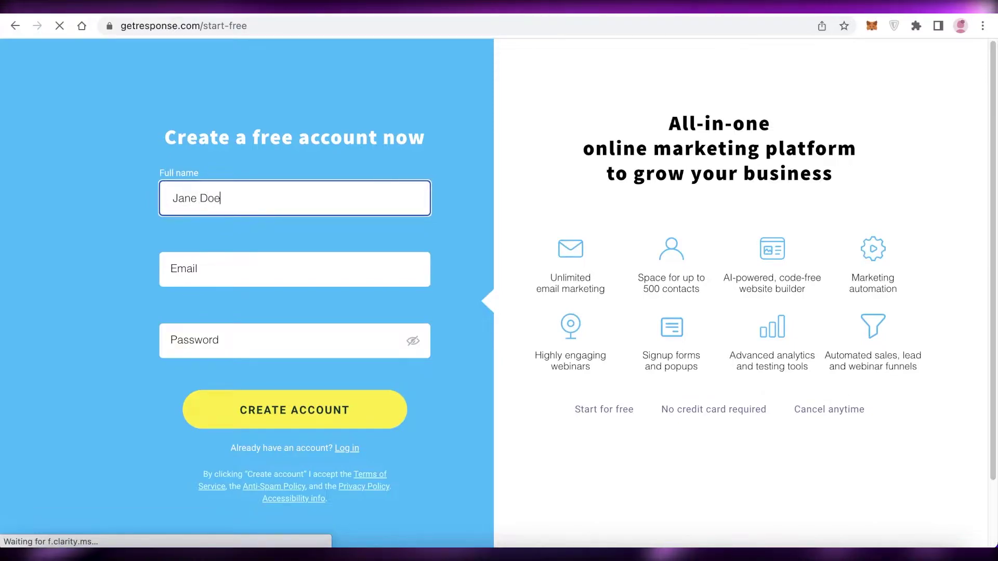
left_click(246, 280)
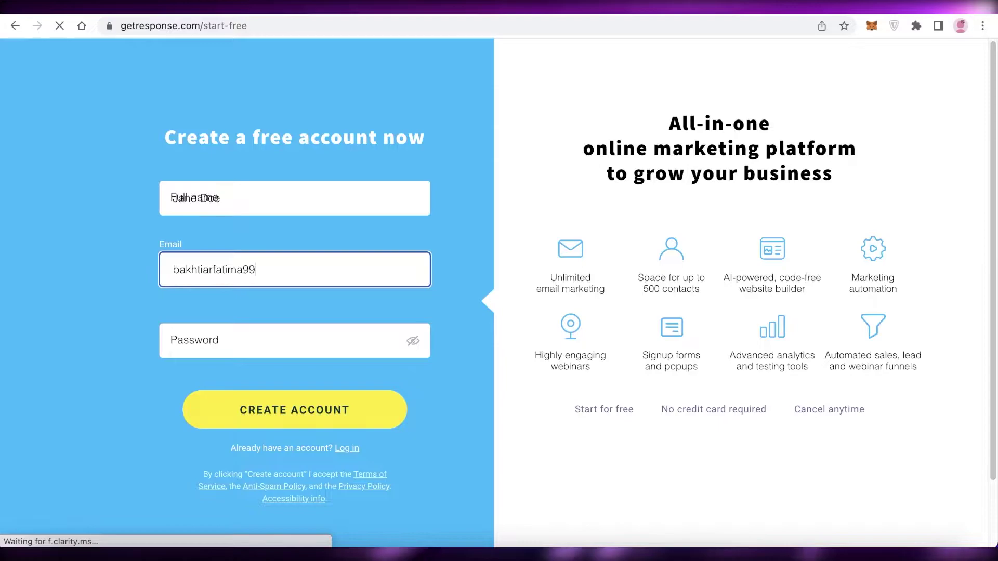
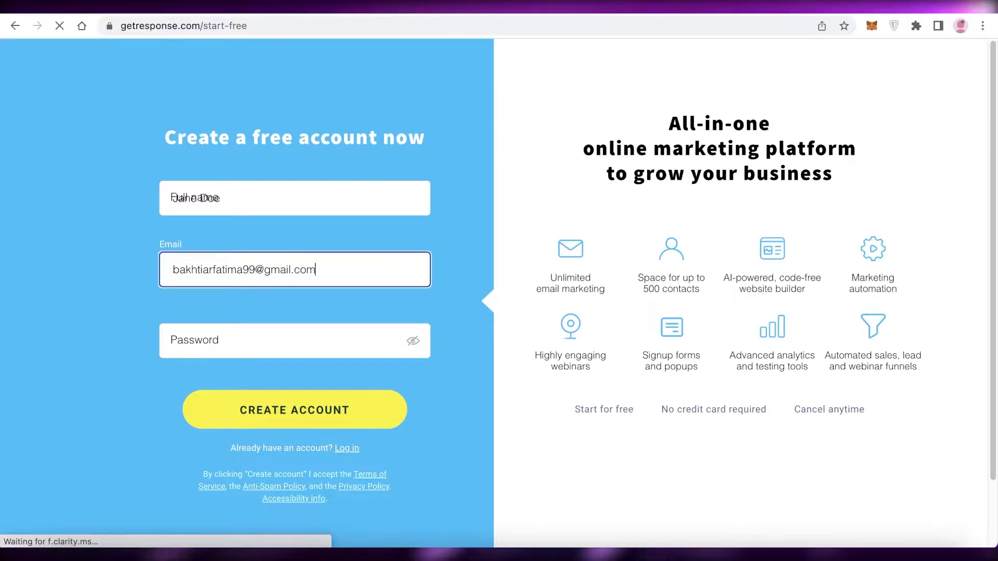
left_click(177, 341)
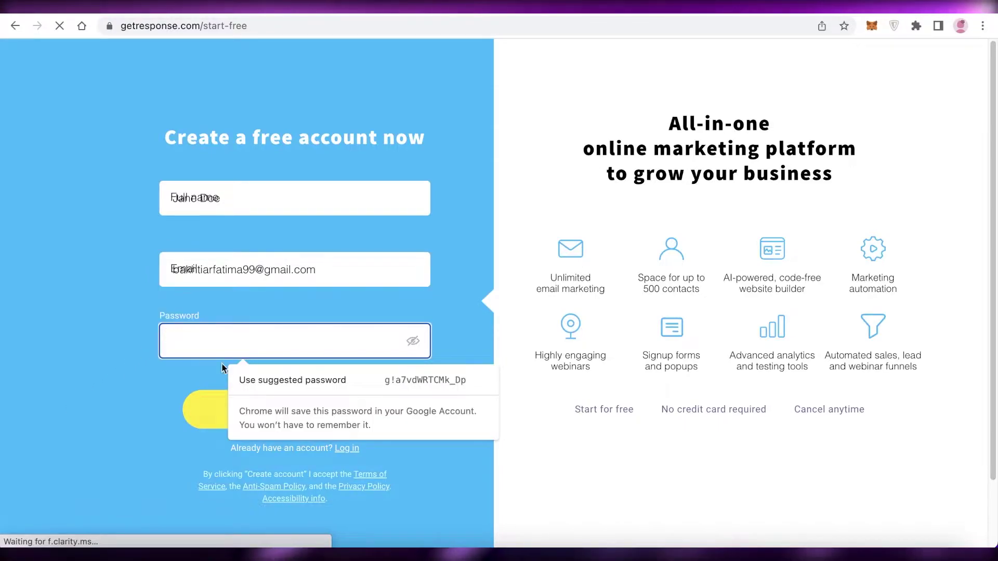
type("12345")
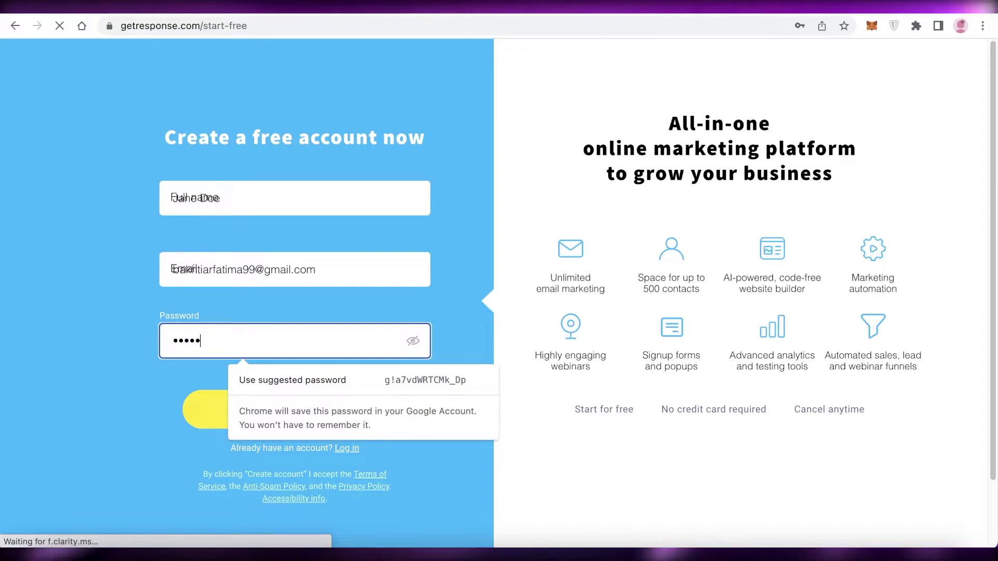
type("6789")
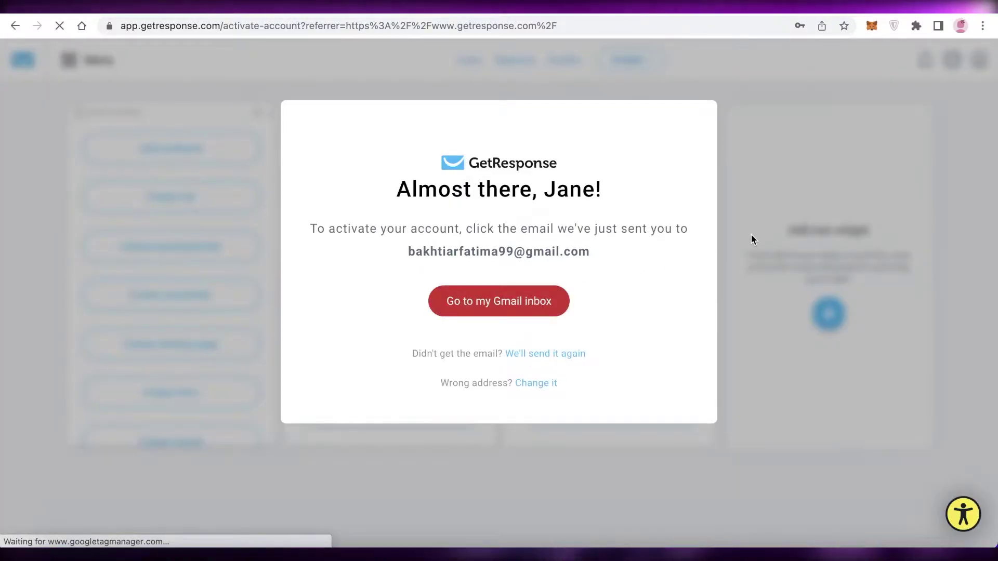
- Switch to the Gmail account that received the GetResponse email and activate the account from it
left_click(465, 310)
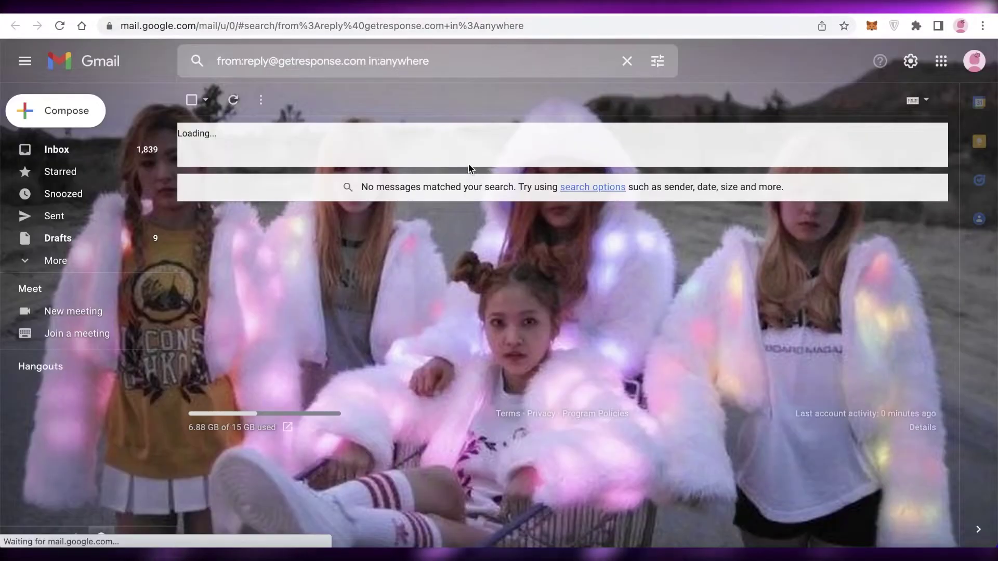
left_click(974, 61)
left_click(824, 266)
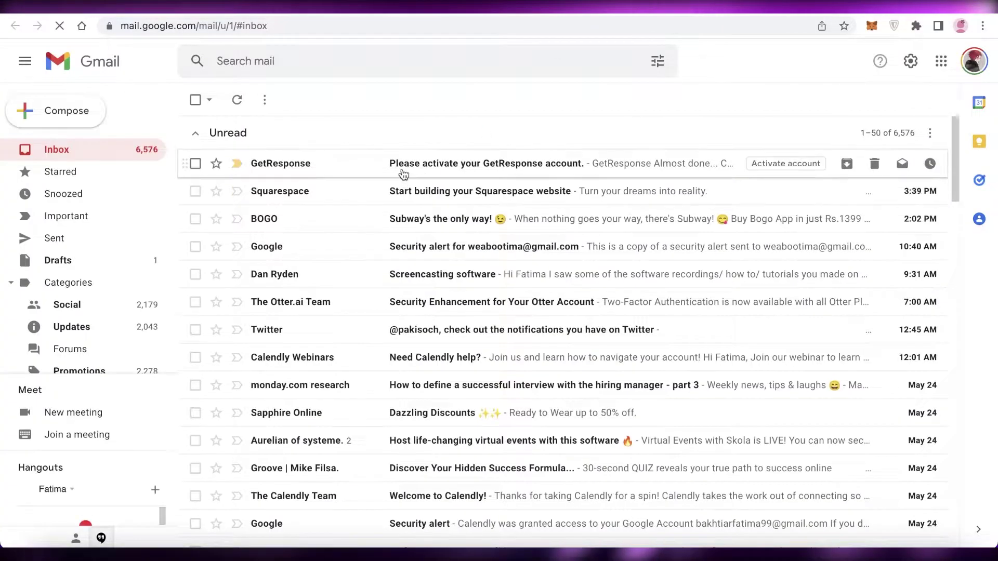
left_click(400, 167)
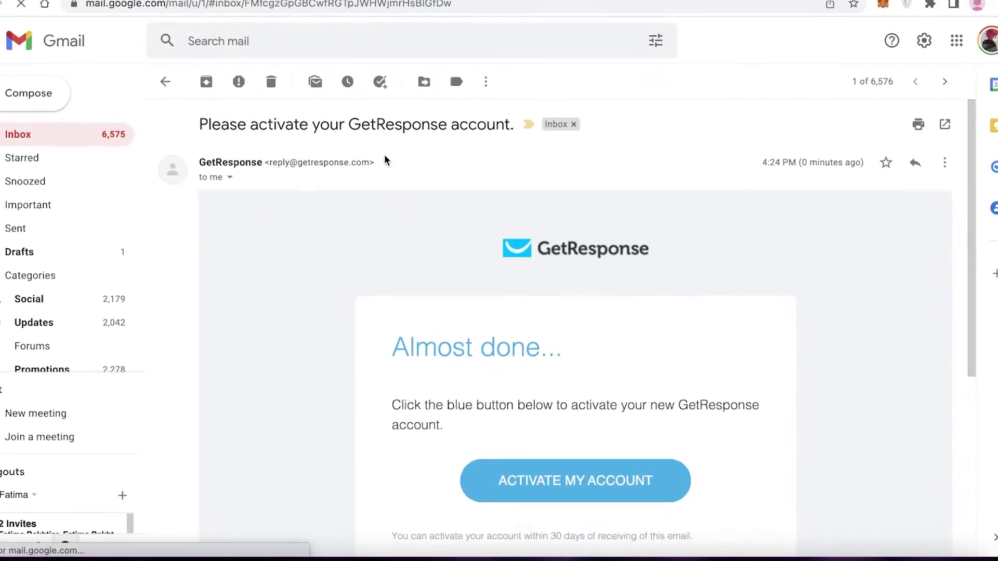
left_click(554, 499)
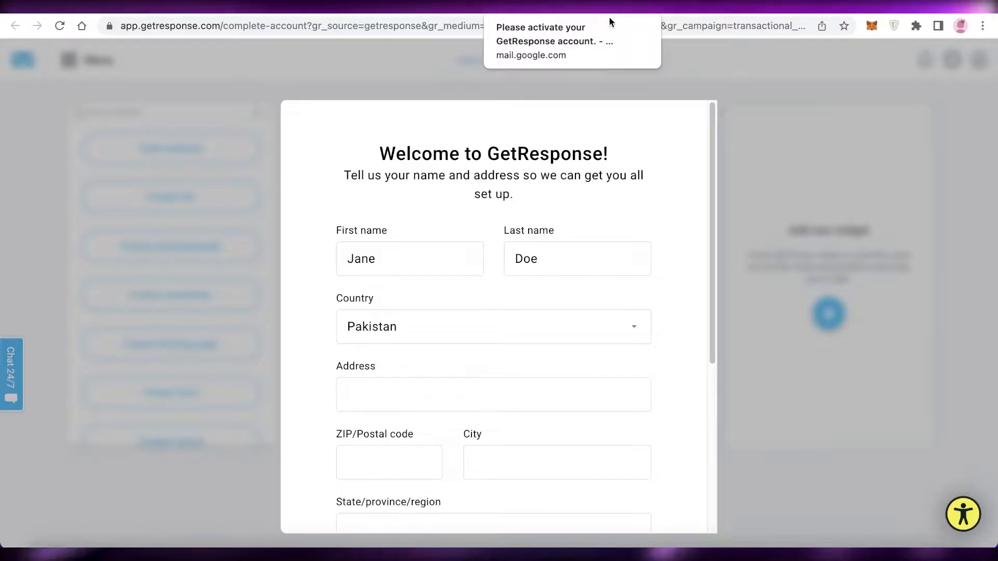
- Fill in the street address and ZIP code, clear the city entry, and submit the welcome form
scroll(460, 253, "down", 5)
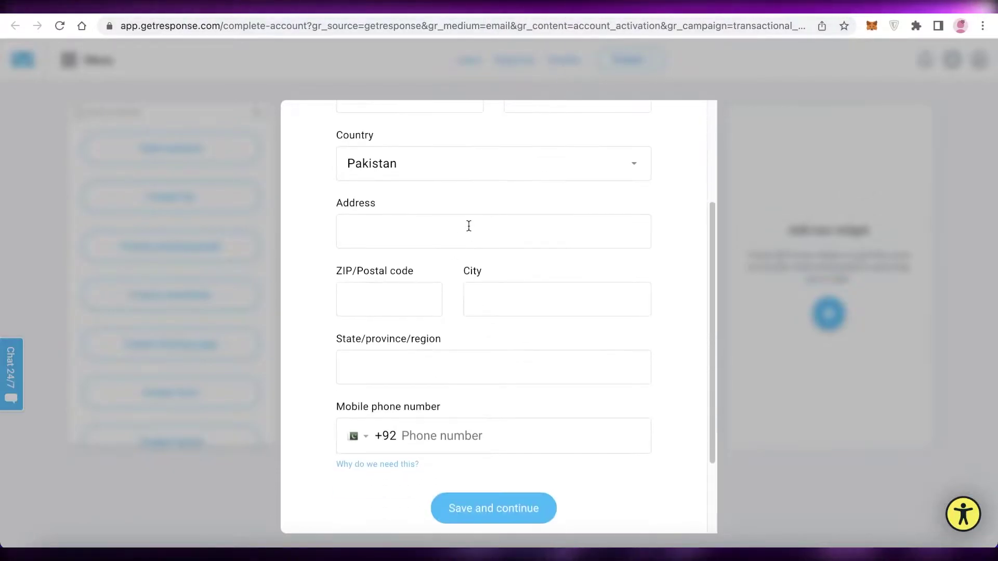
scroll(444, 197, "up", 3)
scroll(443, 345, "down", 2)
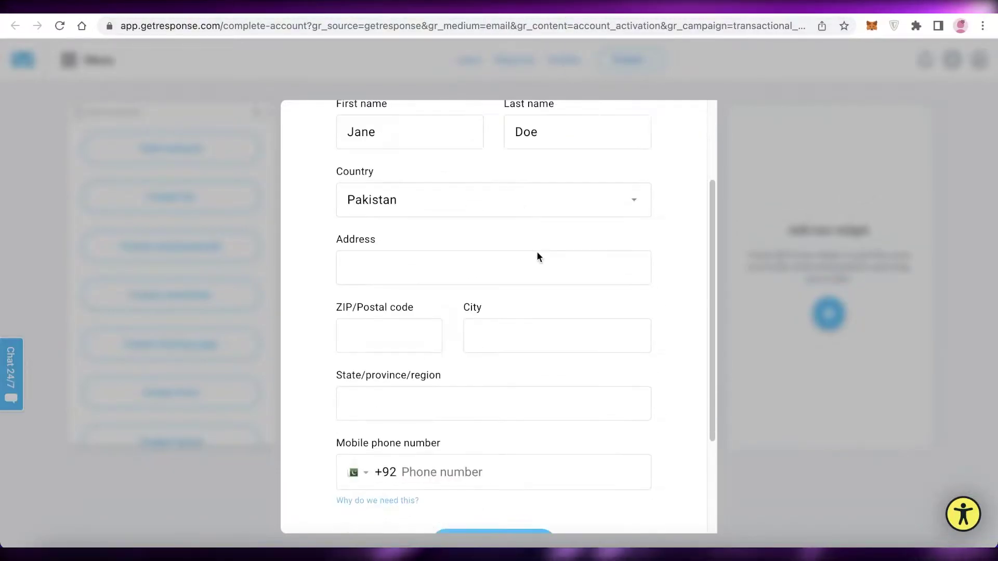
scroll(590, 379, "up", 3)
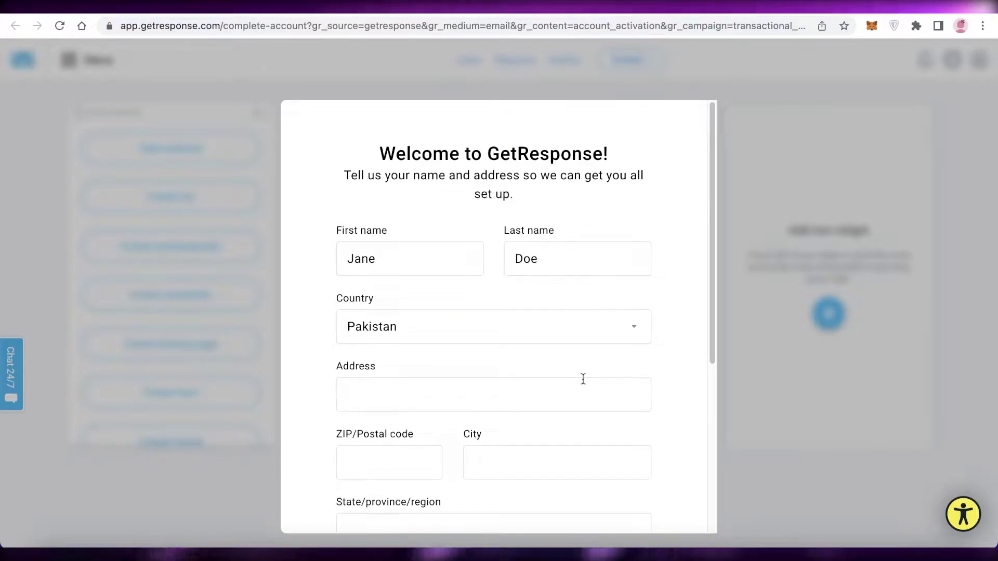
left_click(583, 379)
type("dfs")
left_click(395, 462)
type("sdf")
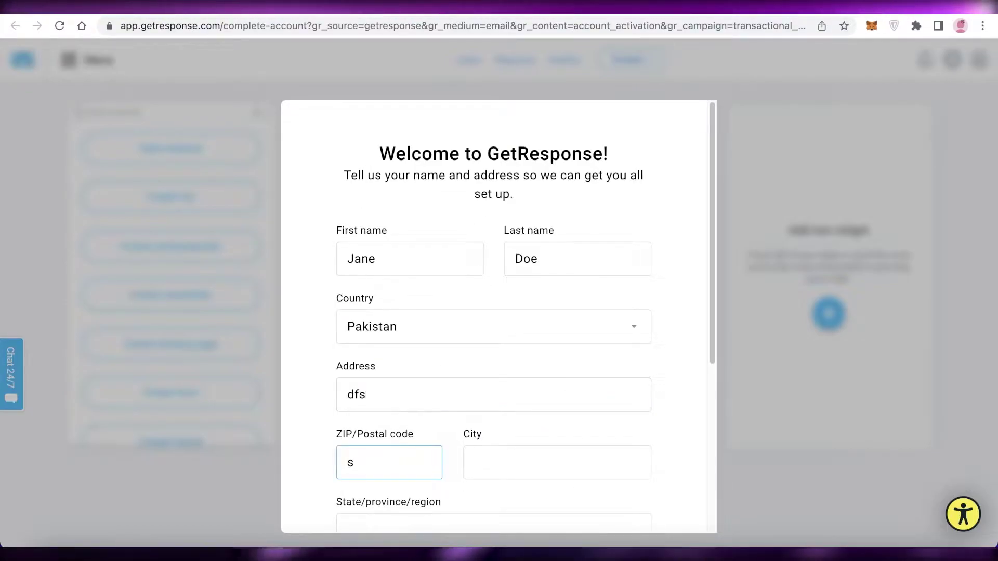
type("33")
left_click(474, 464)
type("435")
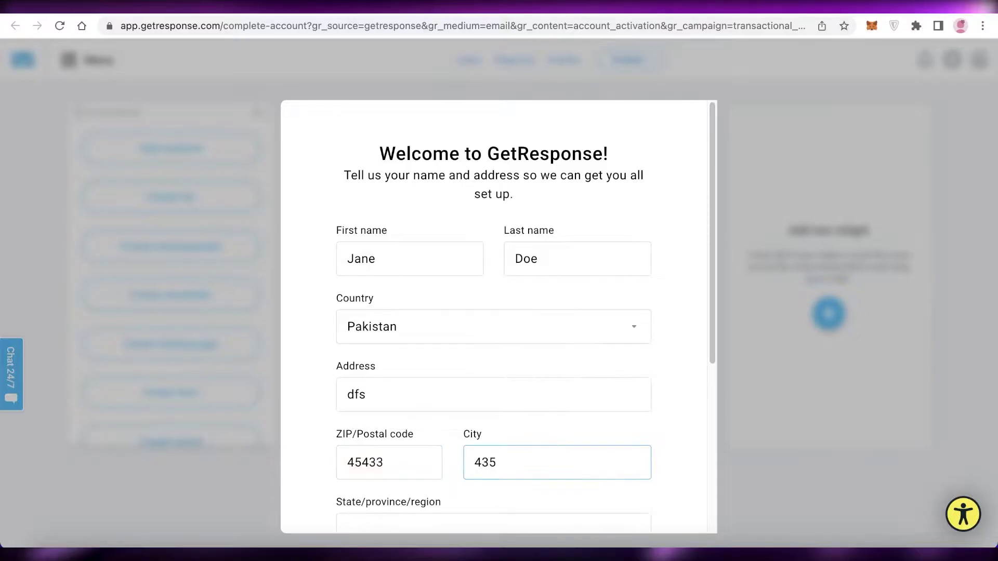
scroll(487, 471, "down", 5)
key("BackSpace")
key("BackSpace")
key("BackSpace")
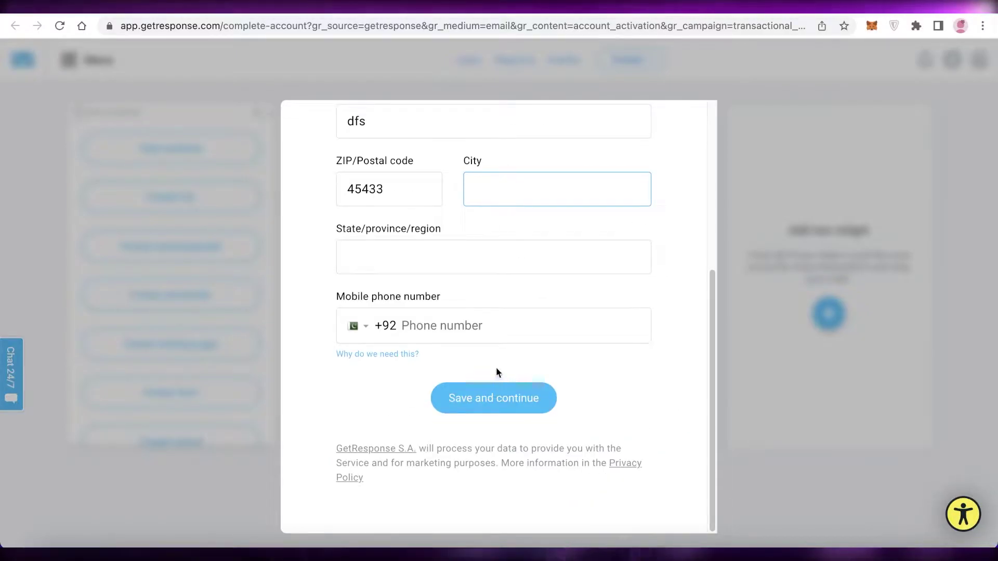
left_click(478, 395)
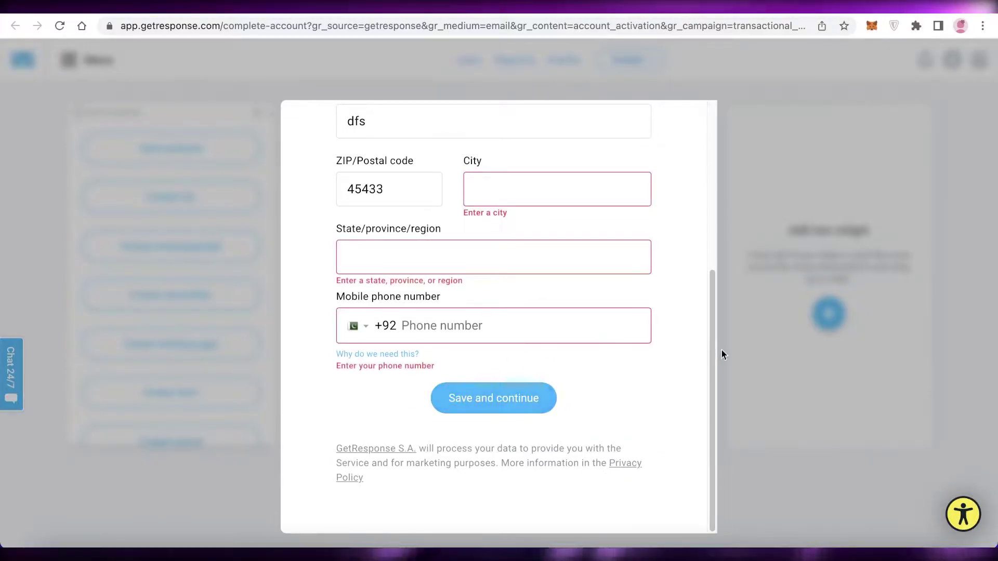
scroll(492, 347, "up", 5)
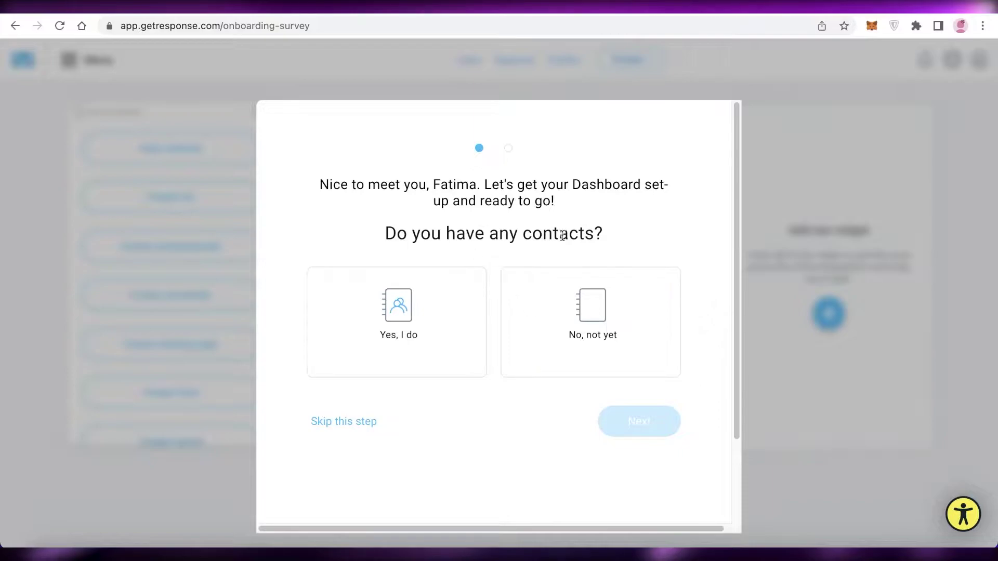
- Answer 'No, not yet' to both the contacts and website survey questions, then go to the dashboard
scroll(528, 248, "down", 2)
scroll(522, 249, "up", 2)
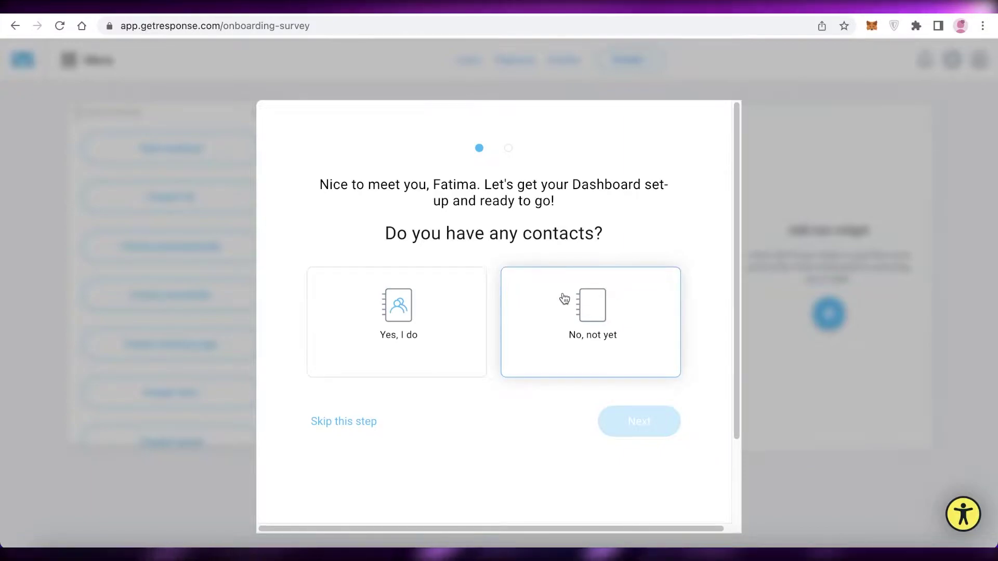
left_click(674, 307)
left_click(645, 428)
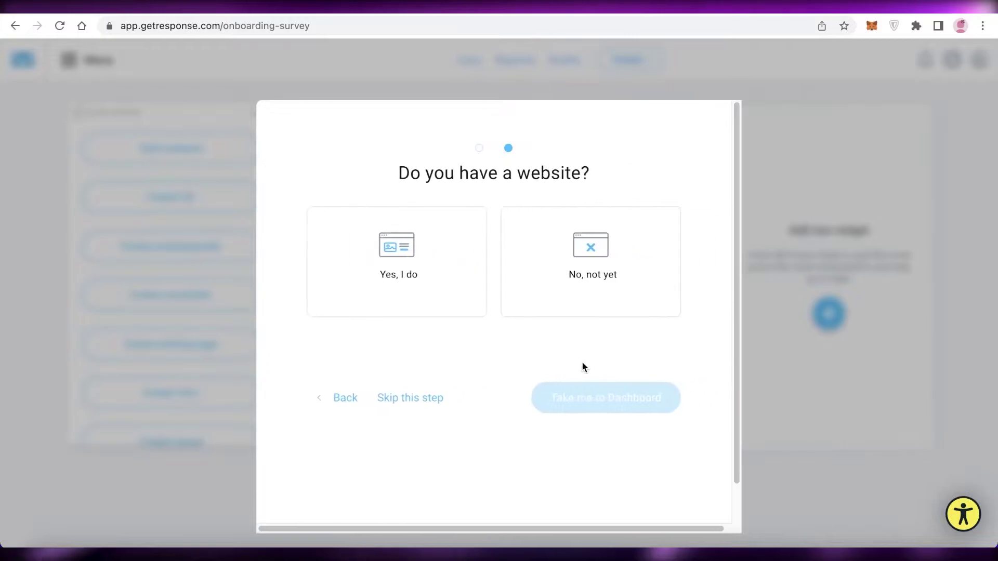
left_click(538, 227)
left_click(561, 398)
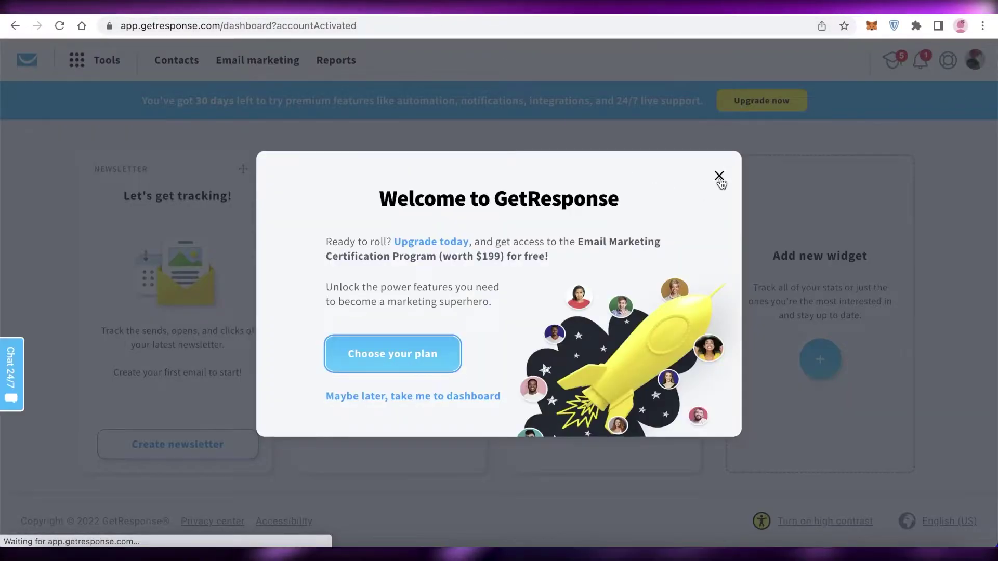
- Close the welcome message and getting-started popup, then open the full Tools list
left_click(719, 176)
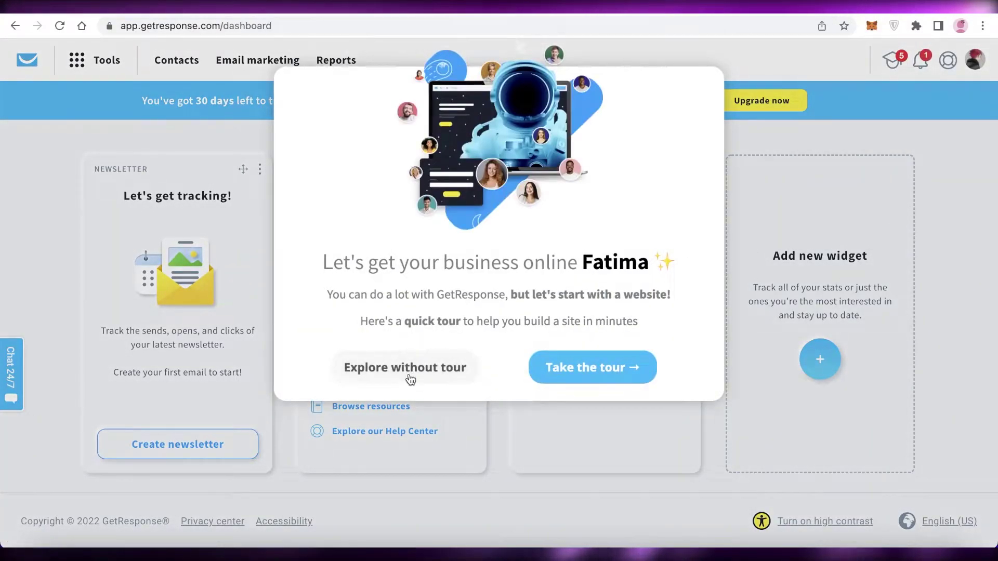
left_click(403, 367)
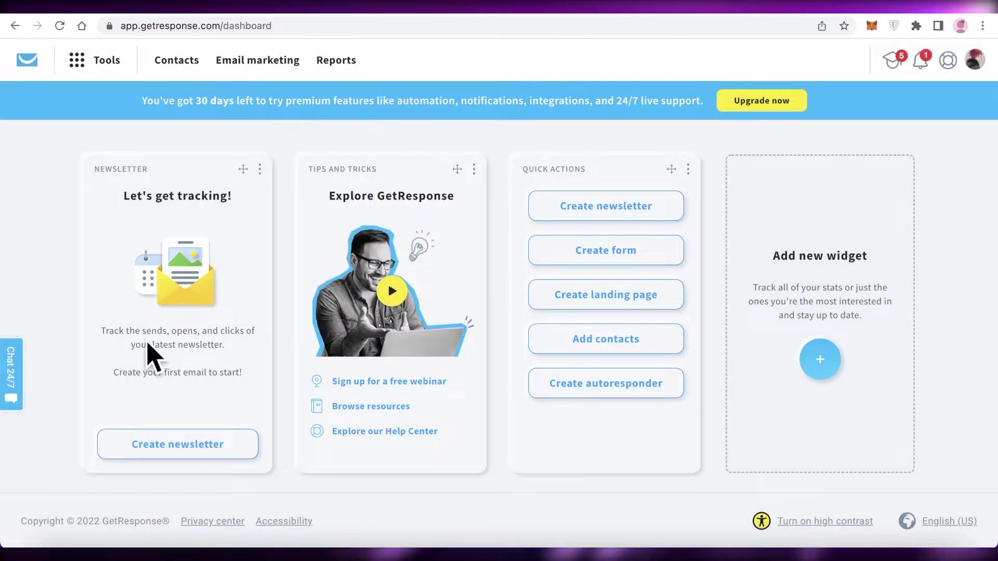
left_click(110, 55)
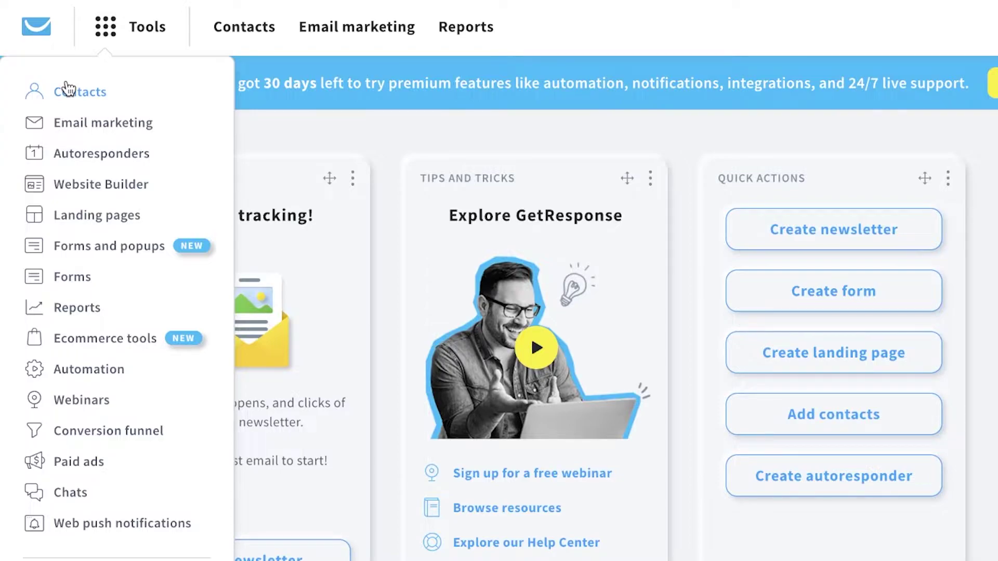
left_click(611, 61)
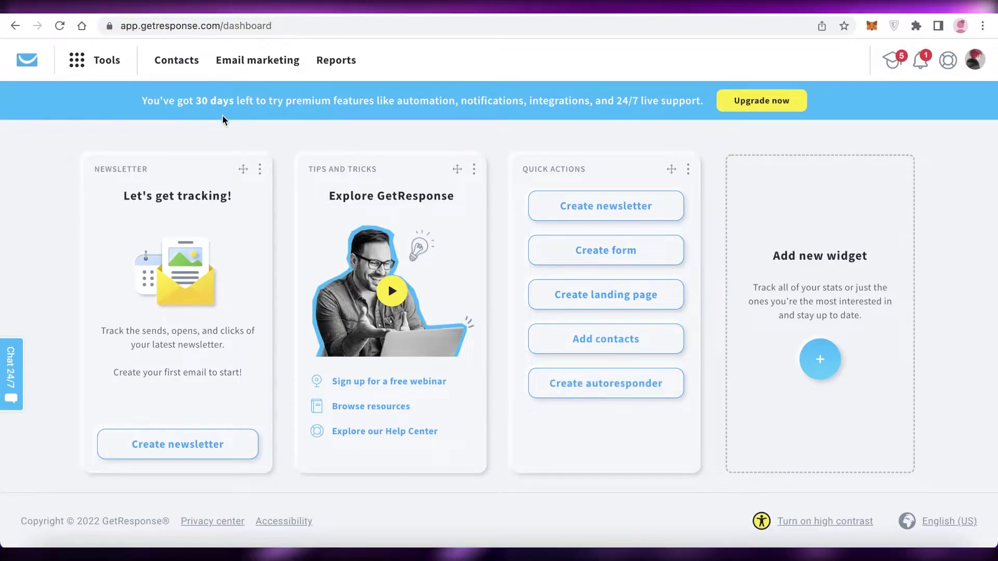
left_click(81, 57)
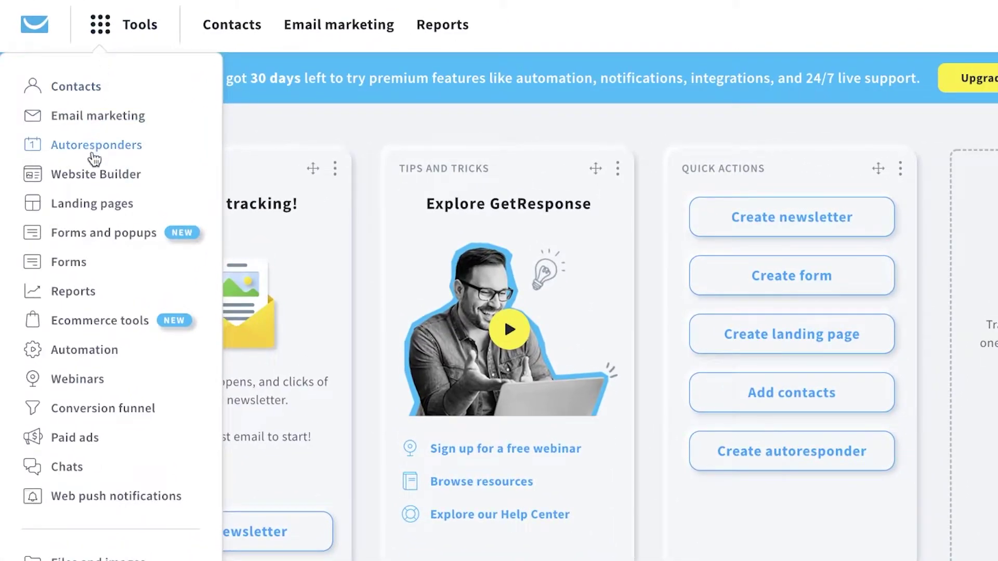
- Go to Landing pages, start a new landing page and scroll the template gallery
left_click(93, 207)
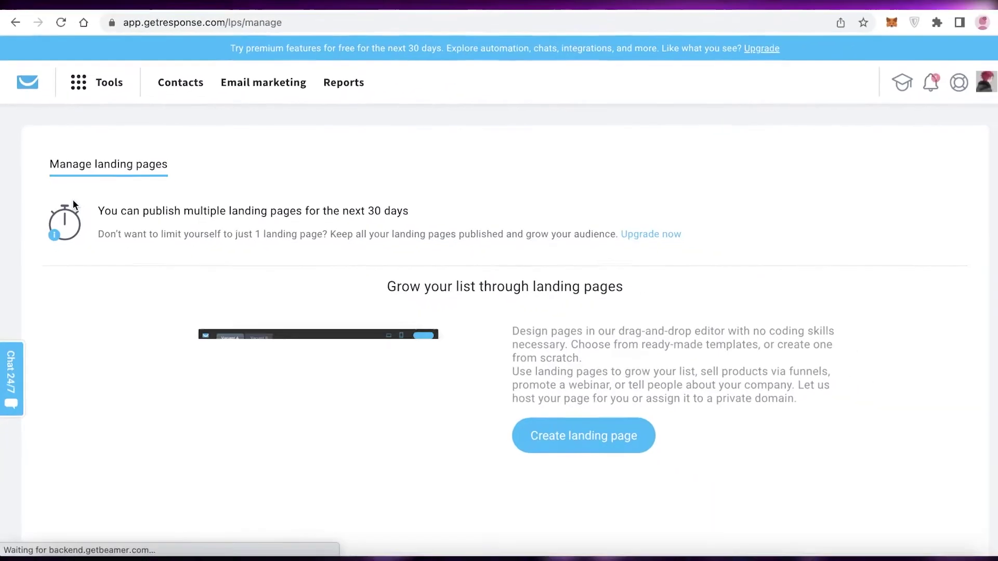
scroll(671, 242, "down", 2)
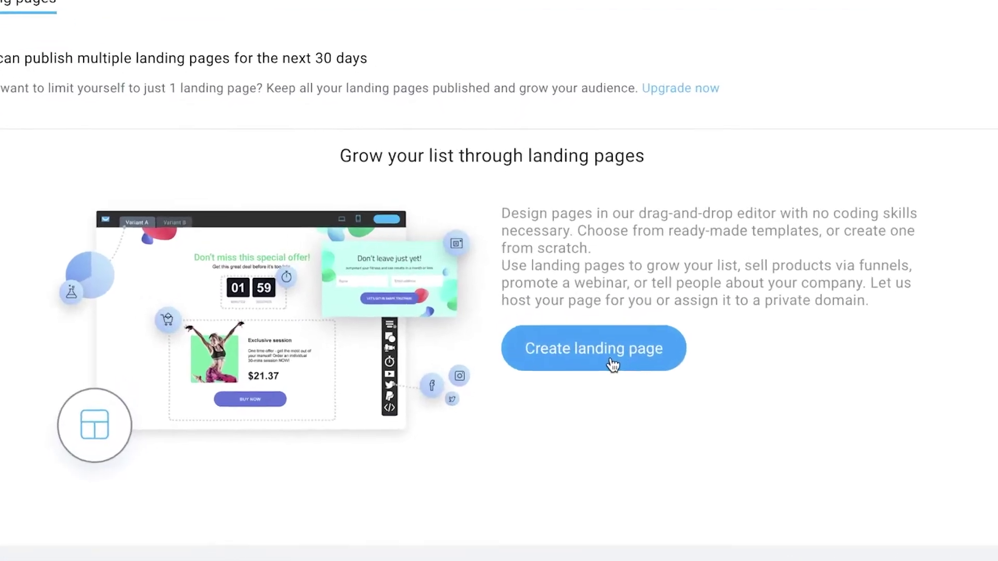
left_click(613, 366)
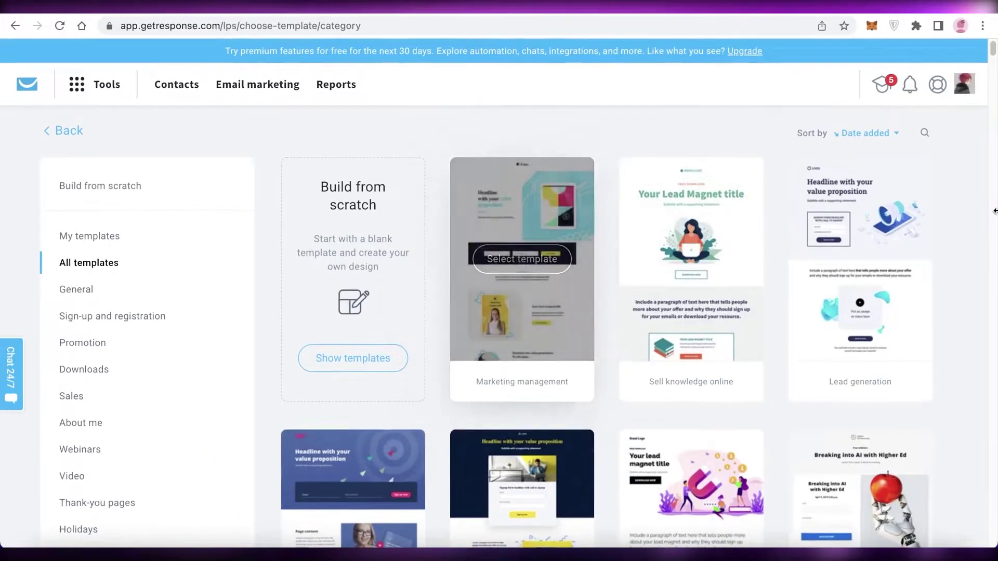
scroll(570, 266, "down", 4)
scroll(570, 266, "up", 4)
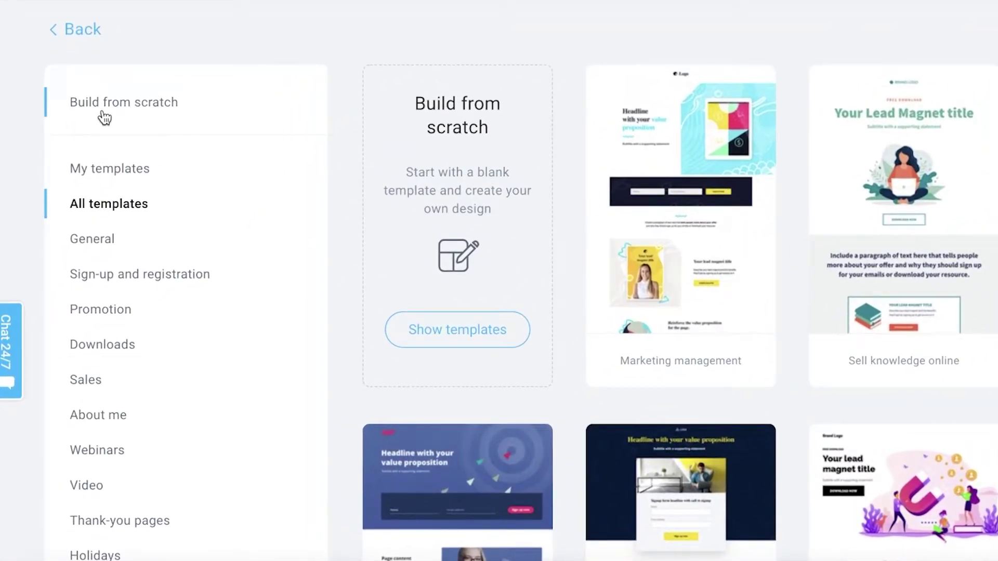
scroll(92, 169, "down", 3)
scroll(33, 156, "up", 4)
scroll(76, 150, "down", 2)
scroll(256, 397, "down", 8)
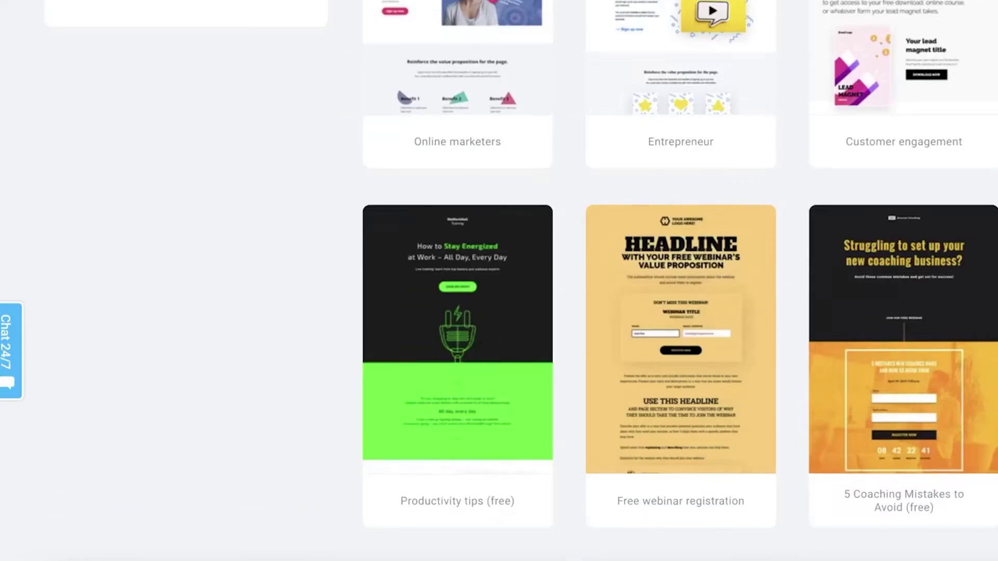
scroll(601, 316, "down", 3)
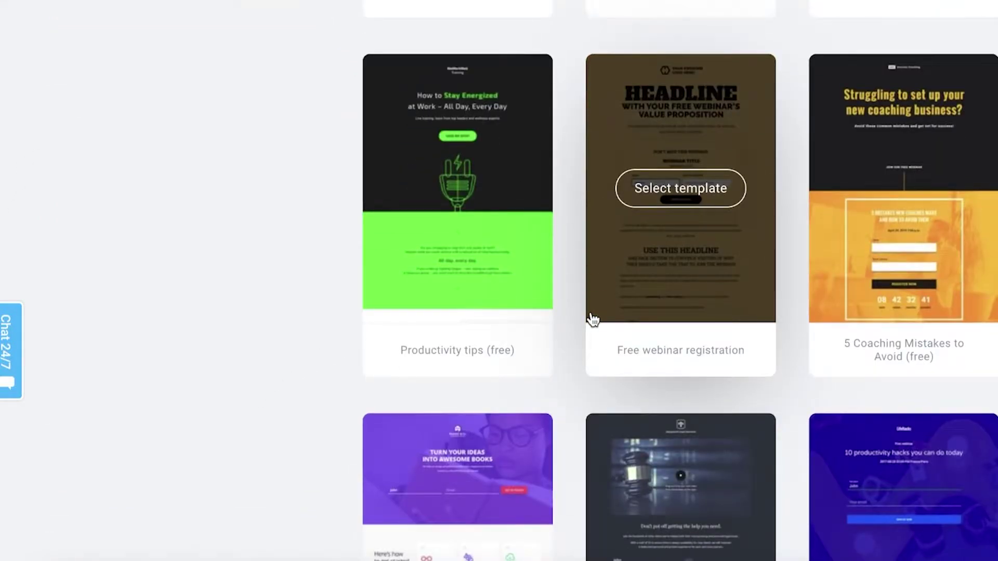
scroll(249, 302, "up", 10)
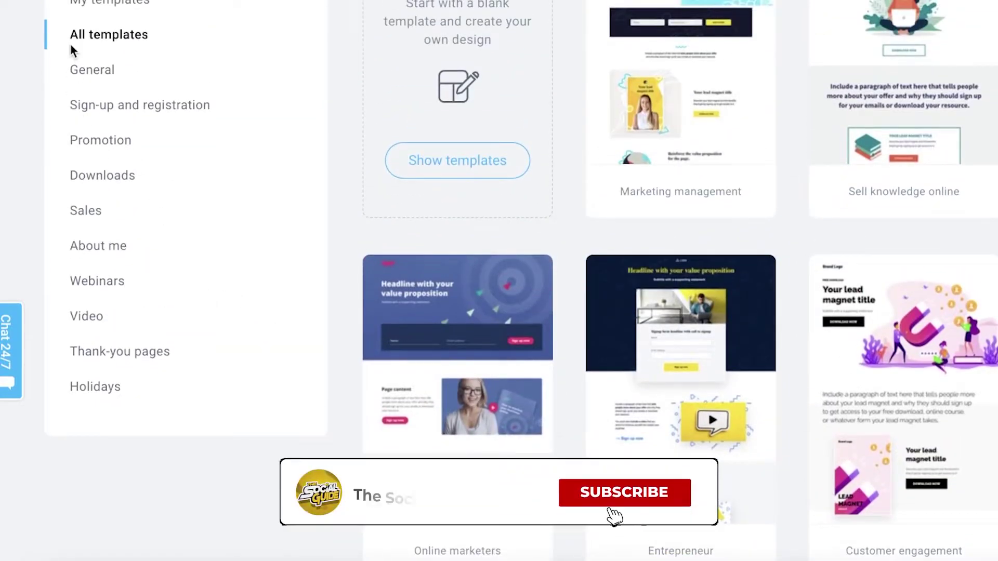
- Browse the General, Promotion, Downloads and Sales template categories, then return to All templates
left_click(104, 71)
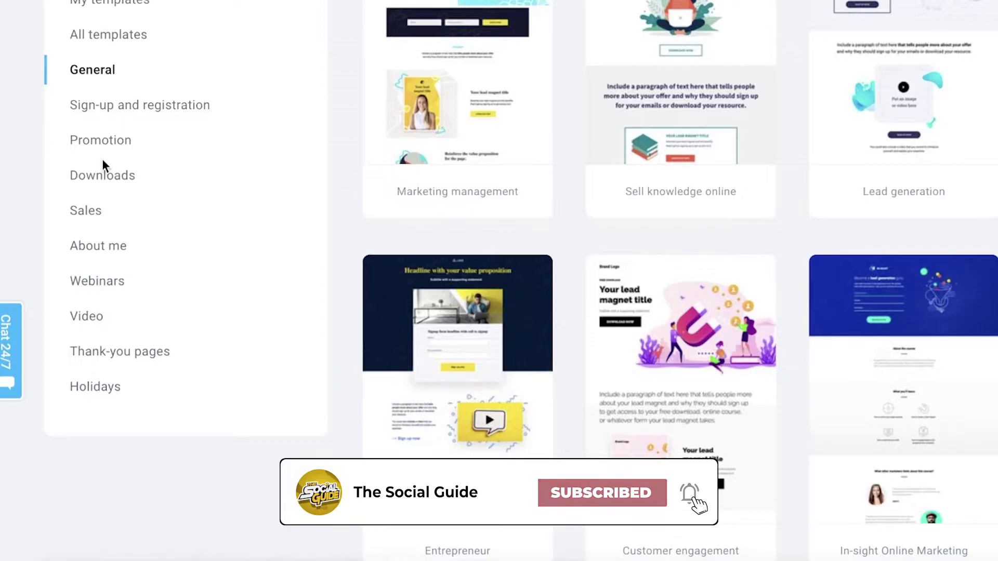
left_click(103, 156)
left_click(107, 182)
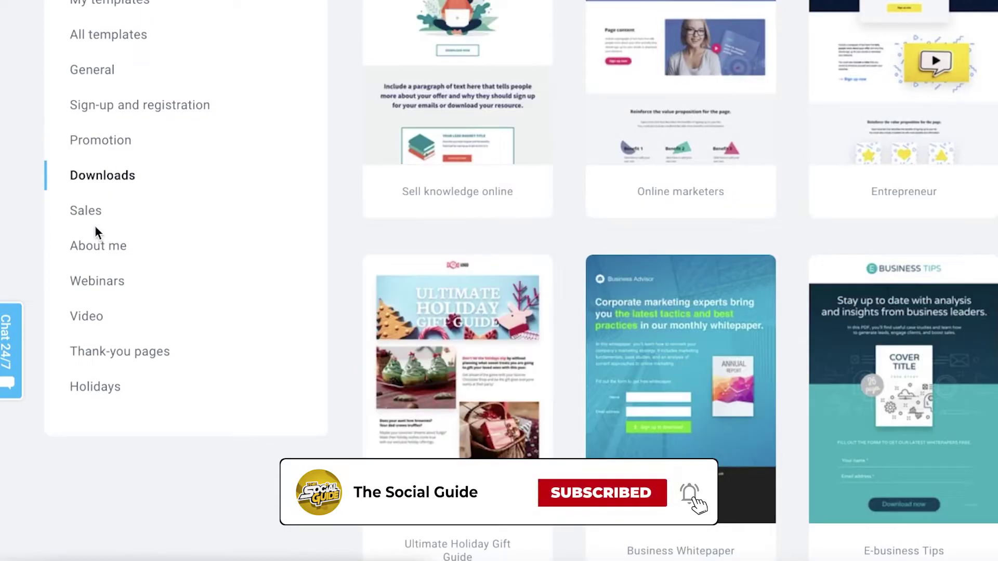
left_click(95, 229)
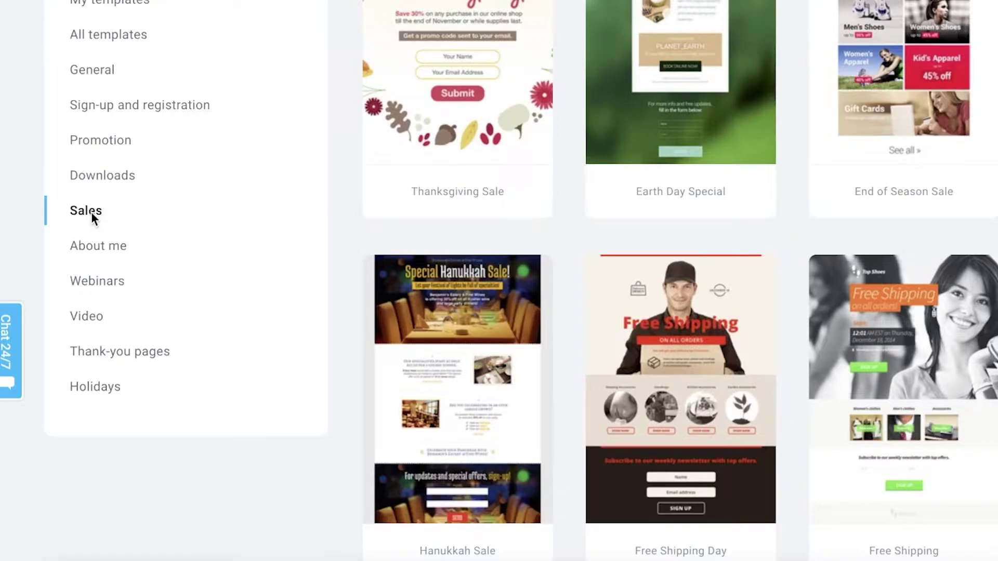
scroll(178, 147, "up", 3)
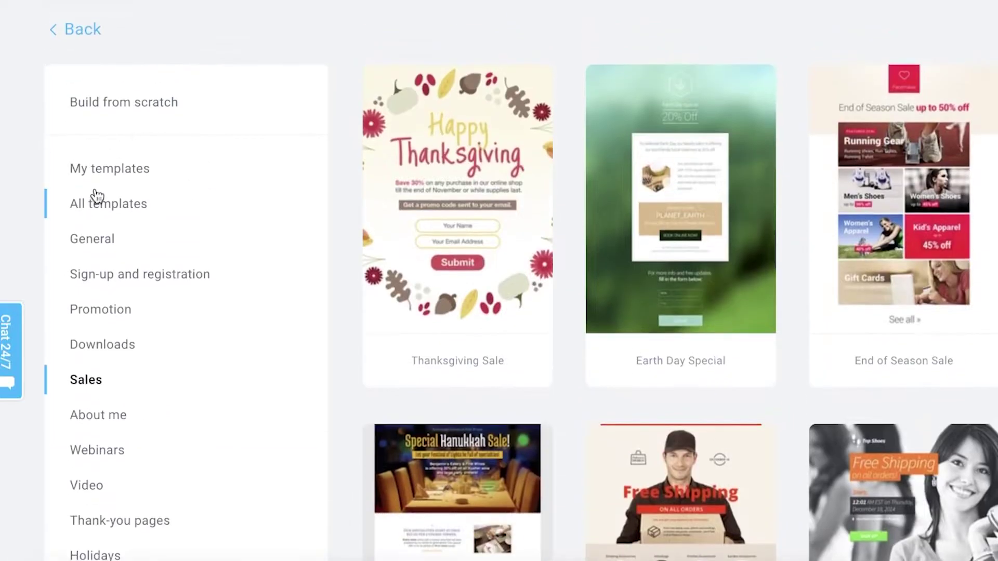
left_click(99, 210)
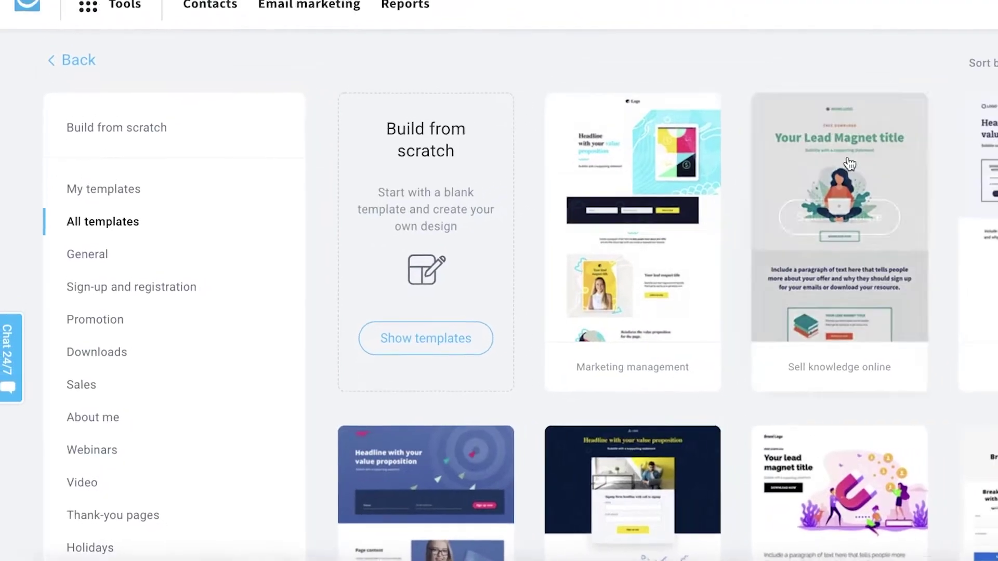
mouse_move(914, 319)
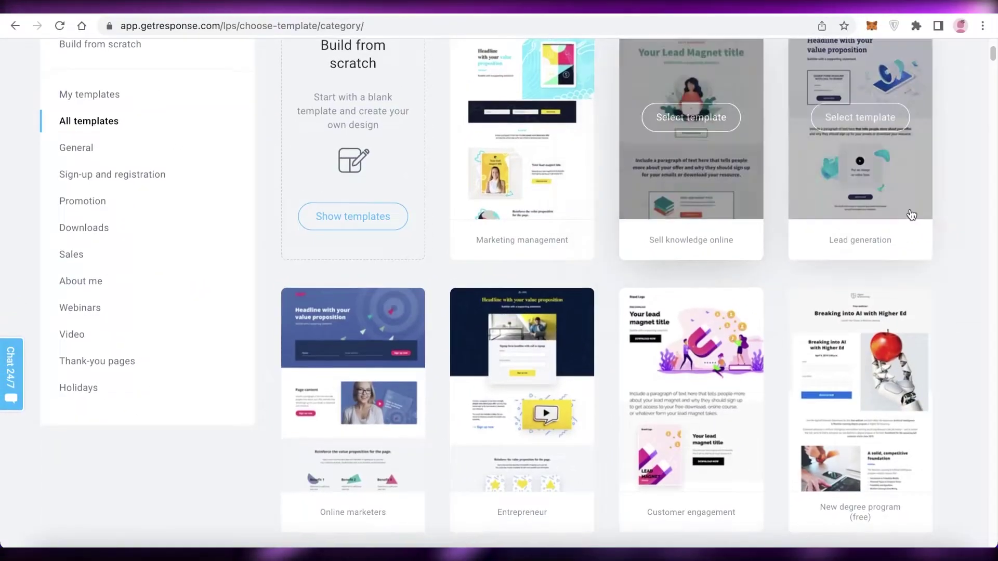
scroll(974, 242, "down", 8)
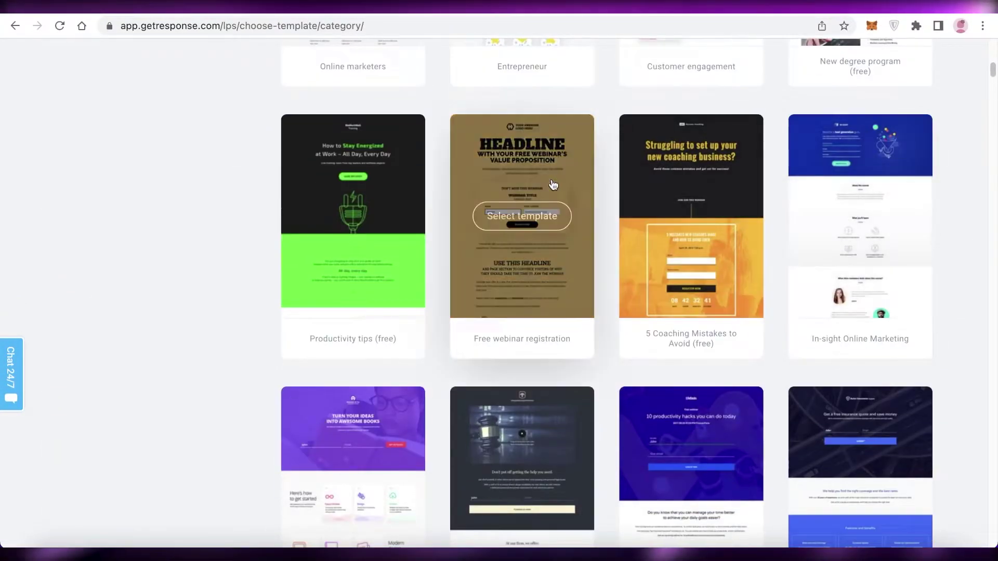
scroll(462, 310, "down", 10)
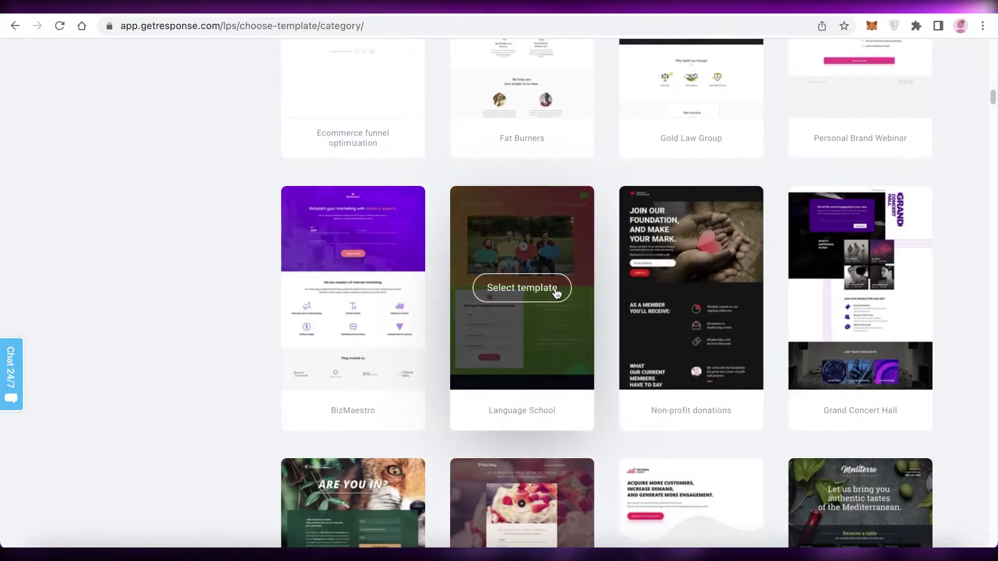
scroll(540, 291, "down", 8)
scroll(518, 297, "up", 1)
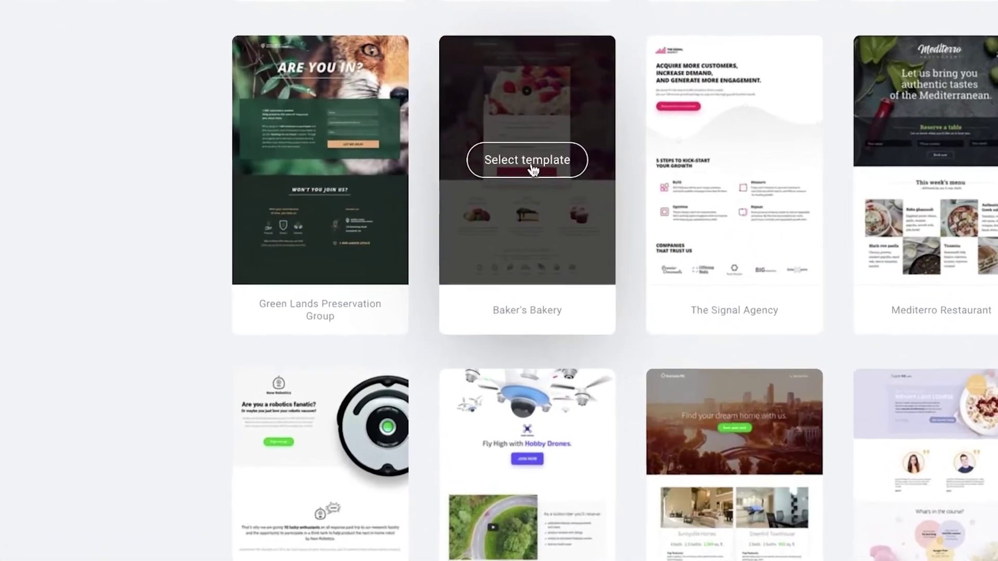
- Preview the Baker's Bakery template's landing and thank-you pages, then close the naming dialog
left_click(523, 172)
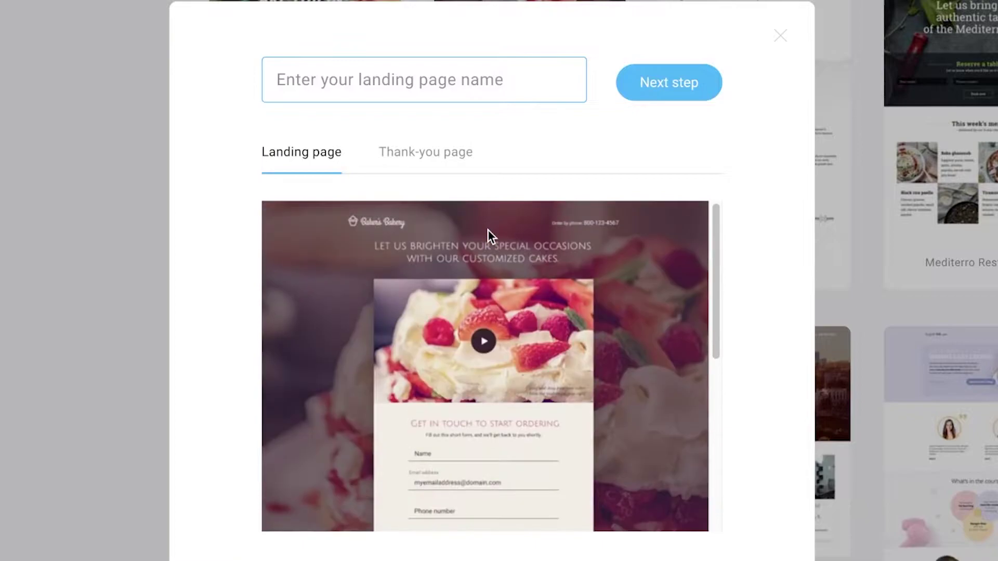
left_click_drag(475, 153, 416, 160)
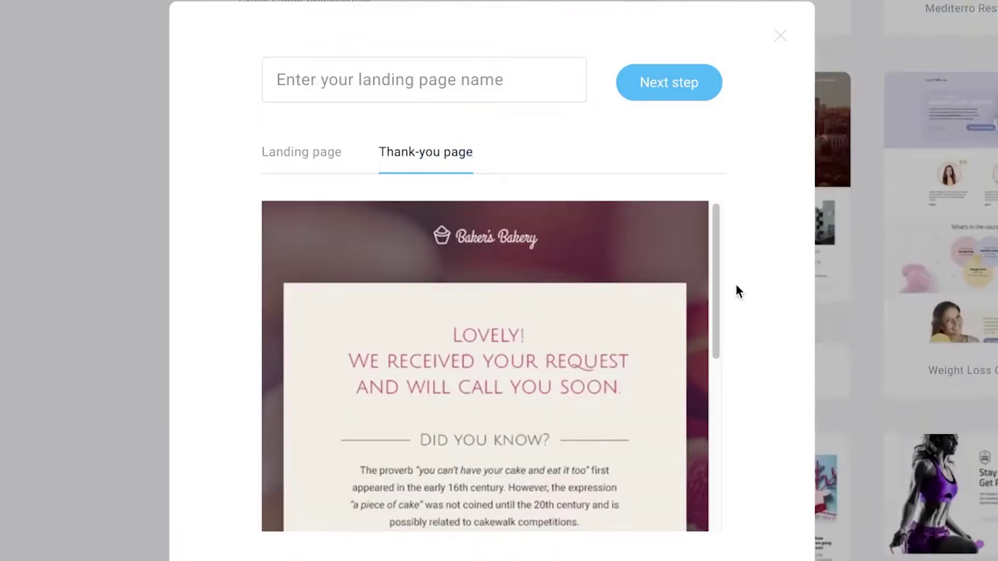
left_click(780, 35)
scroll(784, 165, "up", 5)
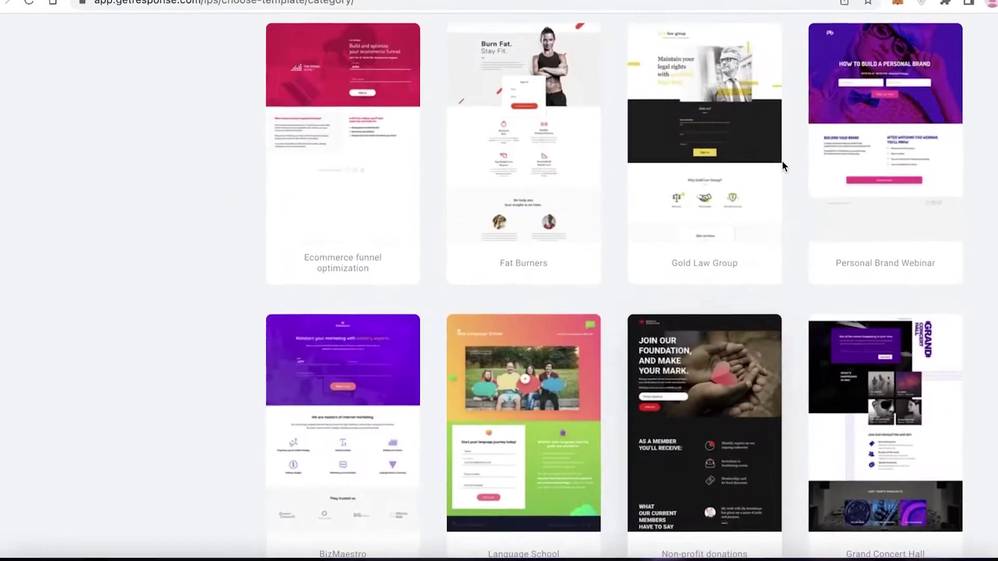
mouse_move(774, 191)
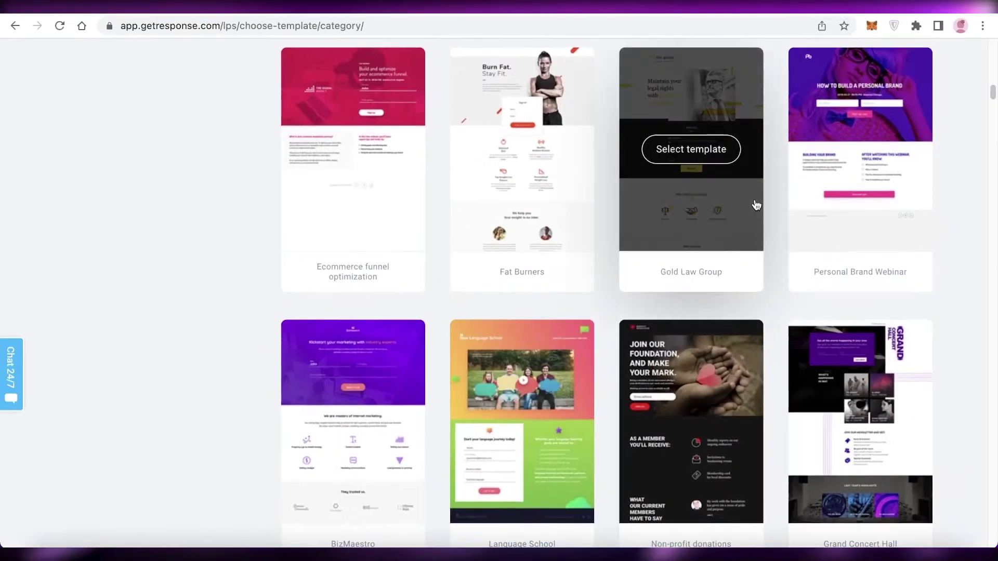
- Scroll the gallery down to the fitness templates such as Super Fitness and Active Gym
scroll(718, 223, "up", 10)
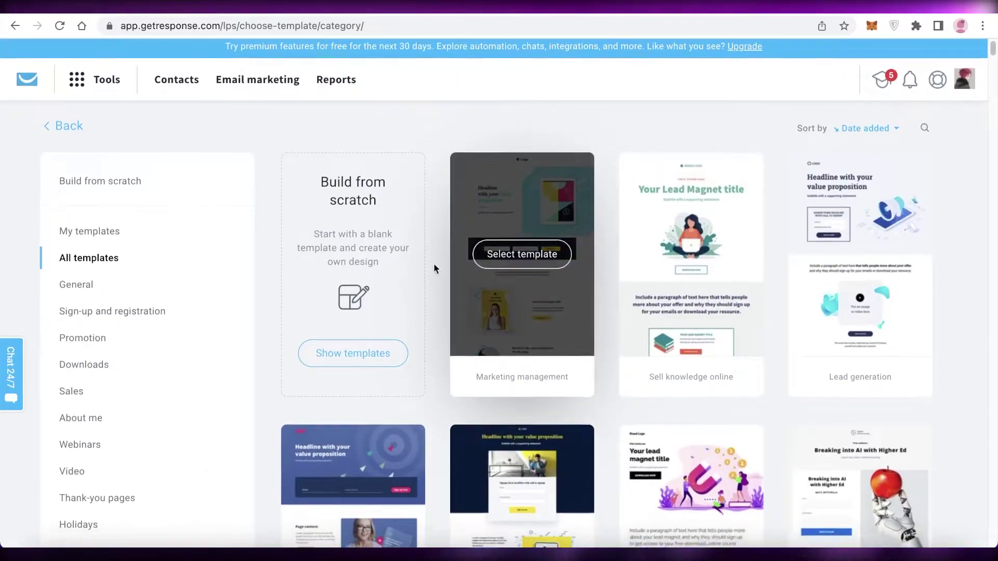
scroll(433, 263, "down", 5)
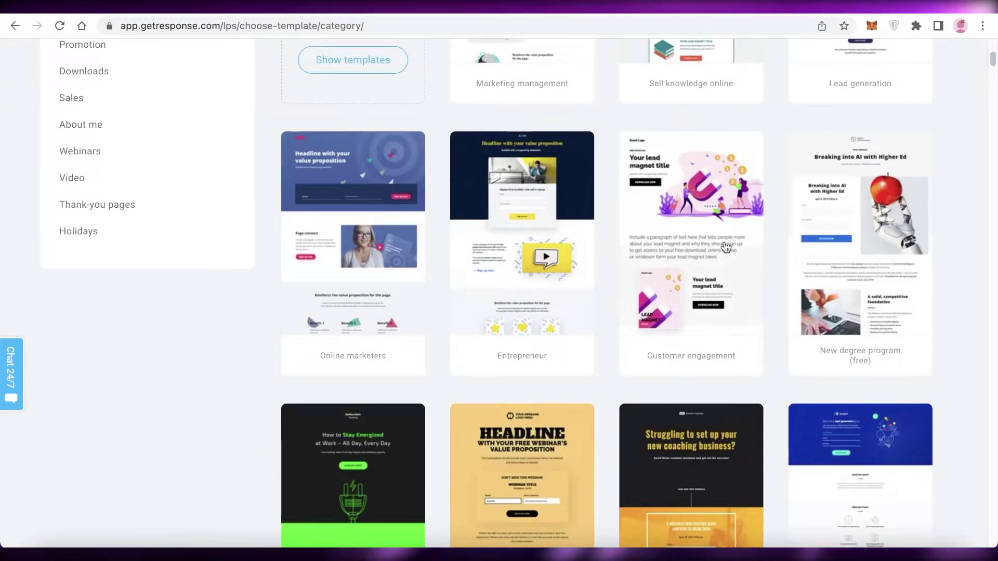
scroll(428, 267, "down", 10)
scroll(995, 224, "down", 10)
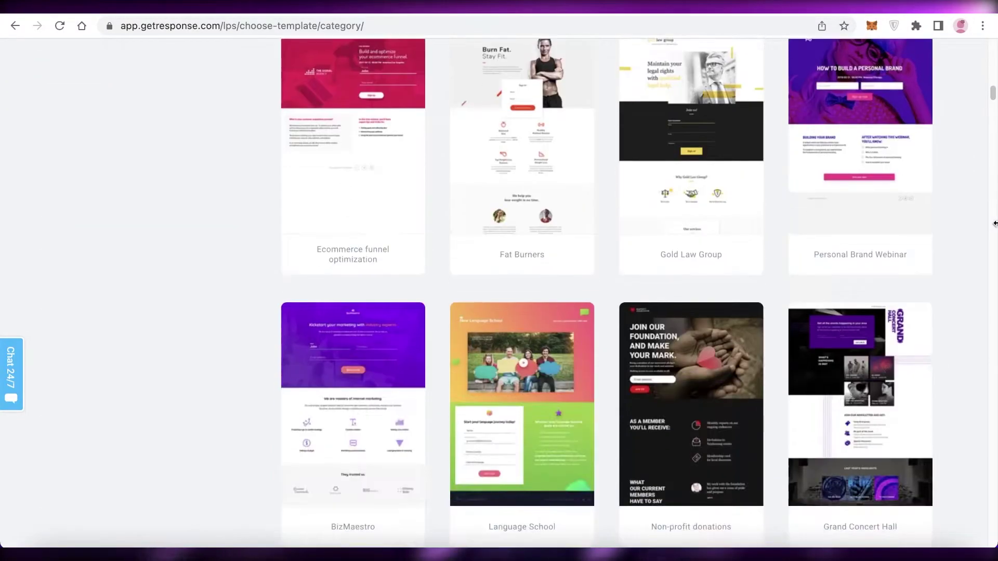
scroll(994, 223, "up", 4)
scroll(995, 224, "down", 8)
scroll(353, 291, "down", 5)
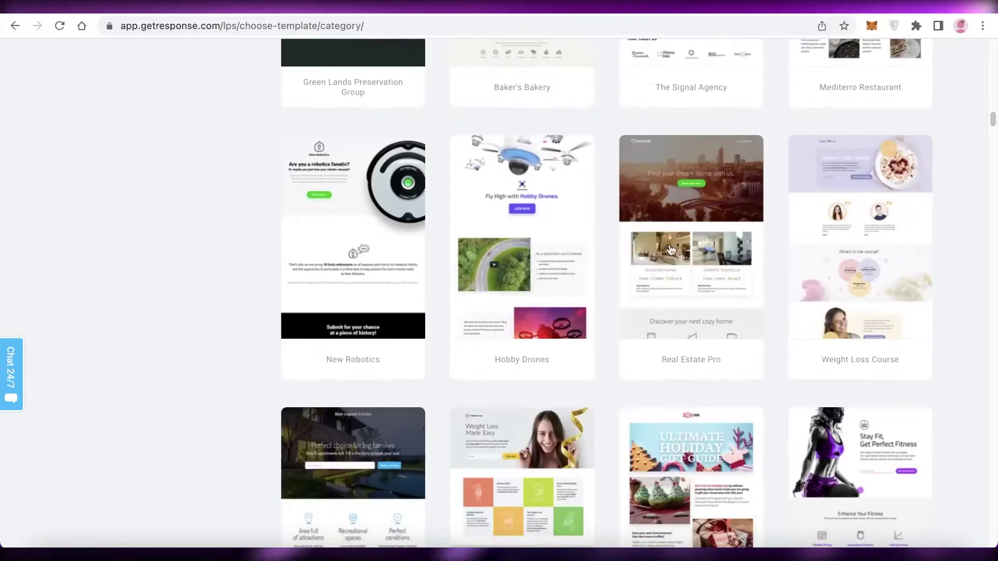
scroll(354, 364, "down", 10)
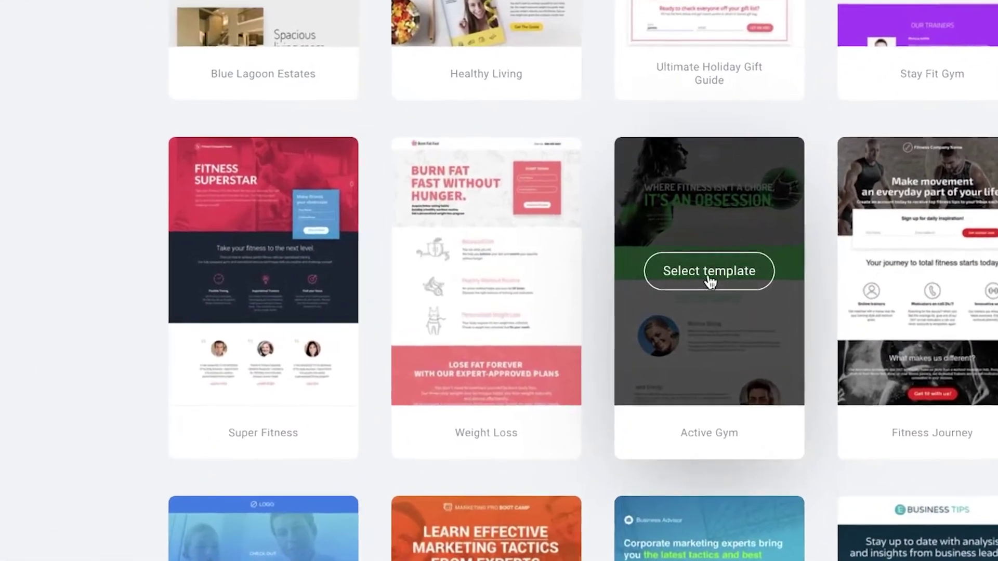
- Choose the Active Gym template, name the landing page 'Janes Gym' and continue to the editor
left_click(690, 275)
left_click(401, 196)
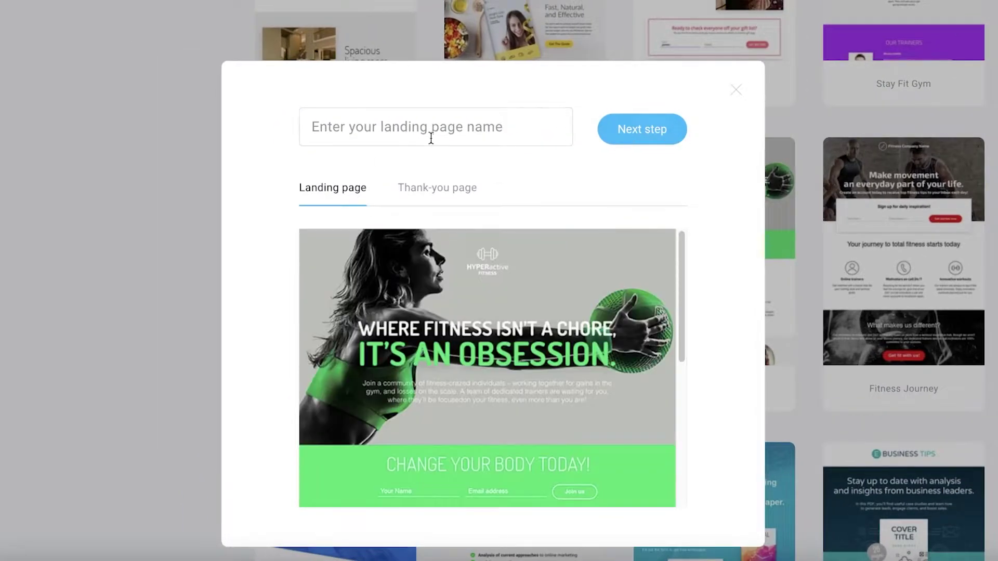
left_click(433, 135)
type("S")
key("BackSpace")
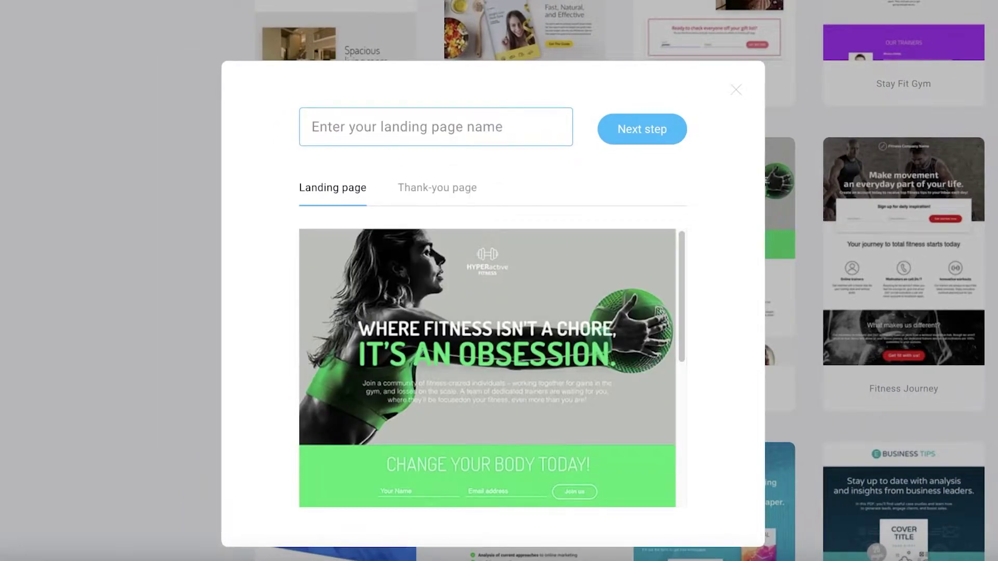
type("Jan")
key("BackSpace")
key("BackSpace")
key("BackSpace")
type("Jan")
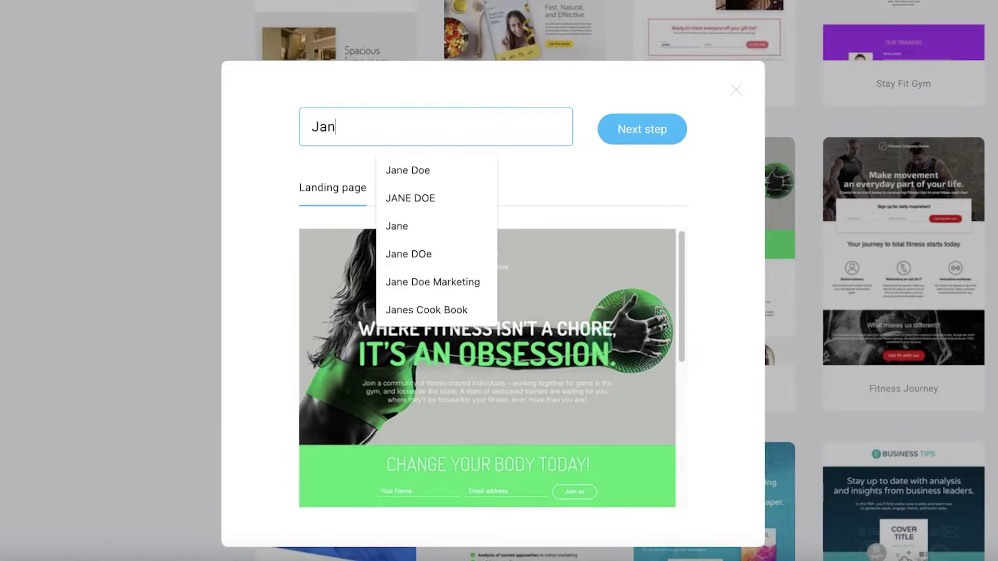
type("es Gym")
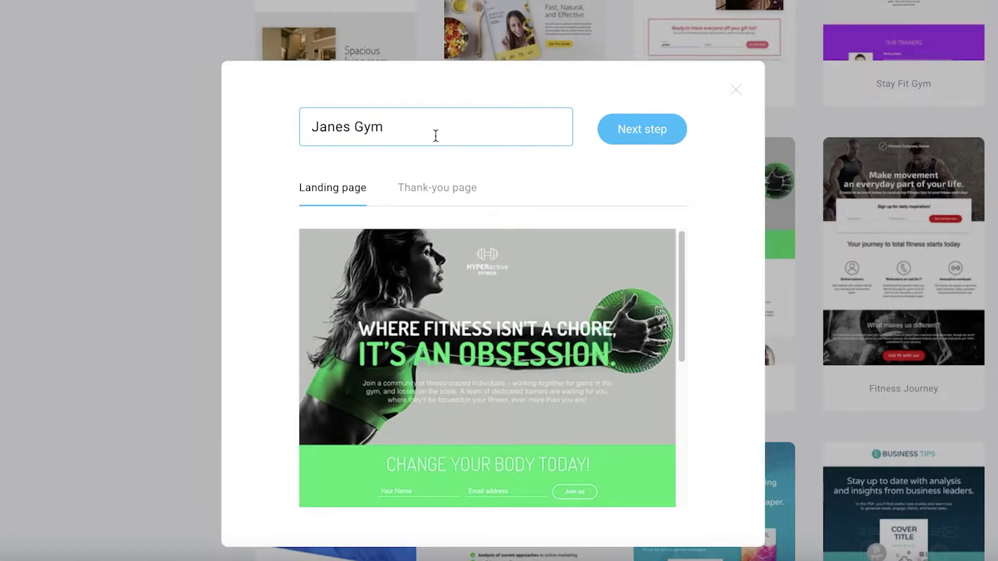
left_click(671, 131)
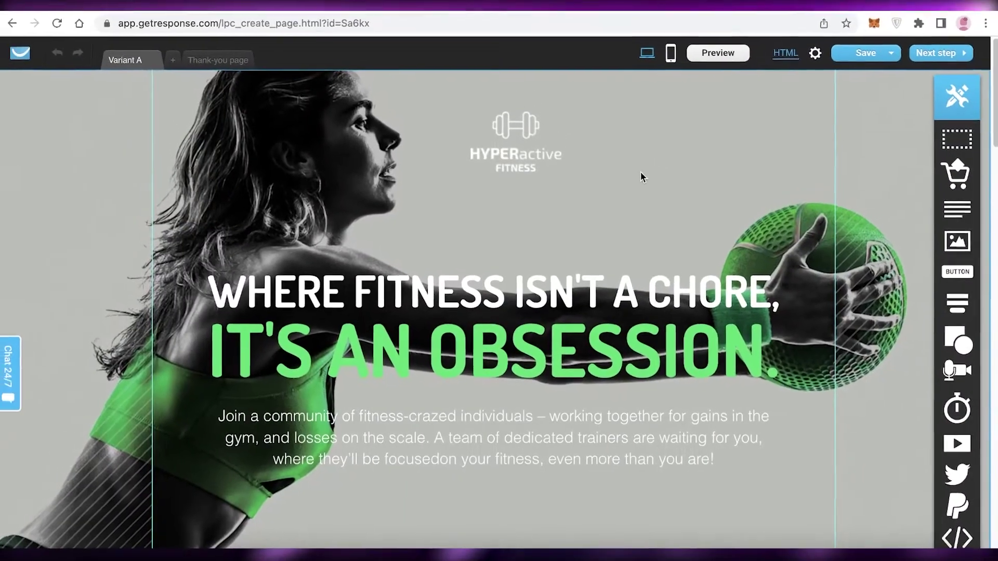
- Check the thank-you page, return to Variant A, and add a Variant B to the page
scroll(624, 160, "down", 3)
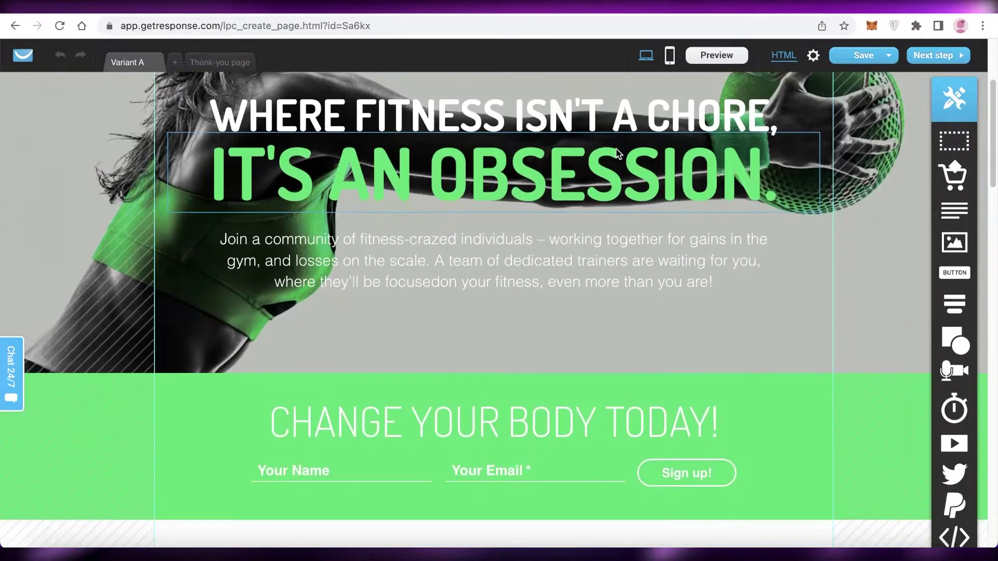
scroll(615, 151, "up", 3)
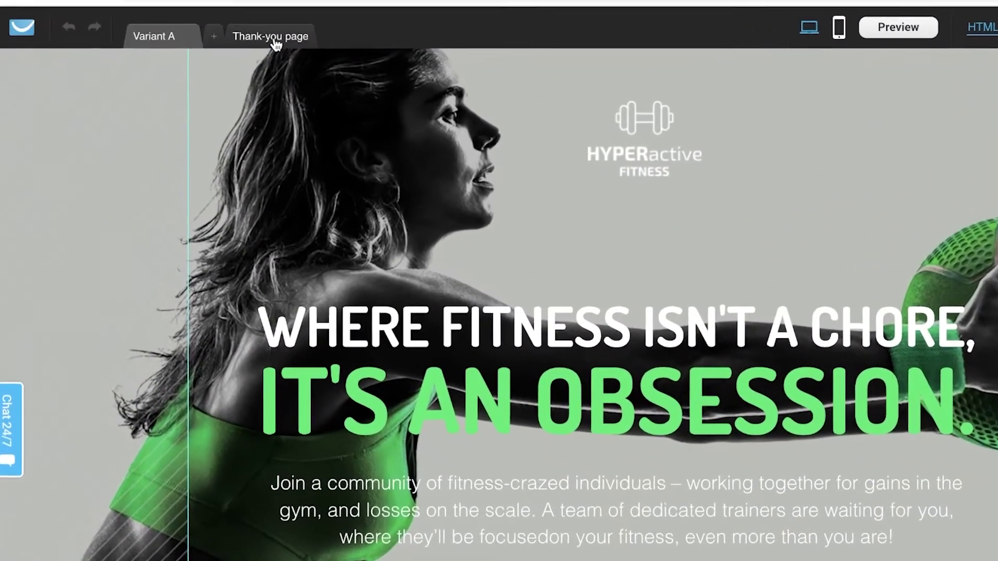
left_click(225, 61)
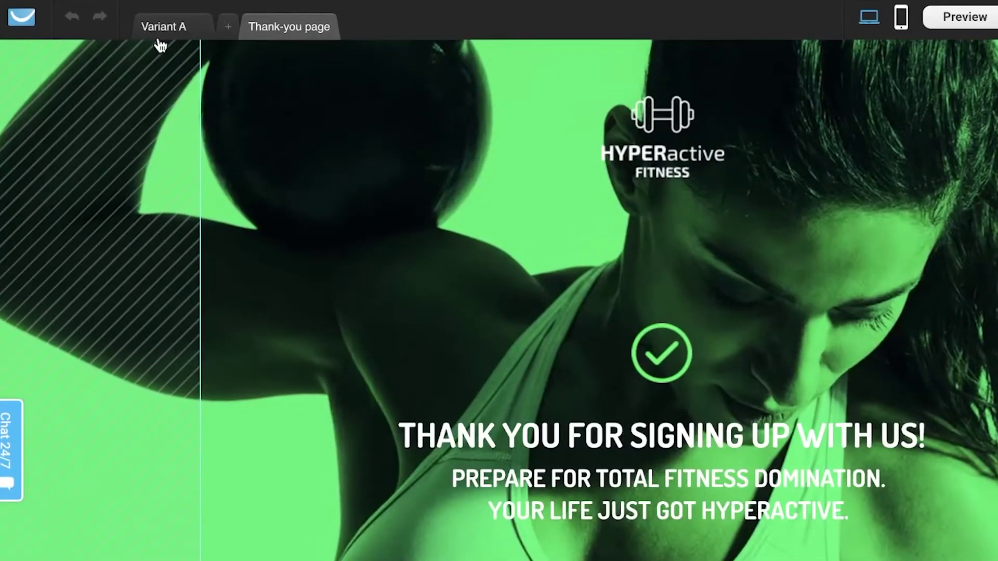
left_click(137, 62)
left_click(227, 26)
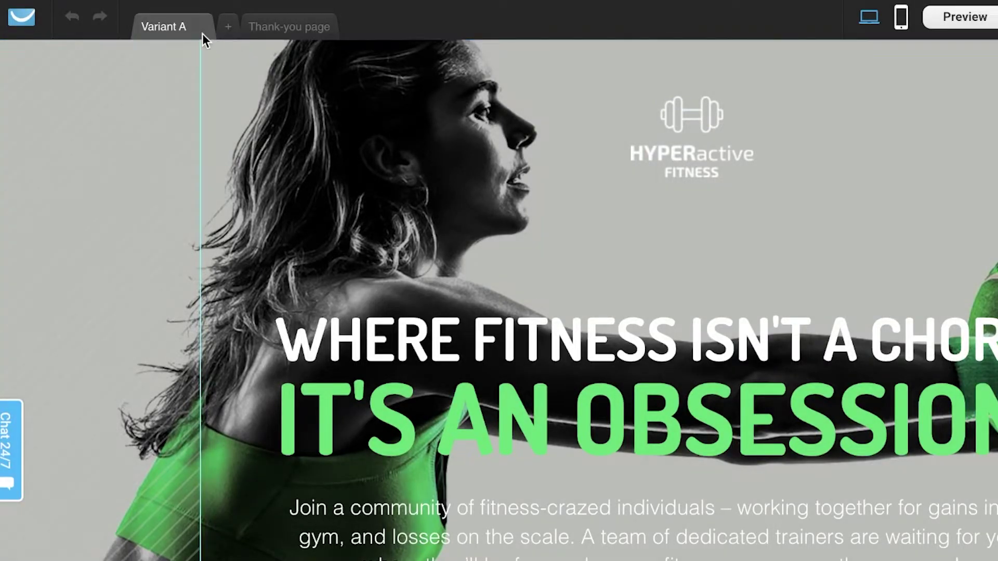
left_click(230, 27)
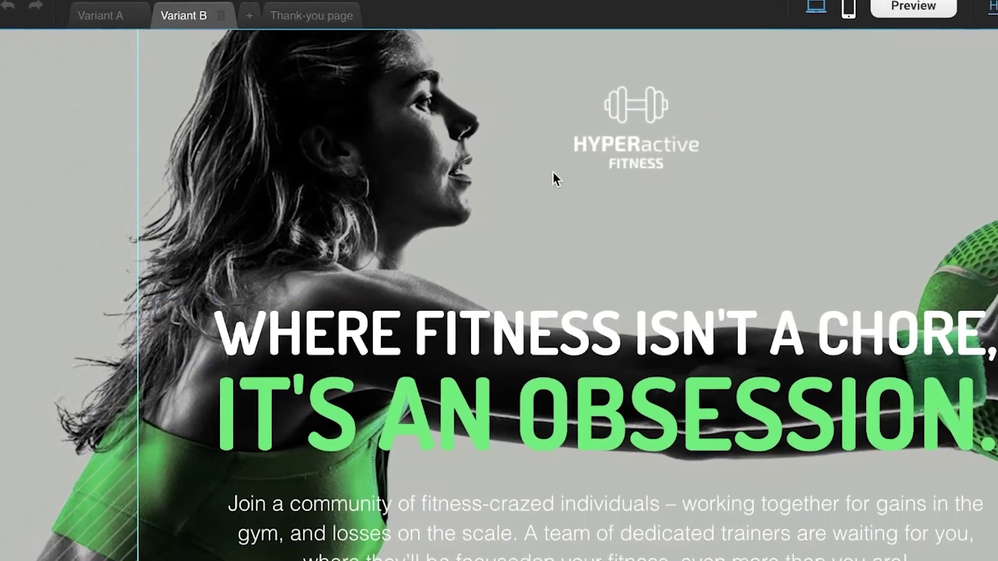
- Try moving the HYPERactive logo lower and compare Variant A with Variant B
left_click(676, 153)
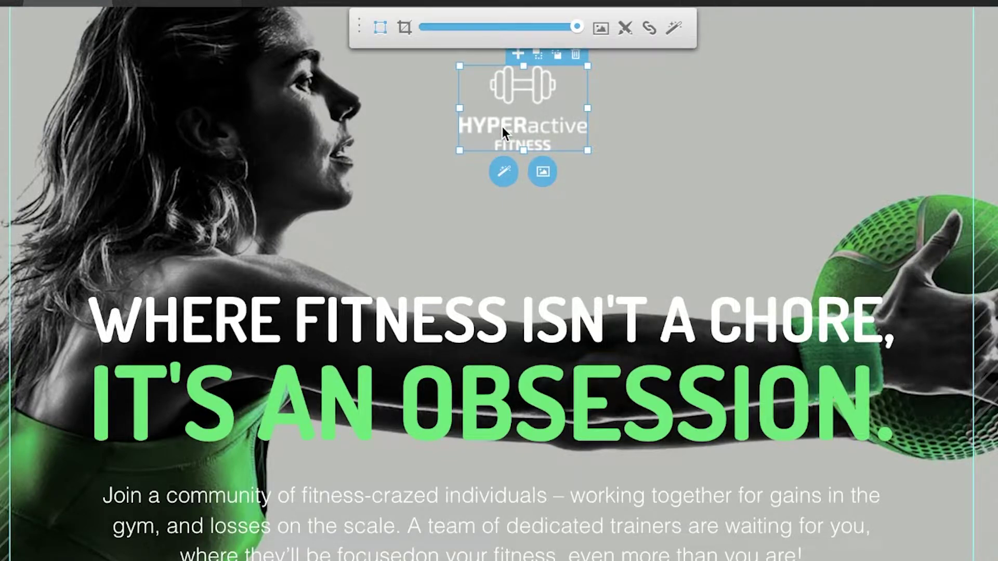
left_click_drag(502, 127, 467, 248)
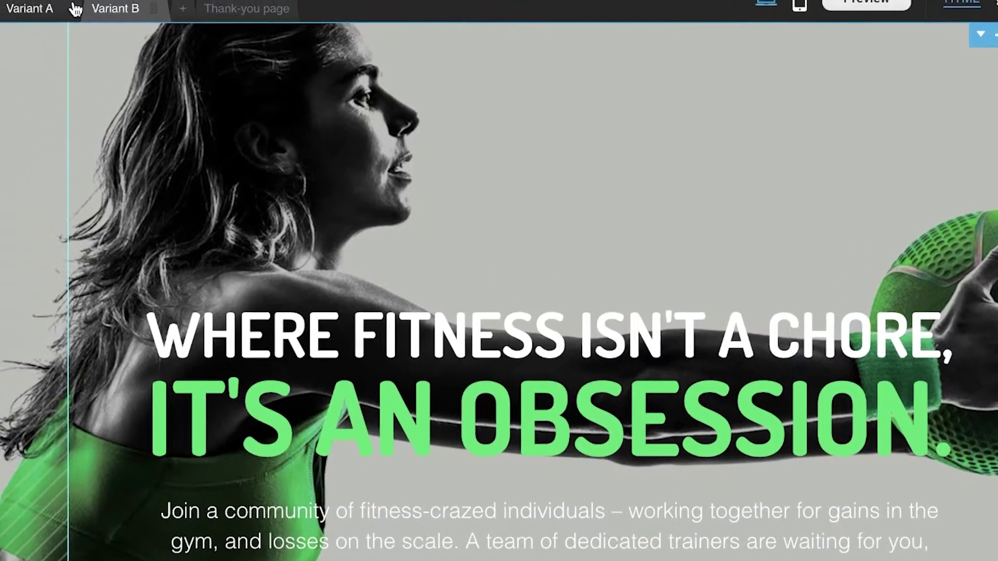
left_click(75, 8)
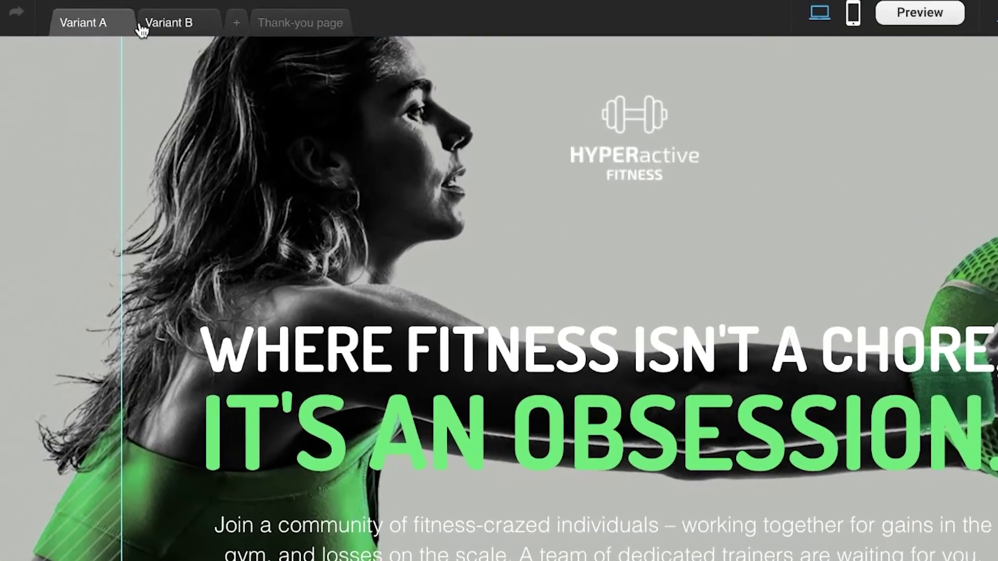
left_click(90, 11)
left_click(22, 9)
left_click(617, 103)
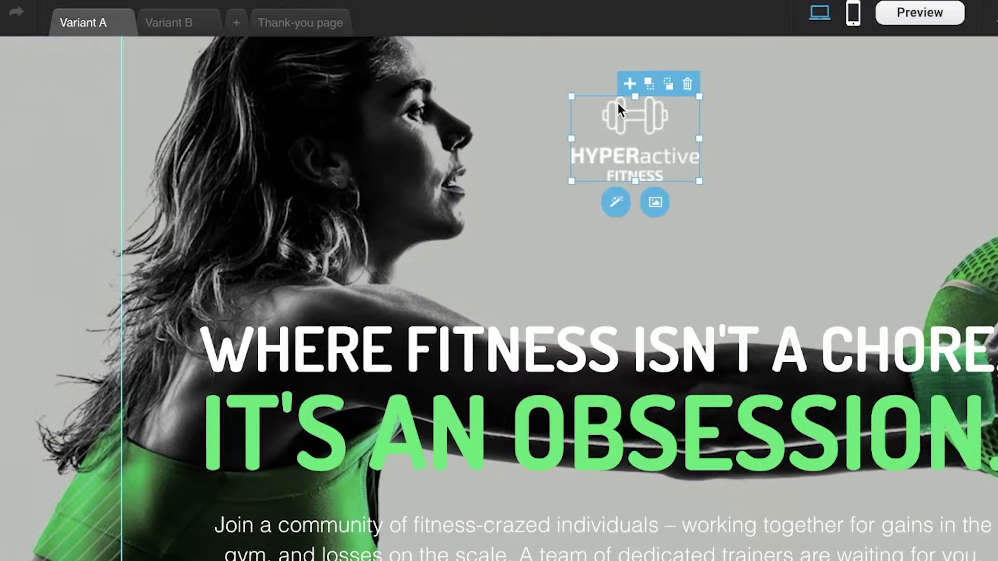
left_click(711, 140)
- Delete the empty logo box on Variant B, confirm Variant A keeps its logo, then delete Variant B
left_click(173, 22)
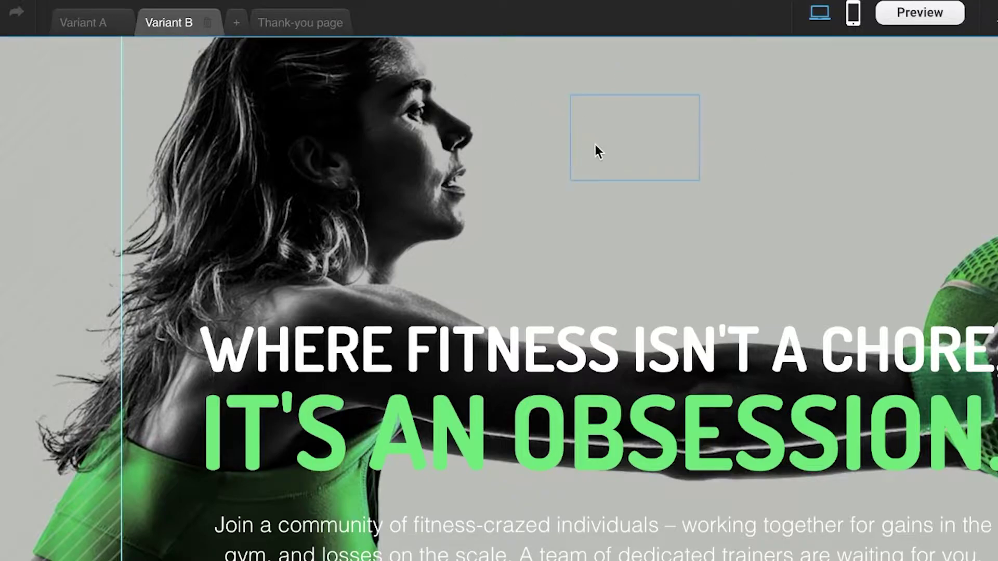
left_click(619, 150)
left_click(685, 89)
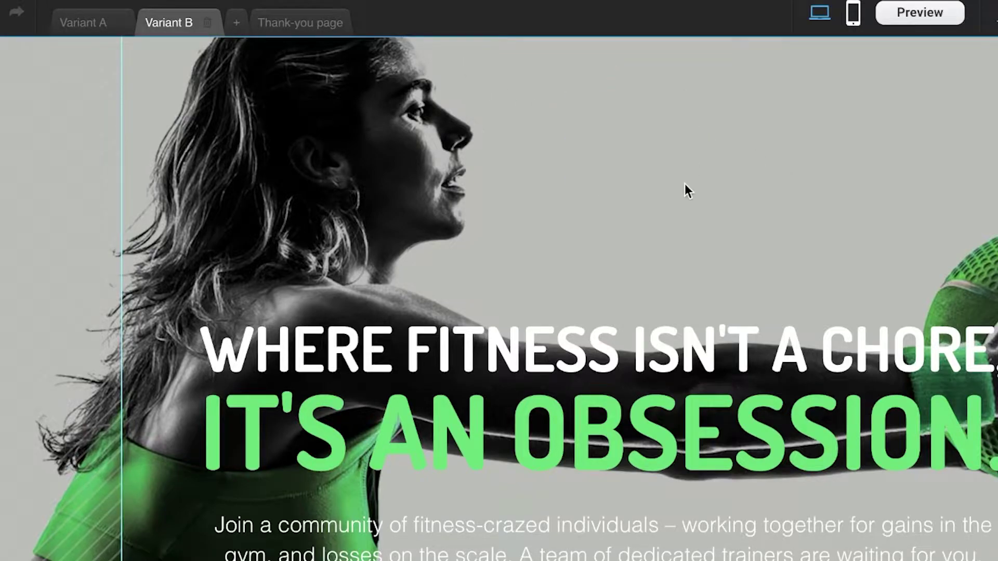
scroll(666, 183, "down", 2)
left_click(80, 32)
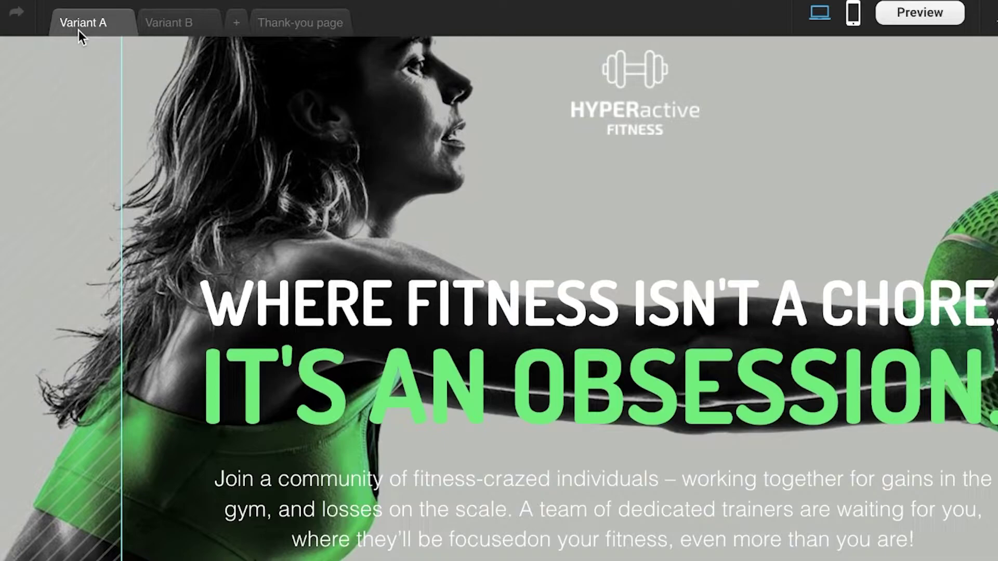
left_click(177, 28)
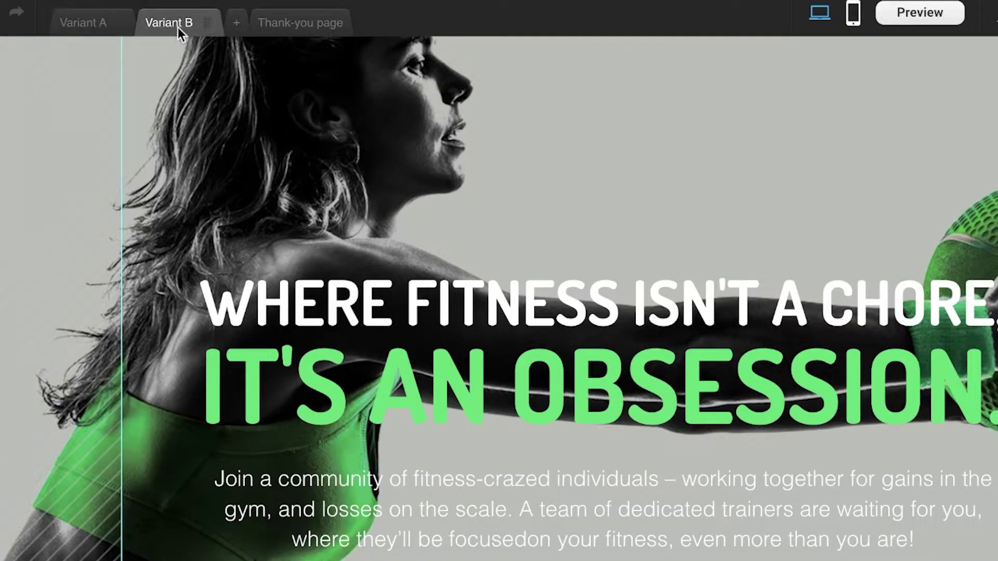
left_click(210, 24)
scroll(520, 150, "down", 5)
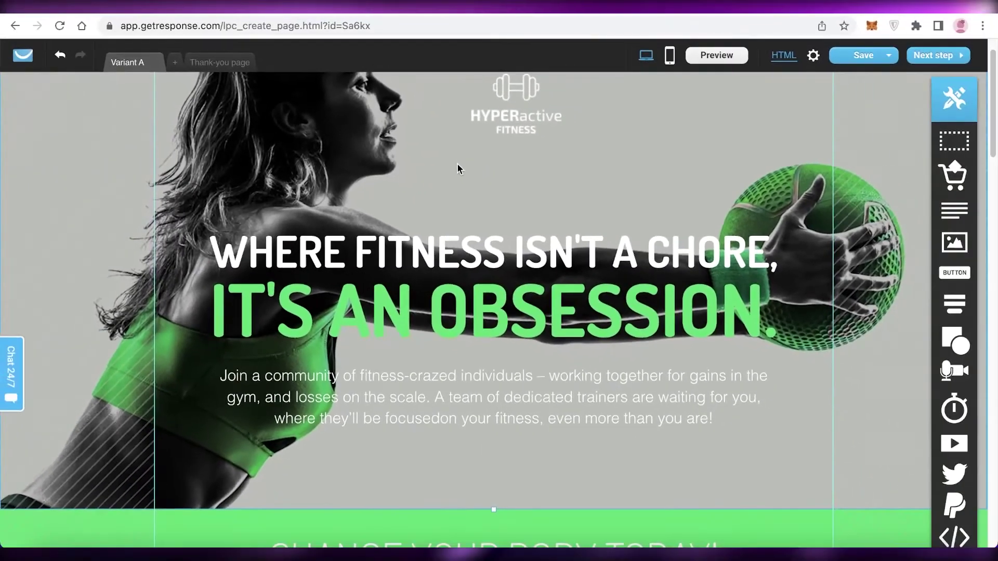
scroll(457, 165, "up", 1)
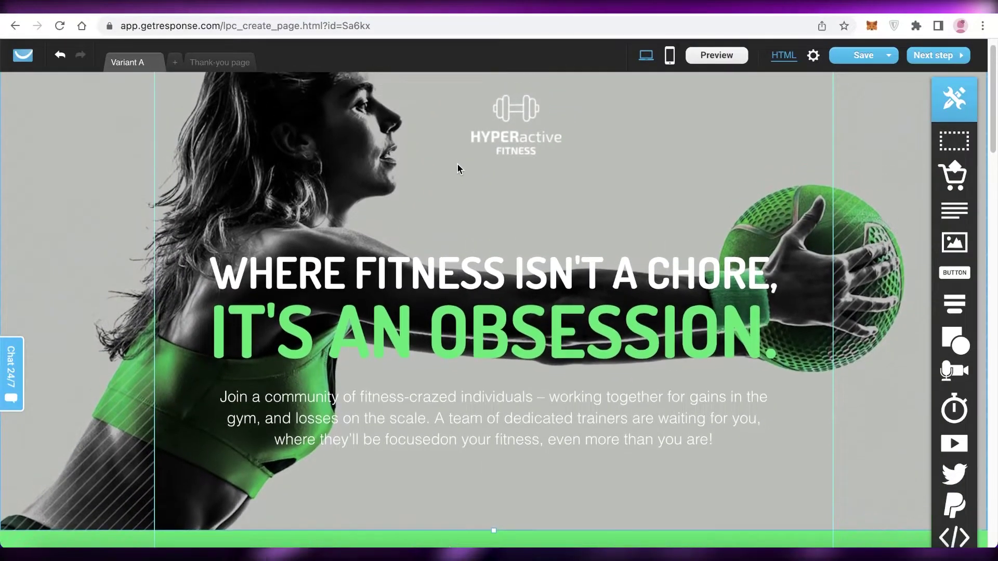
scroll(457, 165, "up", 1)
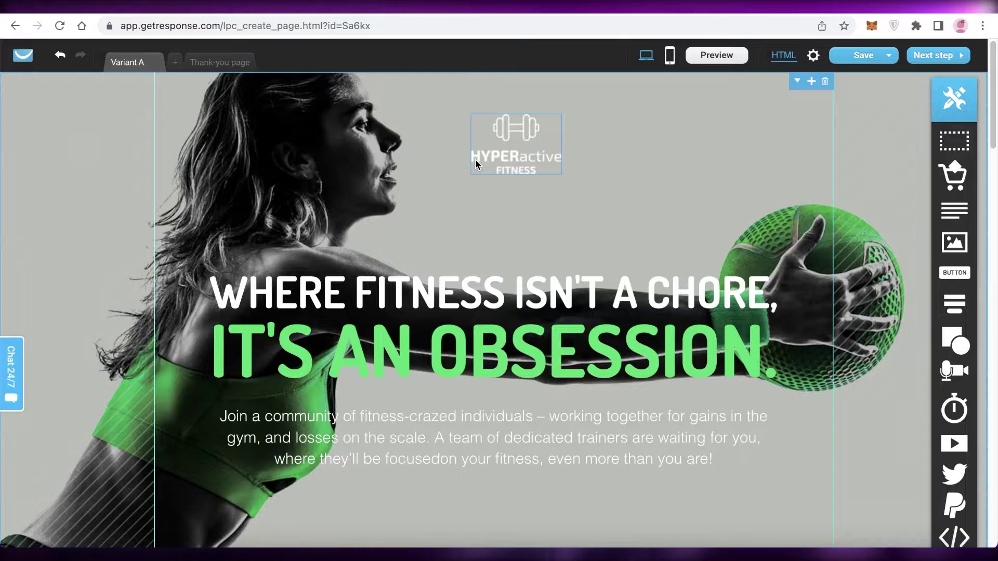
- Delete the HYPERactive logo from the hero section
left_click(511, 165)
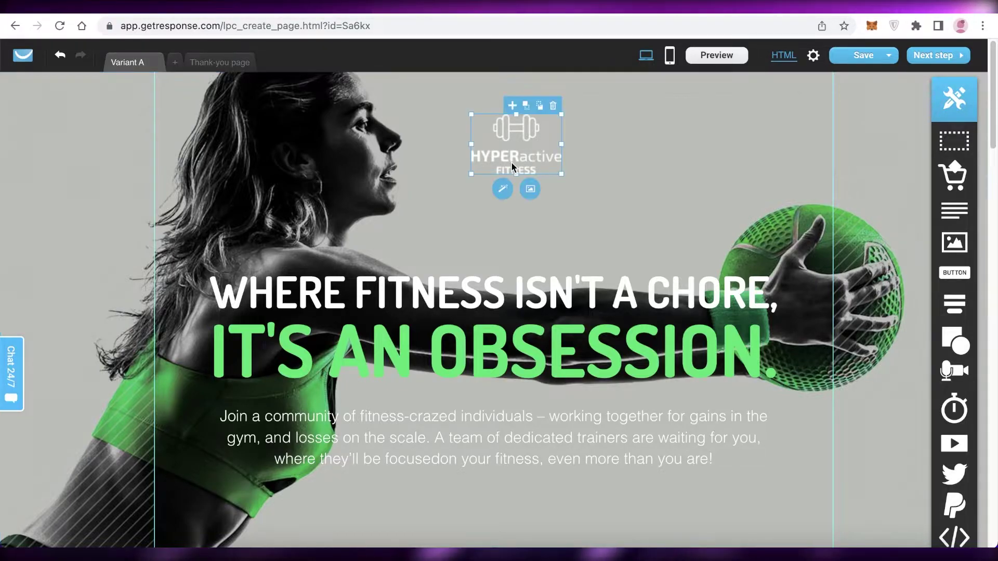
left_click(552, 105)
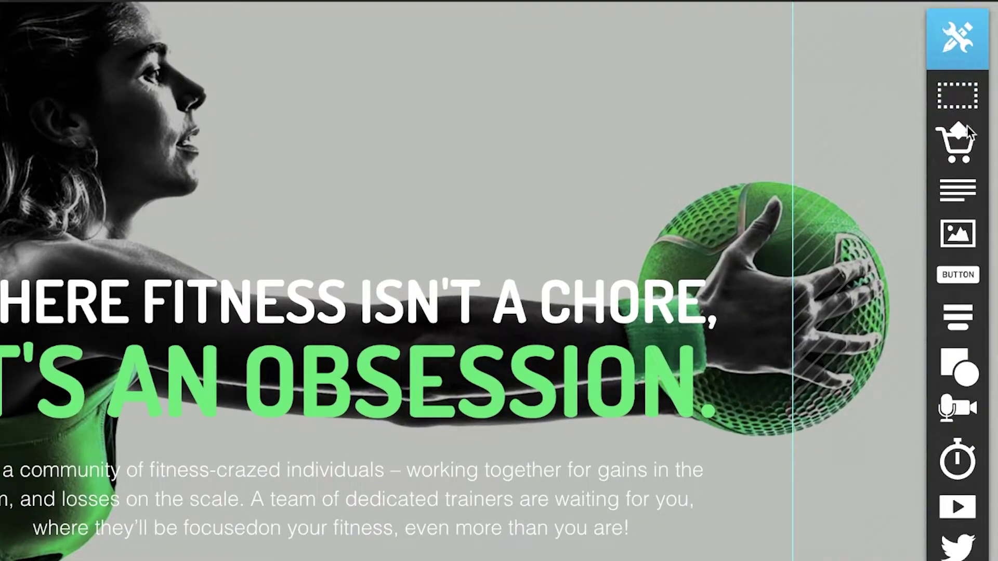
scroll(939, 543, "down", 10)
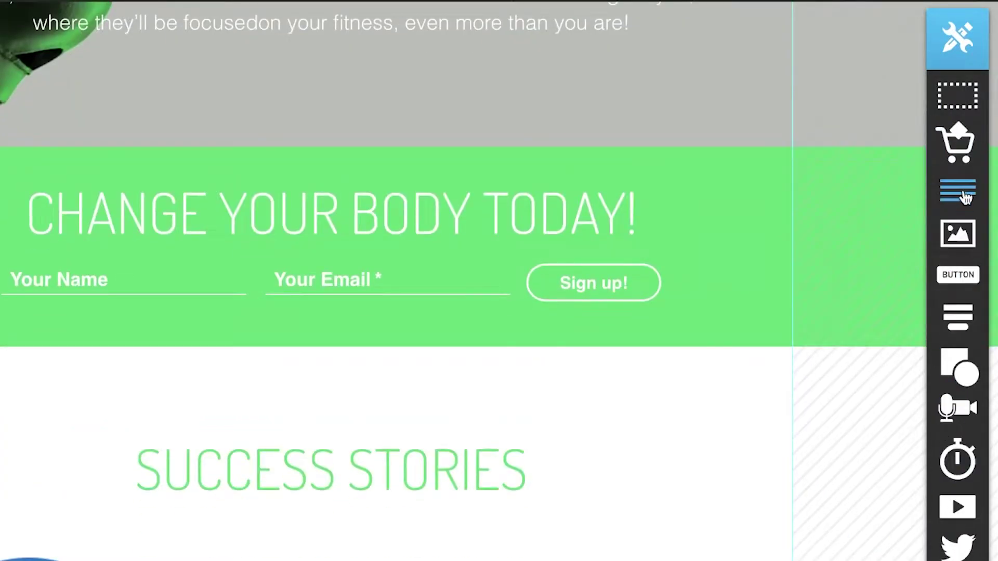
- Drop a product block onto the top right of the hero
scroll(945, 101, "up", 7)
scroll(956, 98, "up", 3)
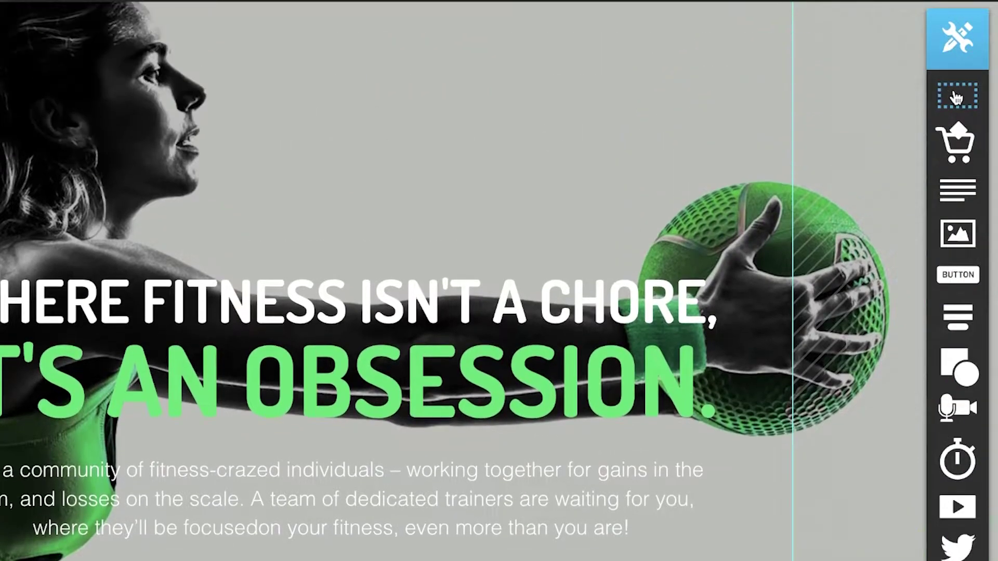
left_click_drag(959, 159, 873, 156)
- Move the product block to the top left and add a text box reading 'JANES BODY BUILDING GYM'
left_click_drag(959, 177, 305, 160)
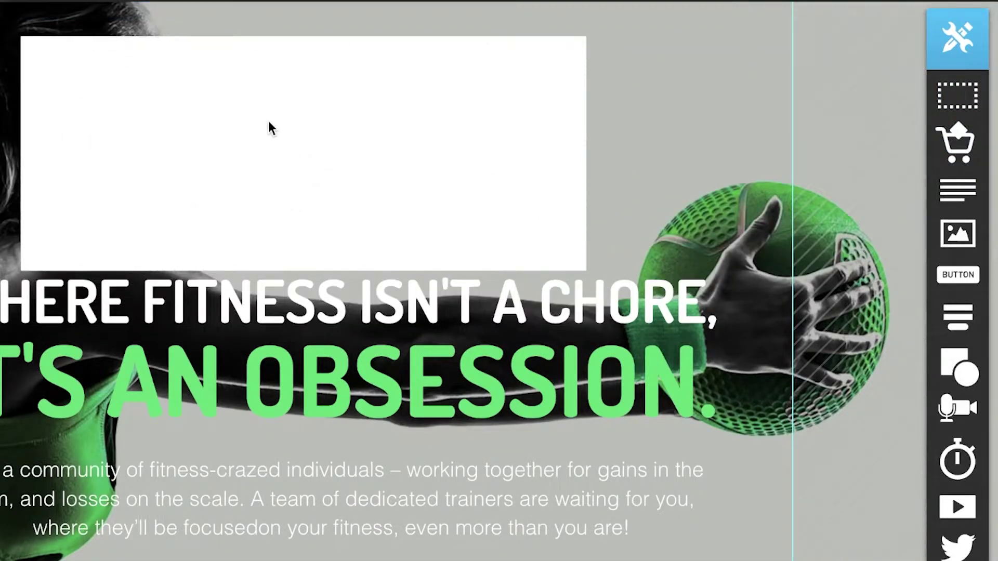
scroll(747, 20, "down", 3)
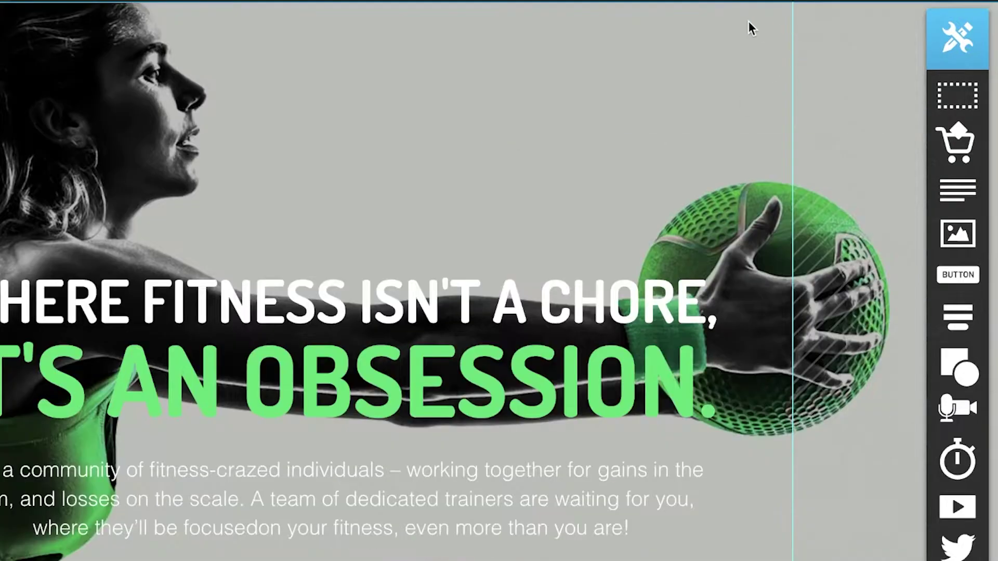
left_click_drag(977, 210, 370, 148)
double_click(300, 142)
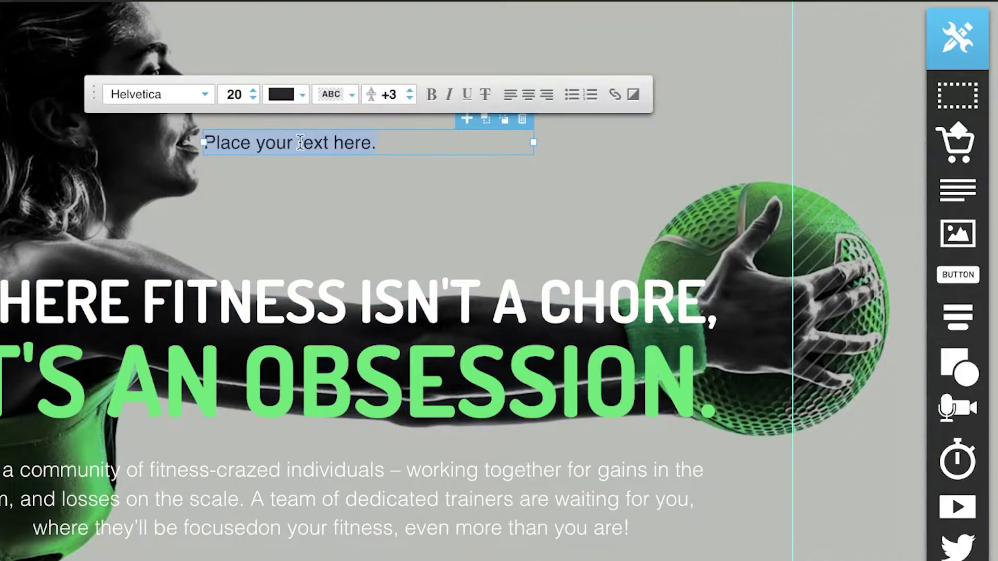
type("JANE")
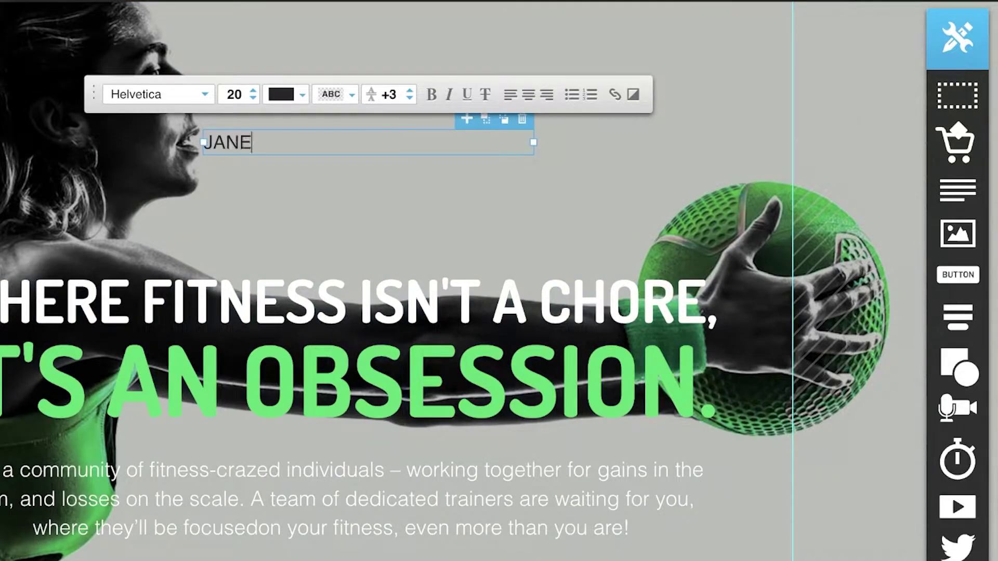
type("S BODY BUILDING GYM")
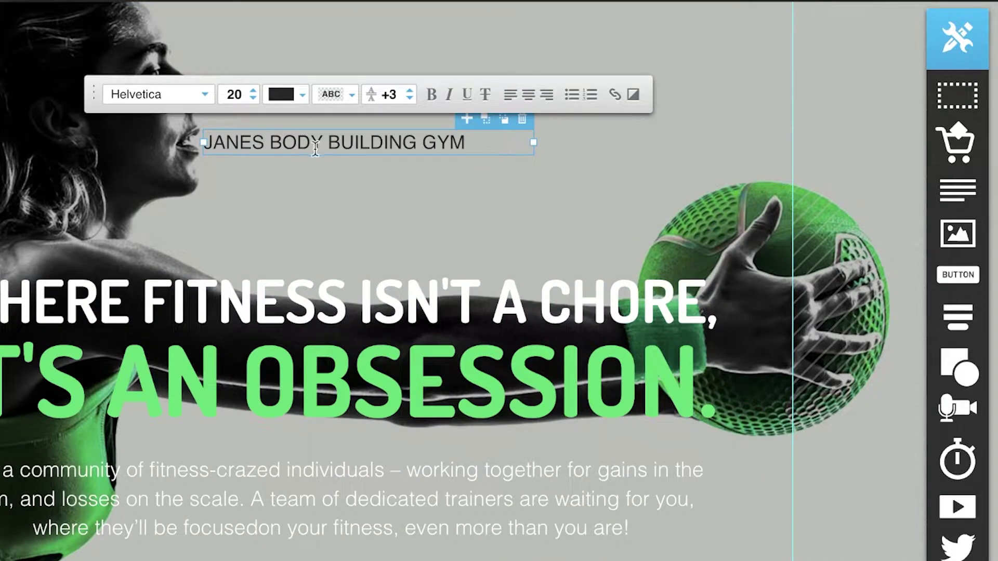
left_click(350, 162)
- Move the gym name heading to the top of the hero and select its text
left_click_drag(361, 148, 378, 70)
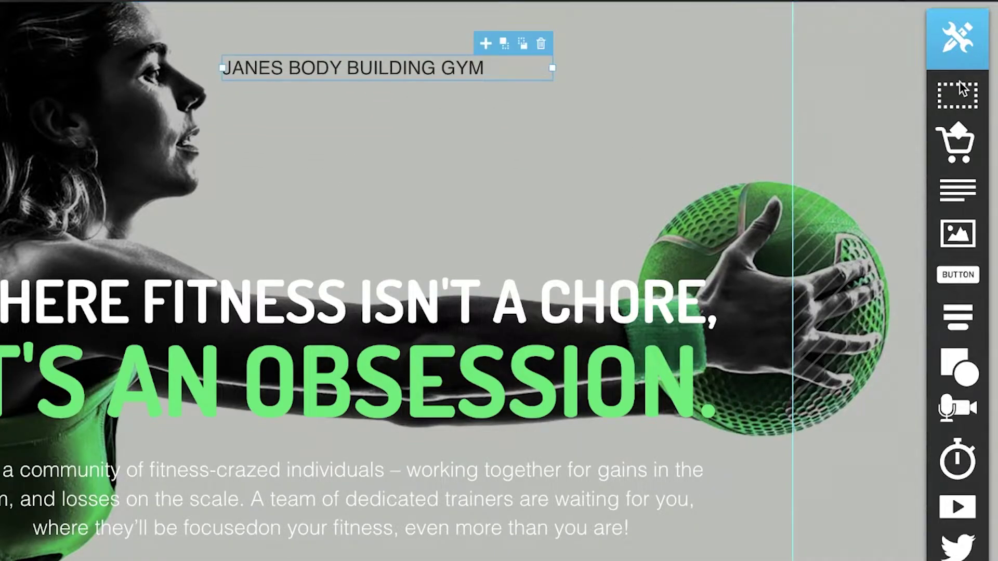
left_click(489, 45)
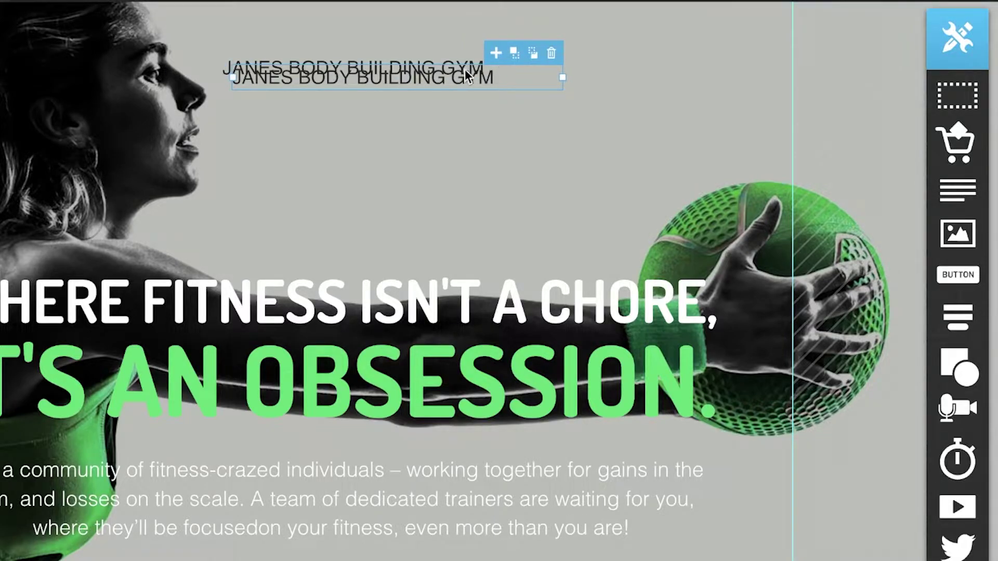
left_click(550, 55)
double_click(412, 73)
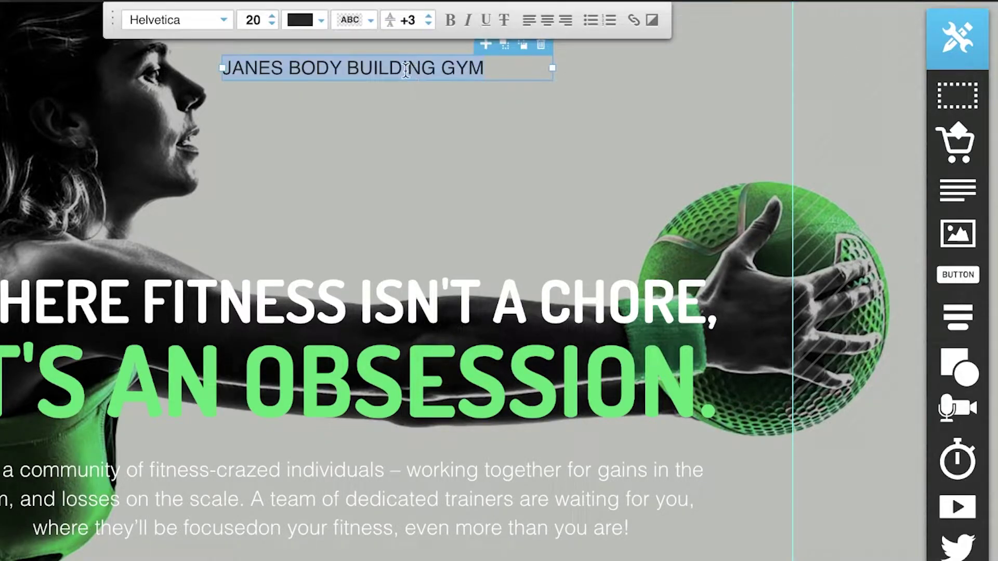
- Set the heading to the Chewy font with bright green #00FF33 text
left_click(223, 20)
left_click(249, 93)
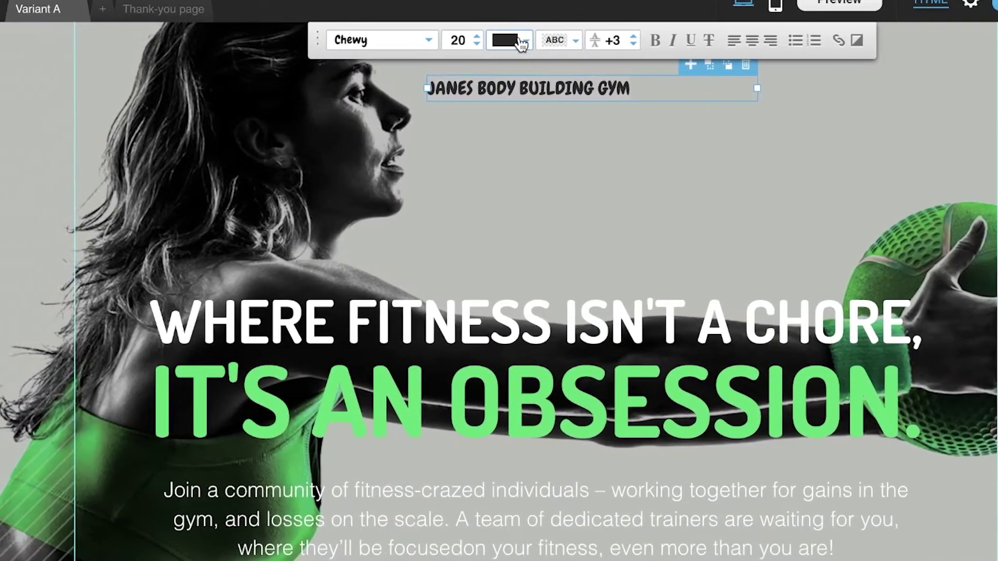
left_click(402, 38)
left_click(237, 176)
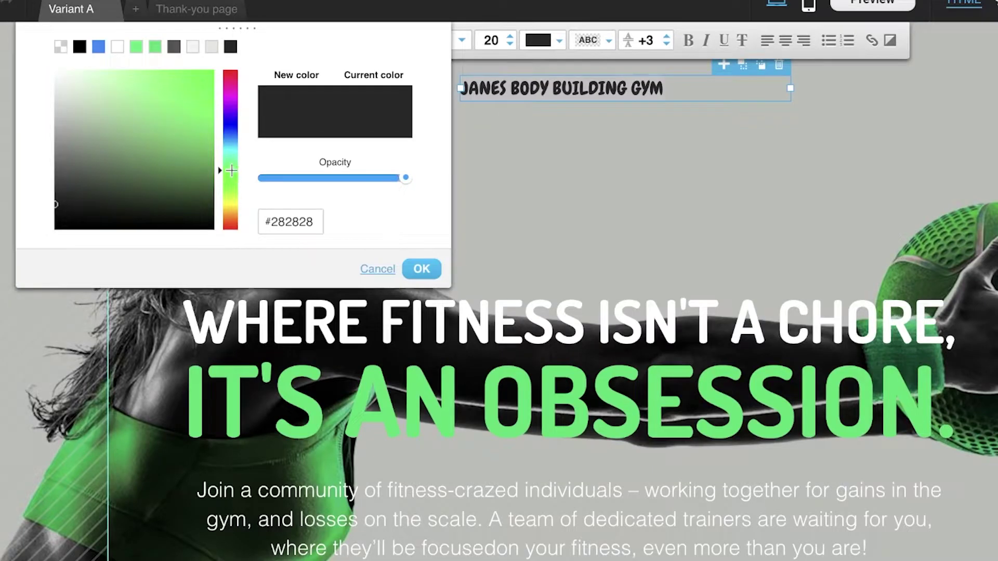
mouse_move(173, 151)
left_mouse_down()
mouse_move(171, 111)
mouse_move(253, 46)
left_mouse_up()
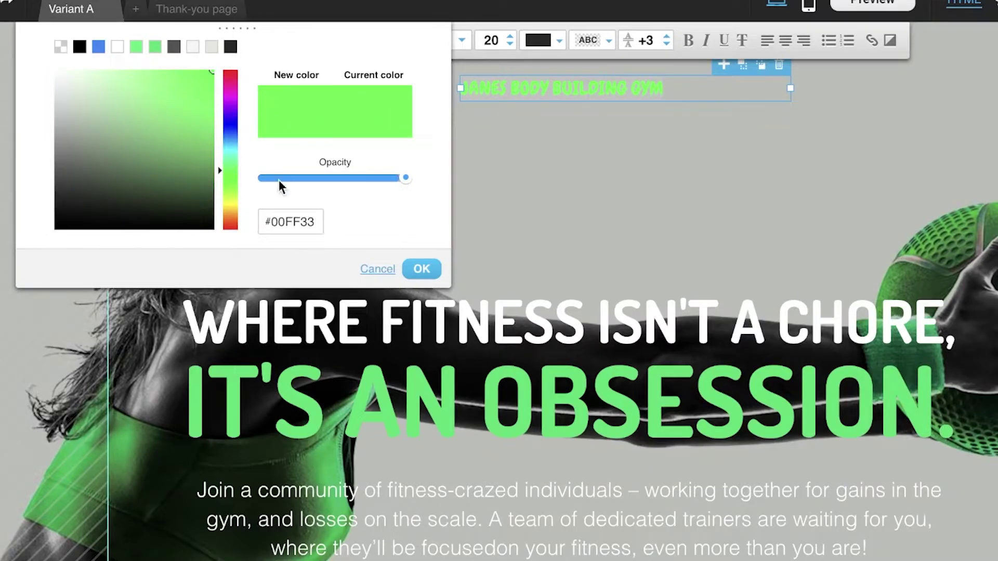
- Give the heading a dark grey #5E4F4F text highlight
left_click(592, 42)
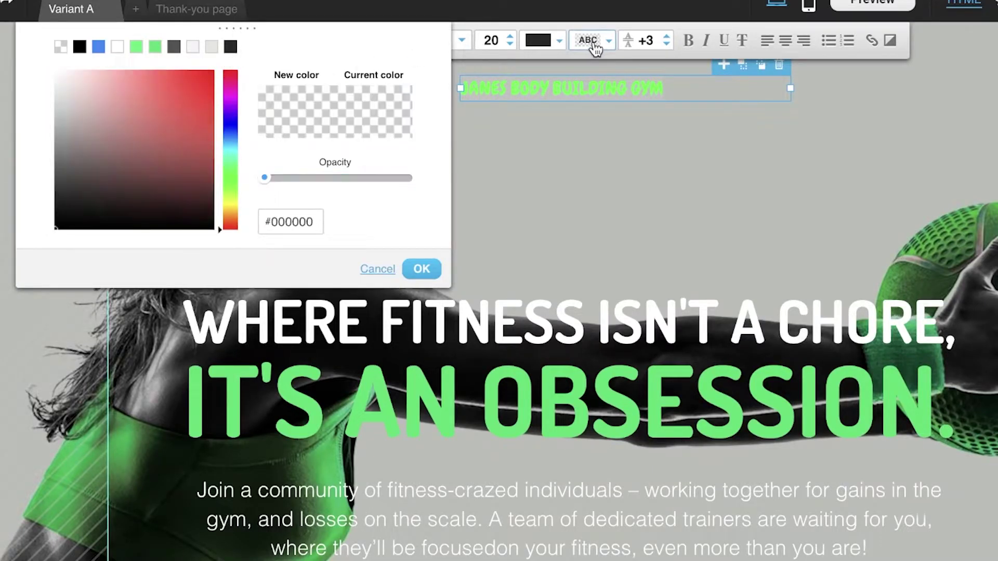
mouse_move(239, 117)
left_mouse_down()
mouse_move(231, 134)
mouse_move(229, 85)
mouse_move(196, 98)
left_mouse_up()
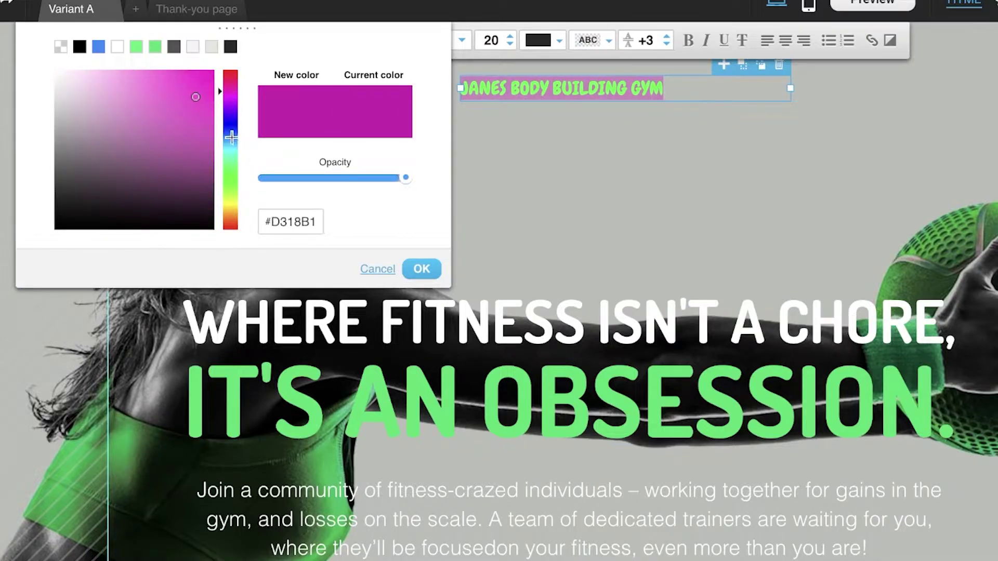
left_click_drag(231, 137, 229, 229)
left_click_drag(86, 195, 80, 170)
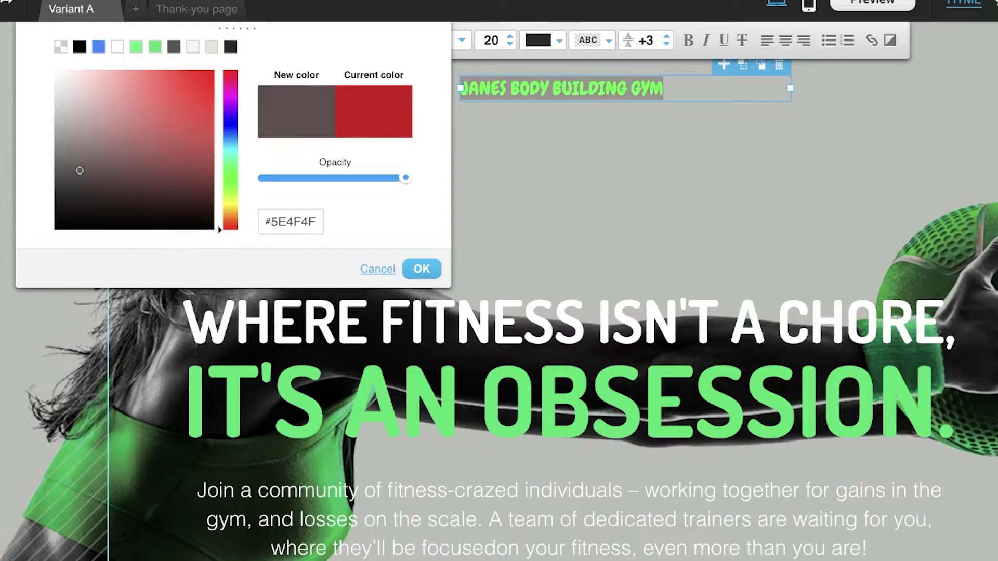
left_click(421, 269)
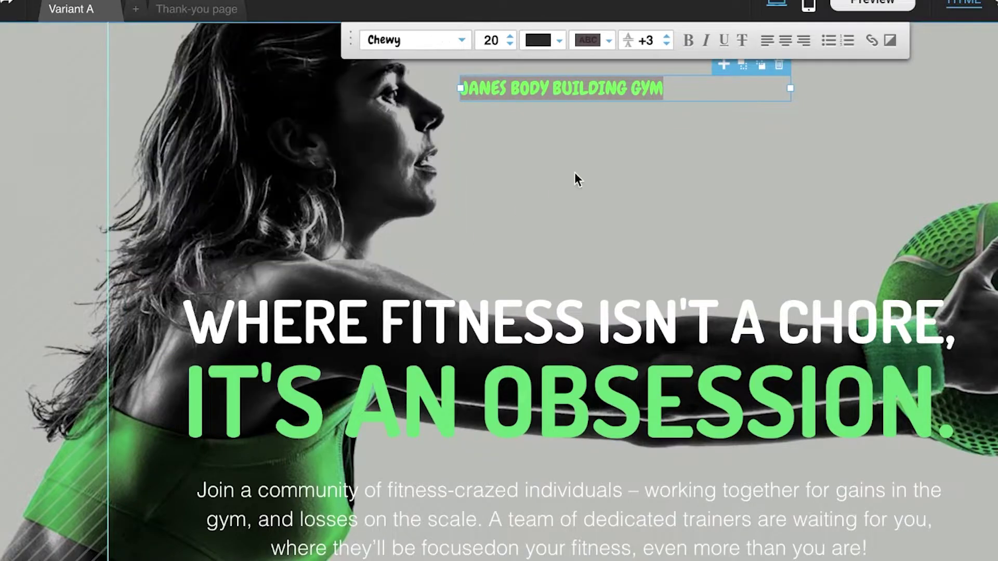
left_click(575, 173)
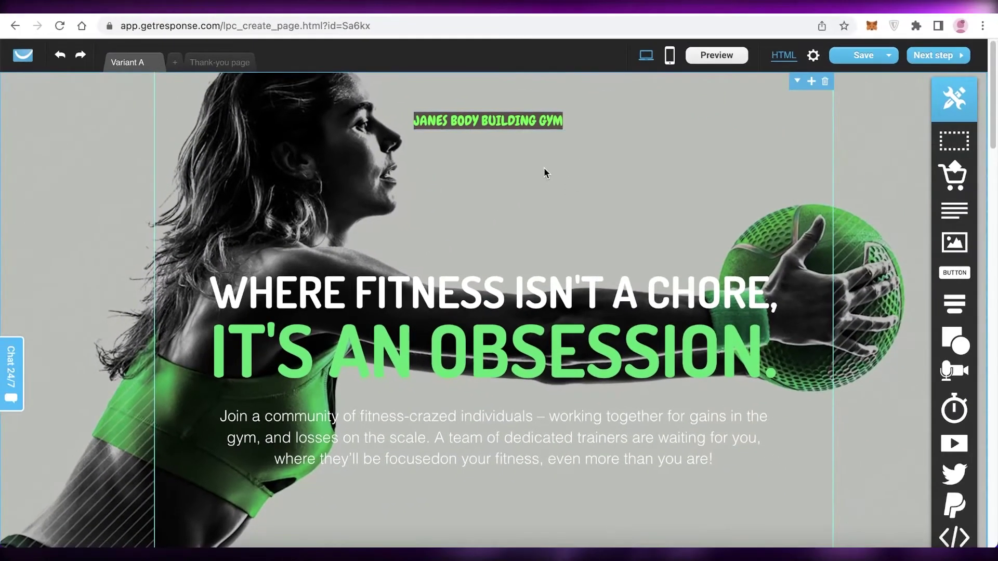
mouse_move(974, 290)
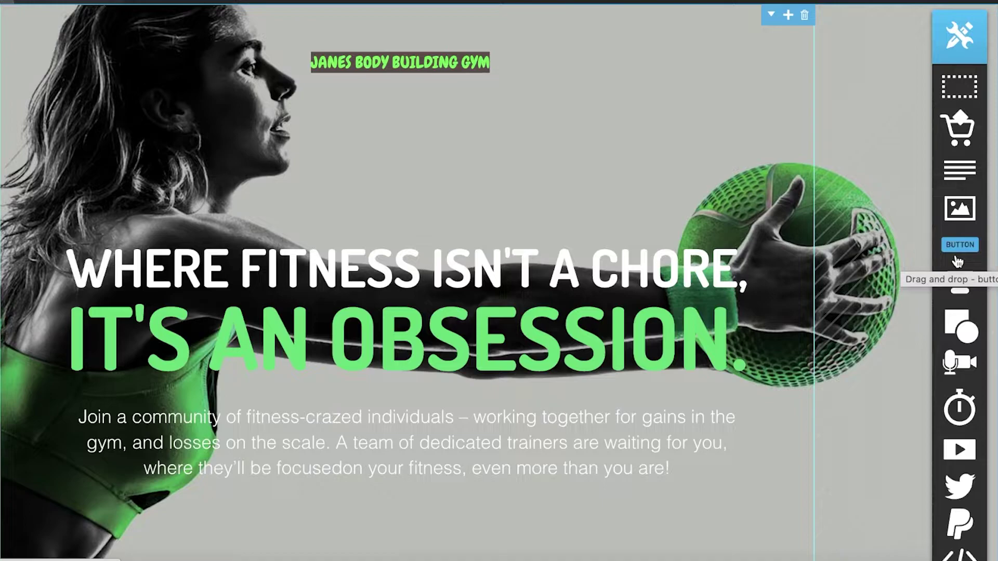
- Place a button on the hero, then remove it again
left_click_drag(957, 262, 395, 188)
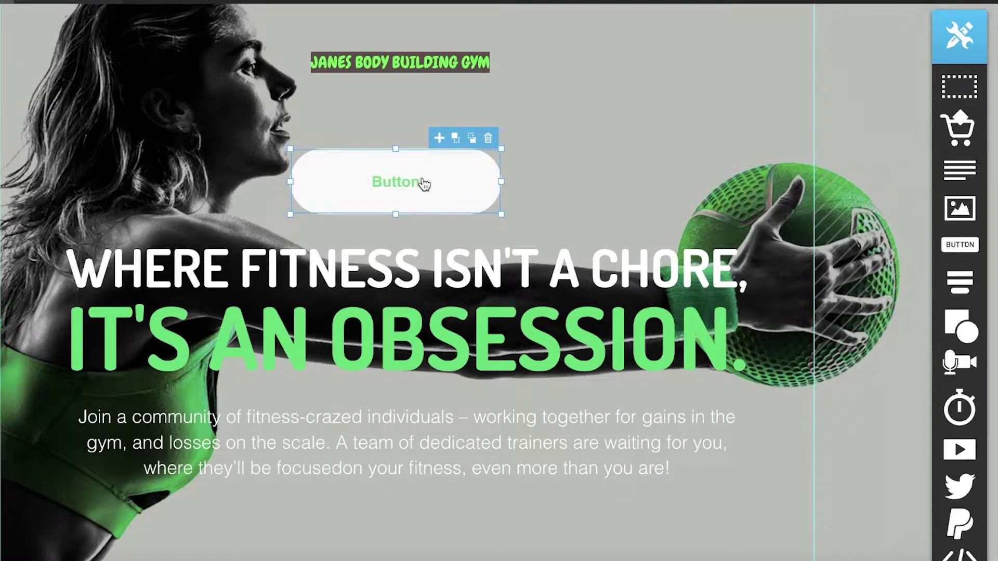
left_click(488, 138)
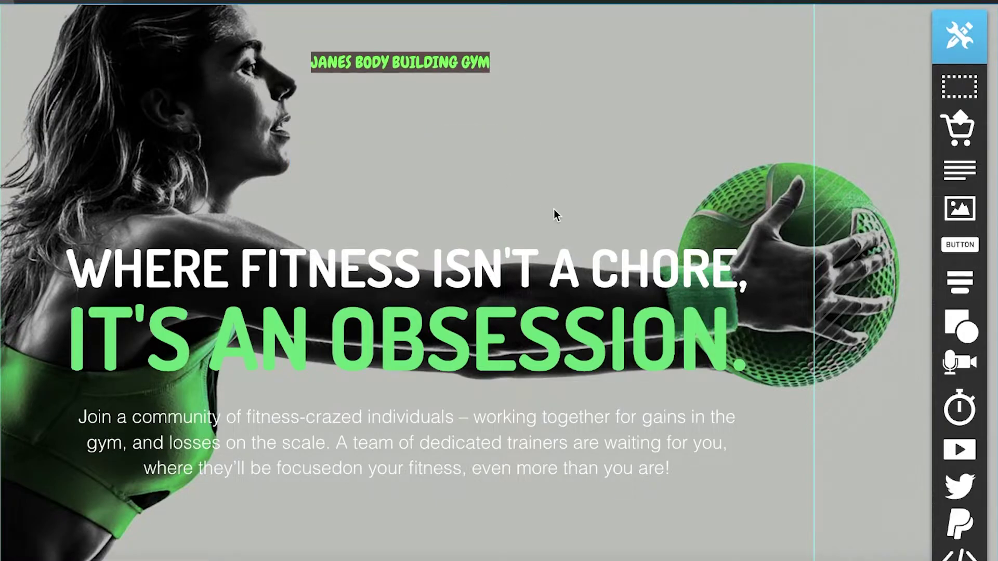
scroll(555, 214, "down", 8)
- Drag a popup form onto the page to bring up the form types
mouse_move(976, 284)
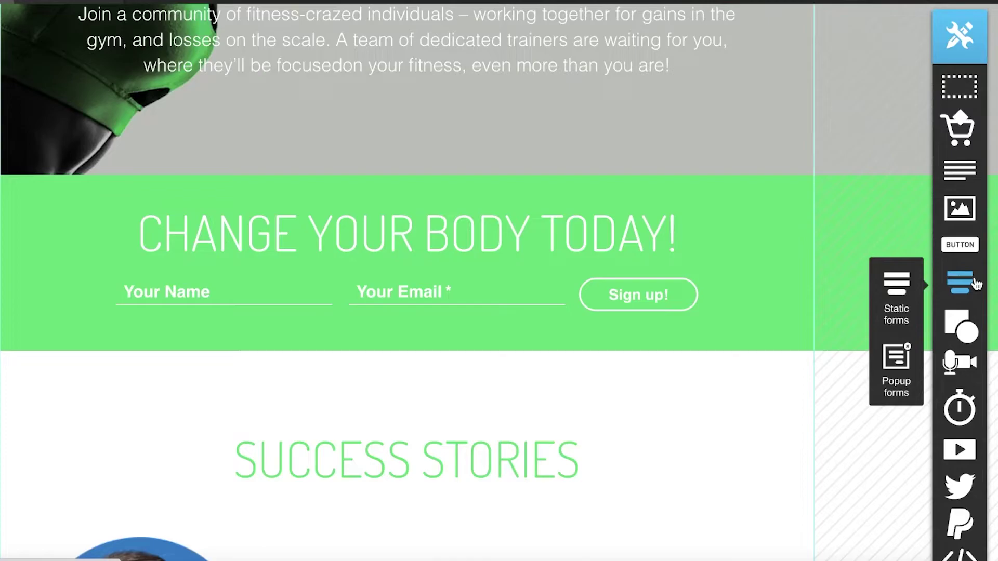
scroll(904, 301, "up", 8)
mouse_move(948, 326)
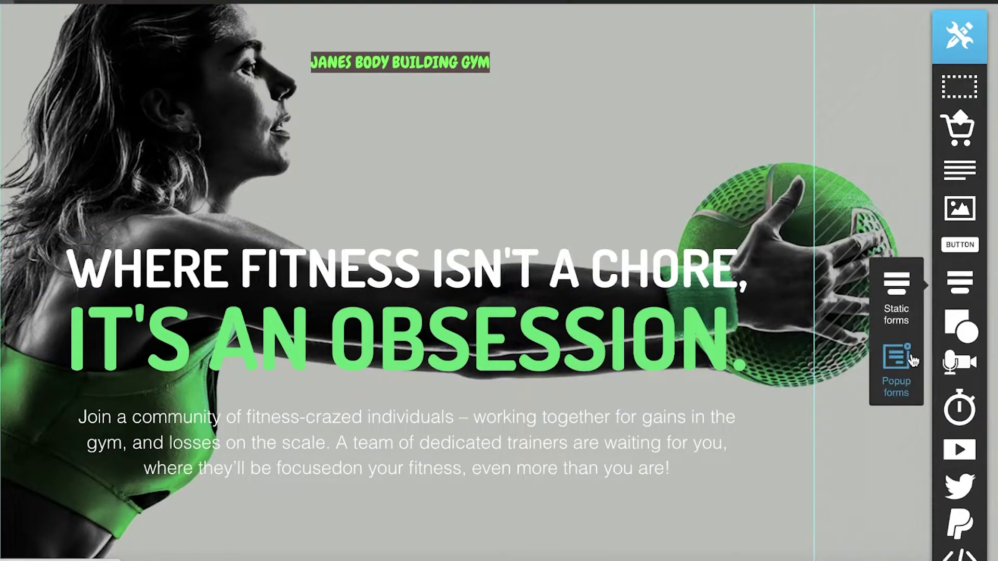
left_click_drag(895, 356, 428, 278)
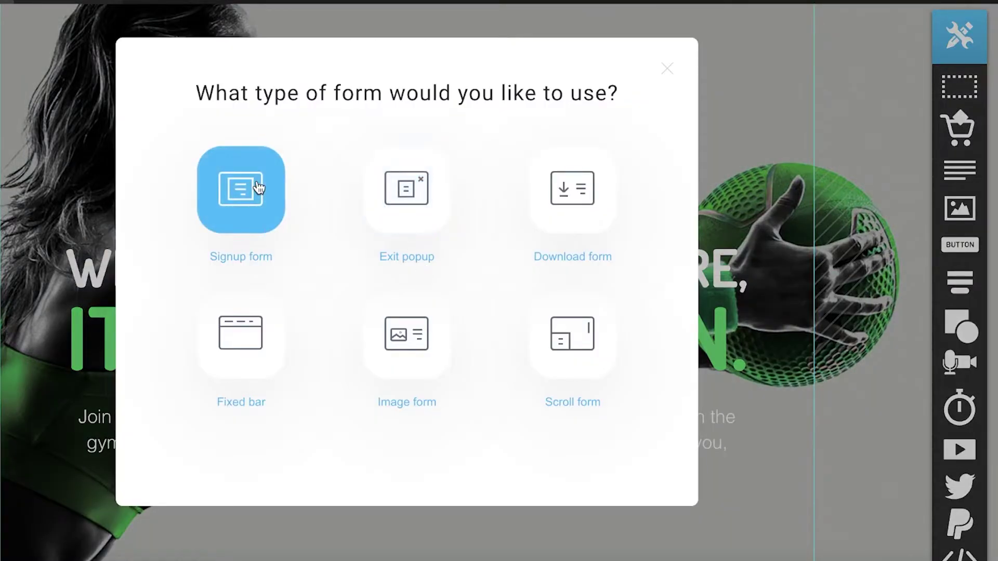
- Choose Signup form as the popup type
left_click(258, 187)
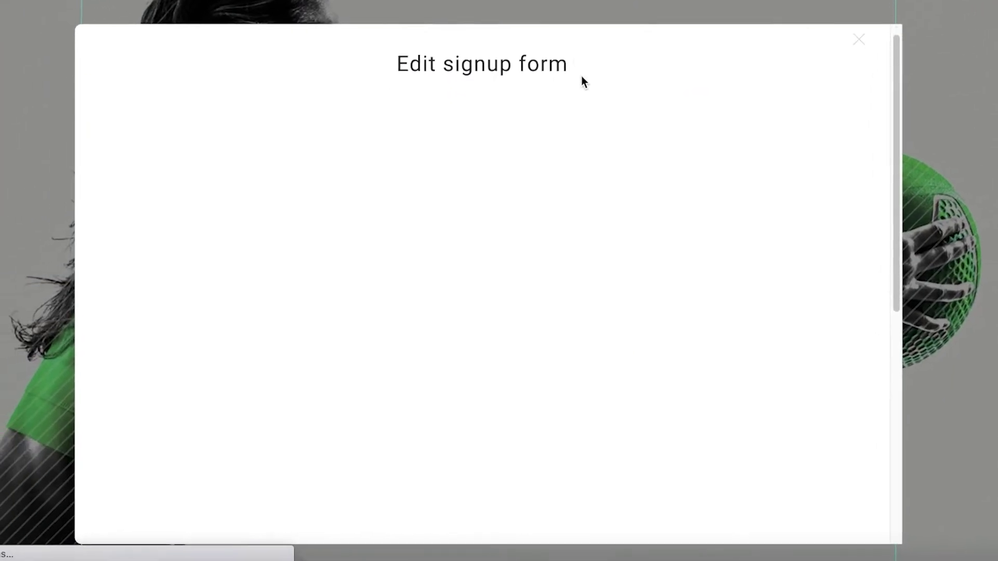
scroll(543, 149, "down", 5)
scroll(239, 144, "up", 5)
scroll(298, 167, "down", 2)
scroll(403, 156, "up", 2)
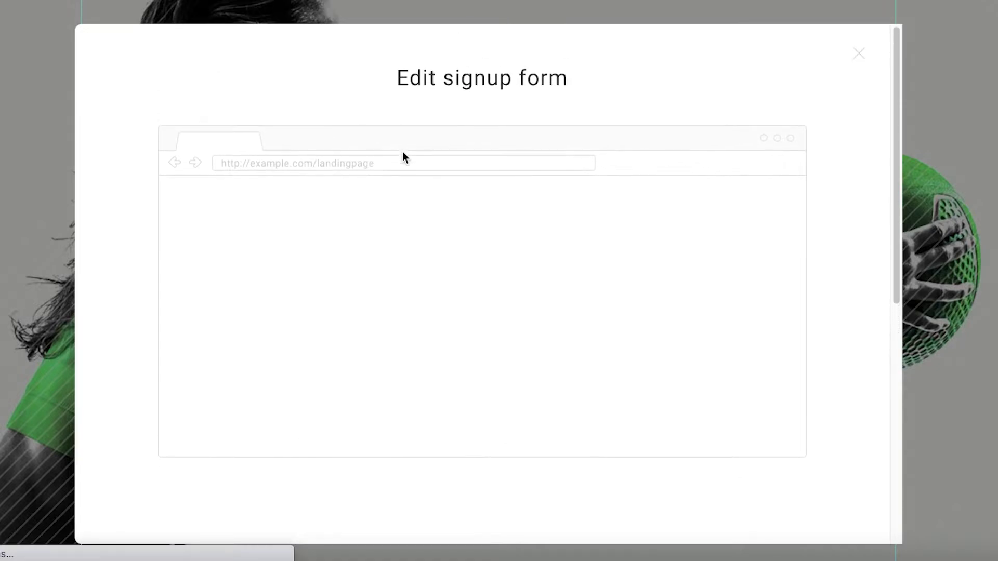
scroll(403, 153, "down", 5)
scroll(405, 156, "up", 5)
scroll(593, 226, "down", 2)
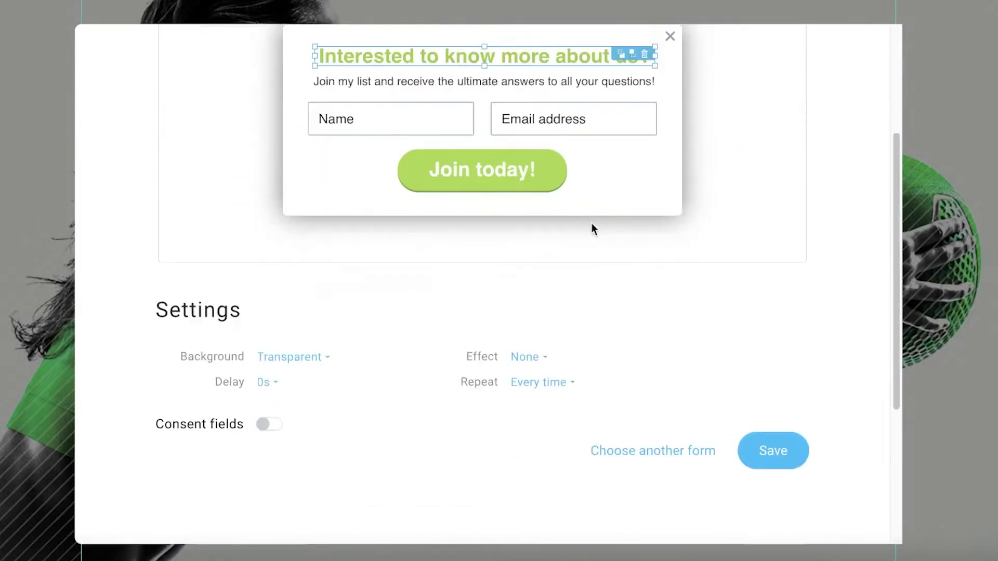
scroll(539, 215, "up", 2)
- Recolour the popup title 'Interested to know more about us?' lime green #82FF00
left_click(369, 179)
left_click(496, 175)
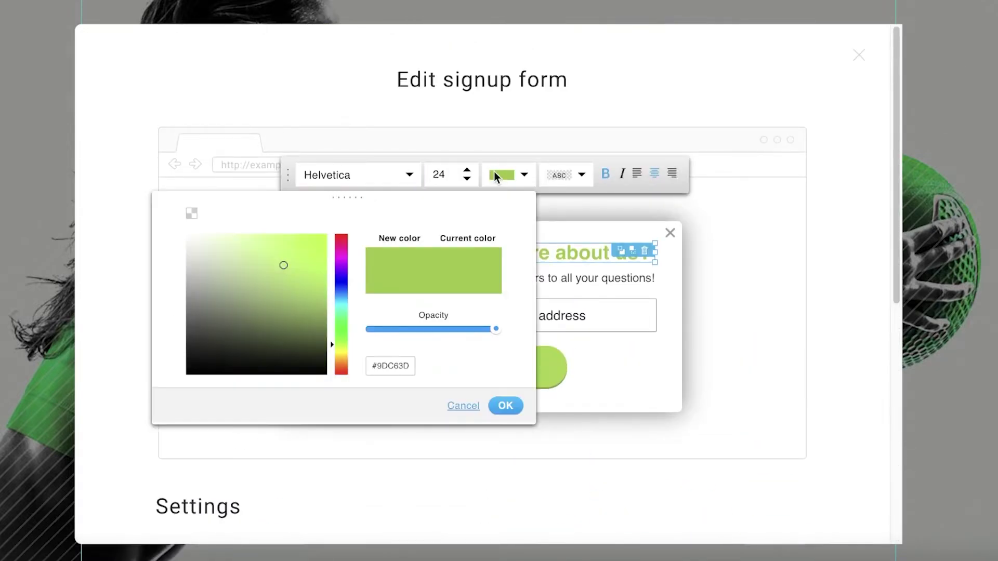
left_click_drag(348, 276, 340, 339)
left_click_drag(294, 274, 345, 224)
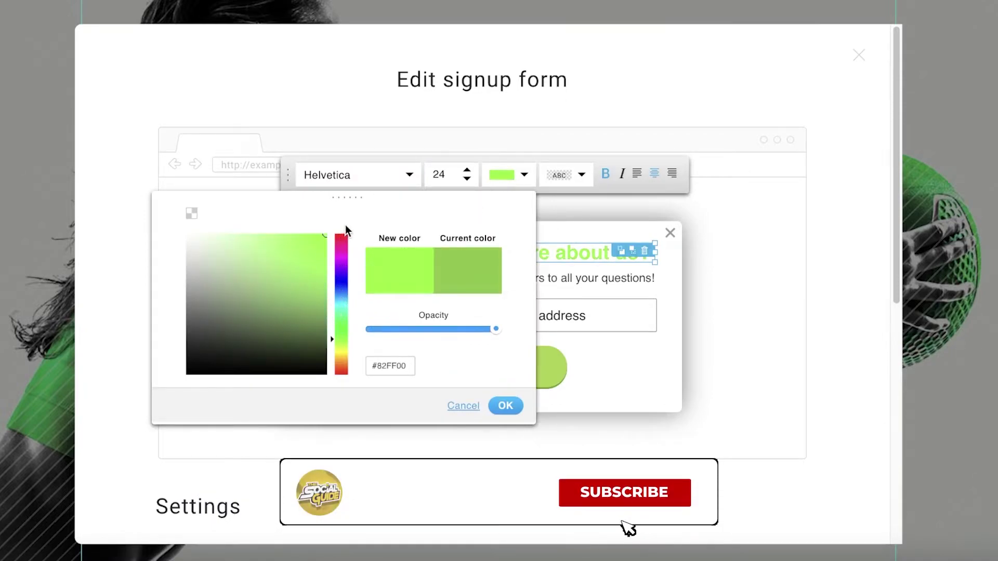
left_click(505, 406)
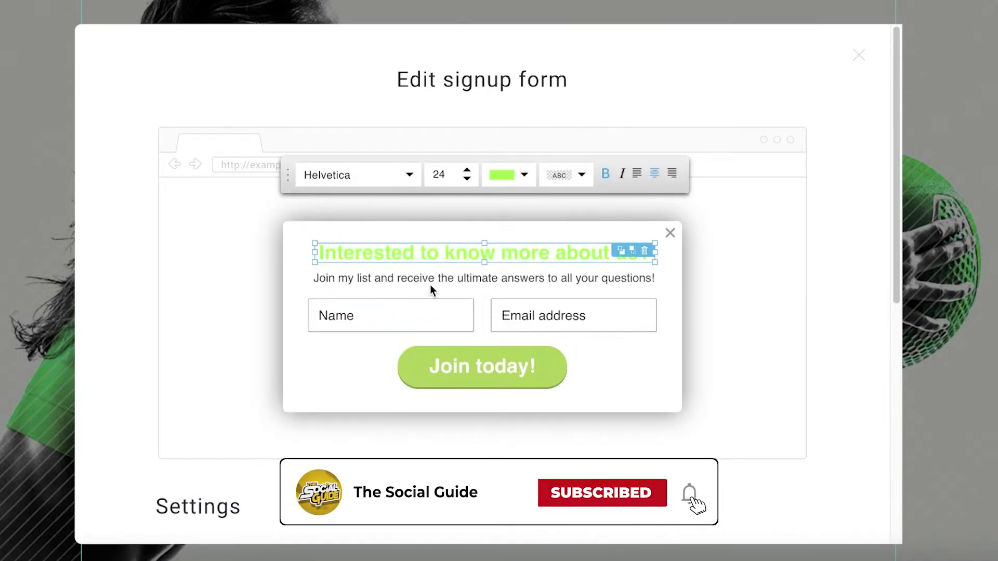
- Give the popup heading a black #000000 background
left_click(461, 177)
left_click(581, 174)
left_click(311, 370)
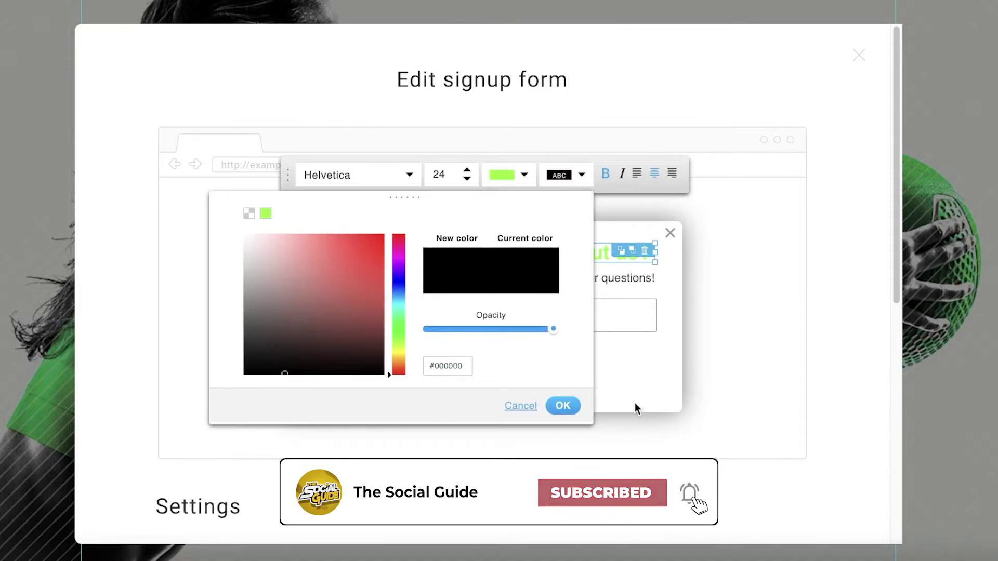
left_click(567, 407)
- Select the Name and Email address fields, then scroll down the form
left_click(406, 313)
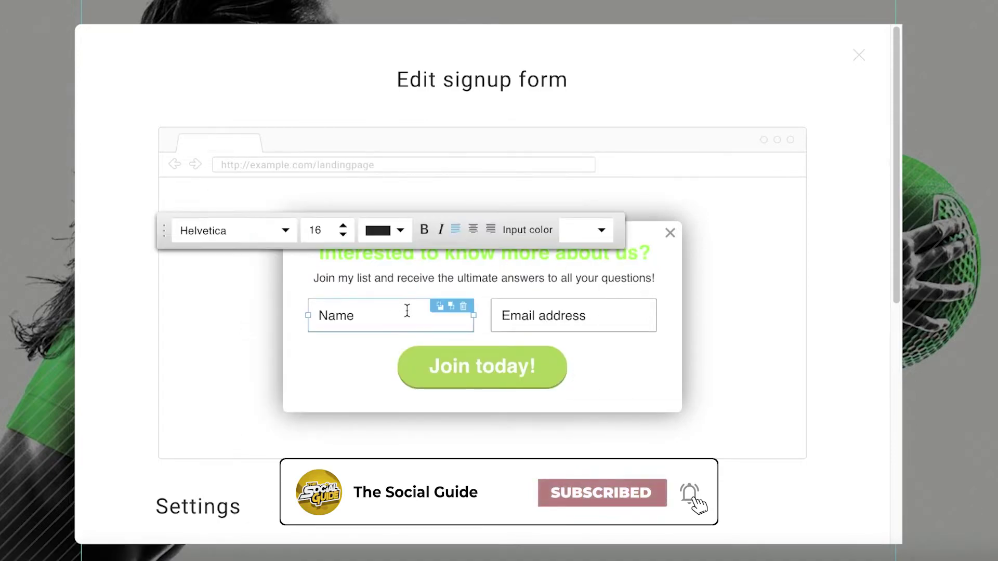
left_click(518, 307)
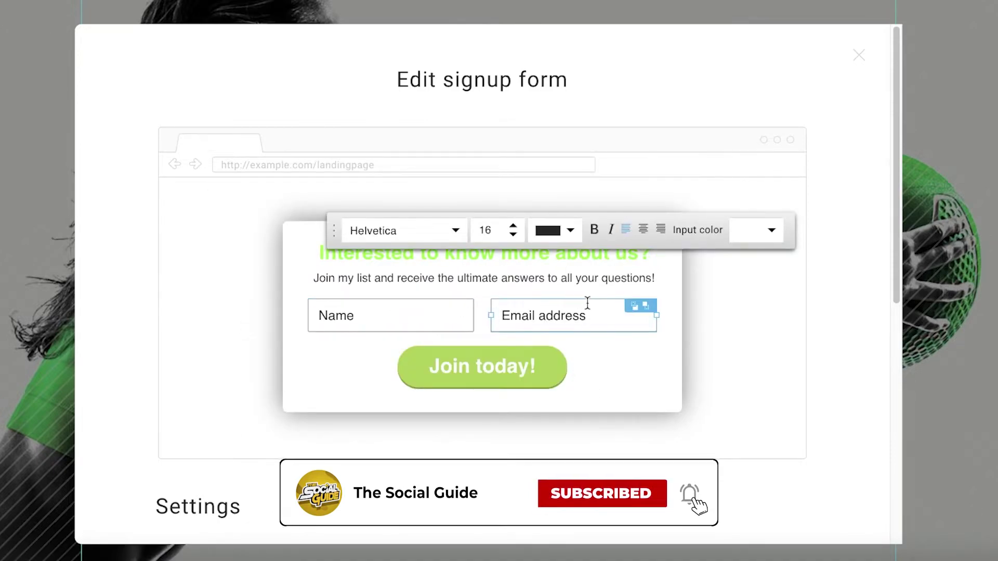
left_click(627, 340)
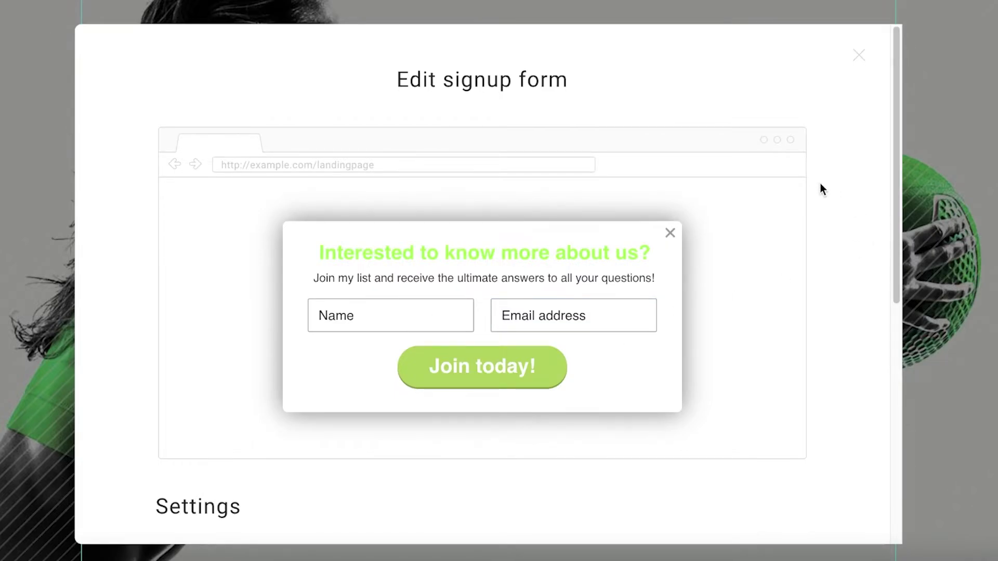
scroll(783, 187, "down", 4)
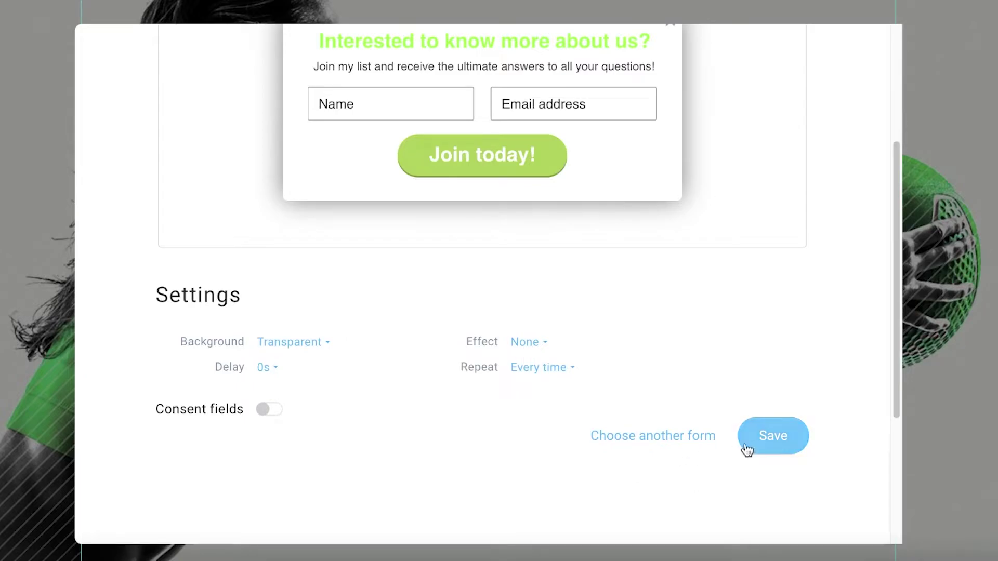
- Save the form, briefly try another form type, then reselect Signup form
left_click(690, 437)
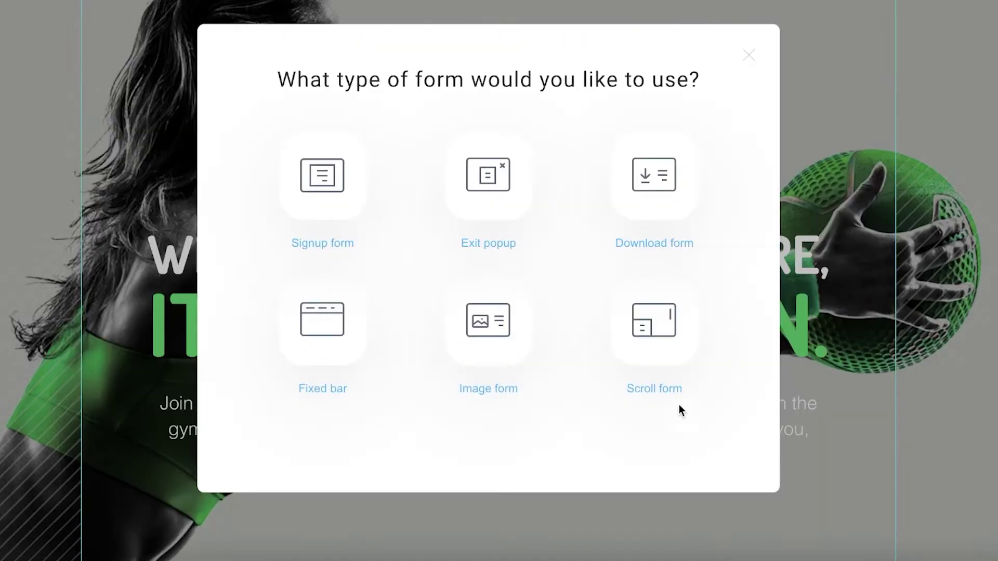
left_click(522, 176)
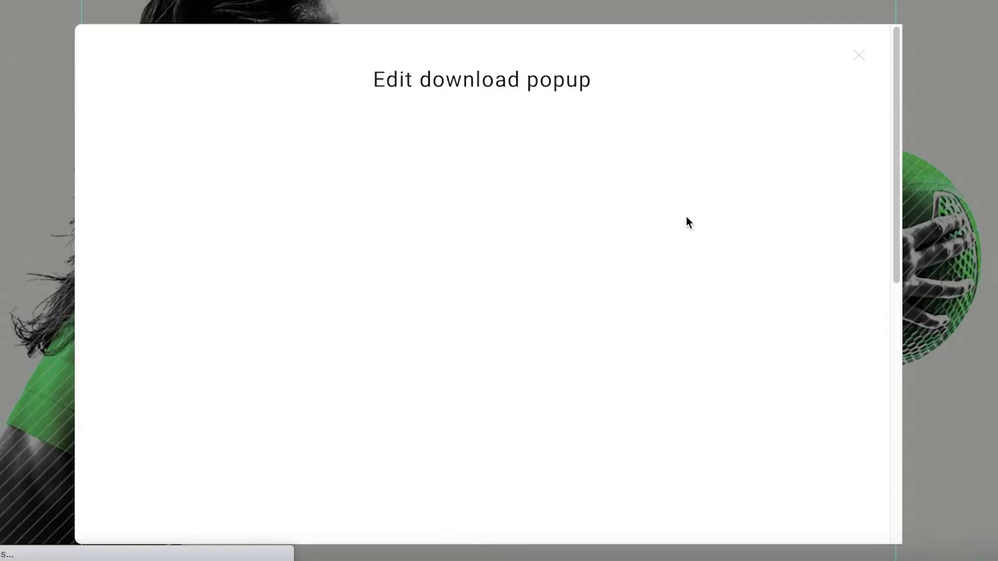
scroll(740, 457, "down", 10)
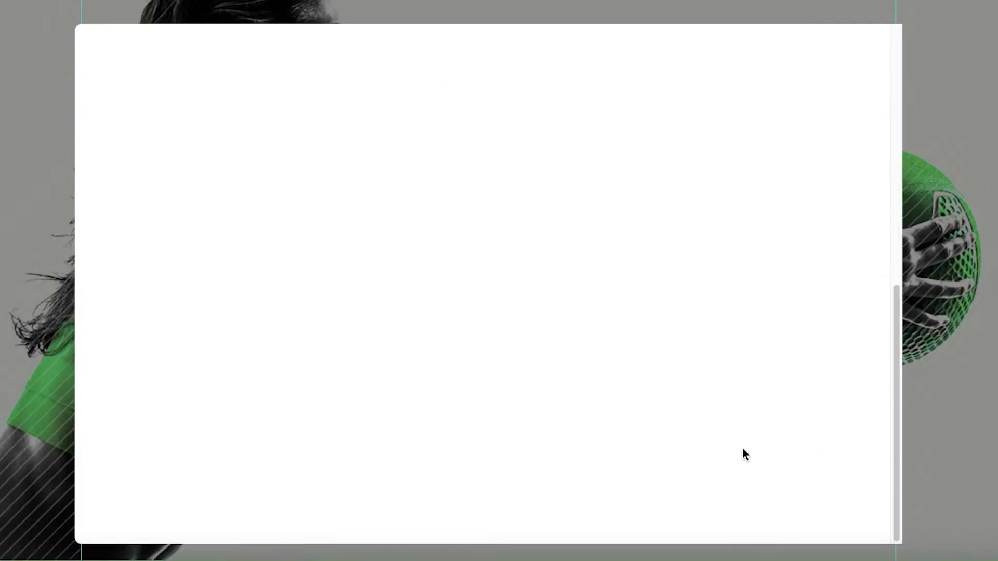
left_click(654, 210)
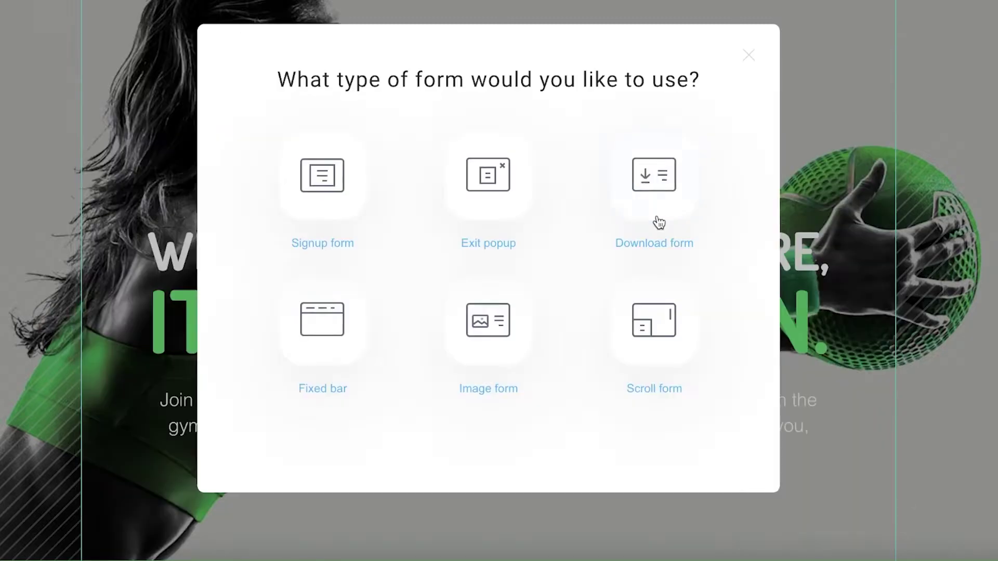
left_click(333, 180)
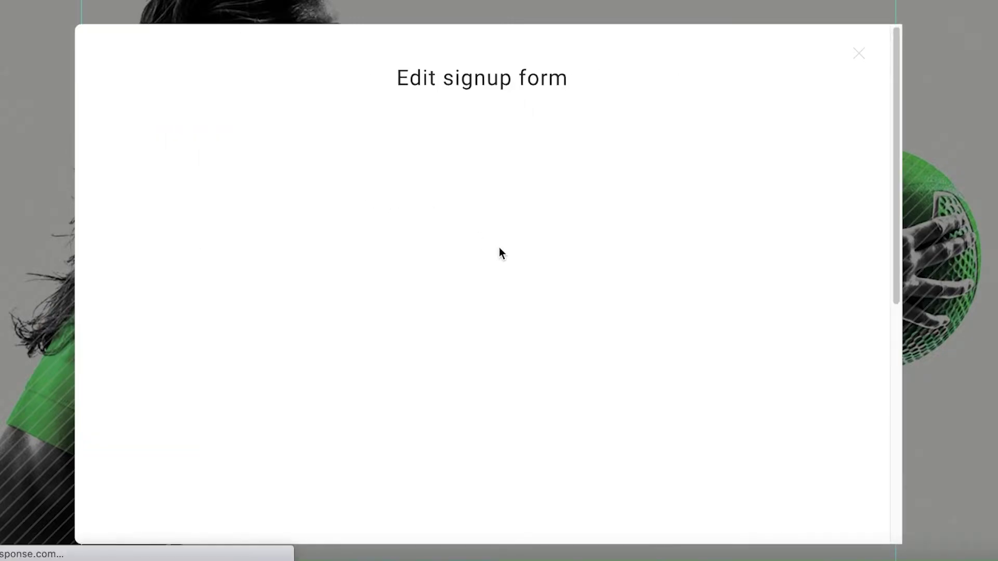
scroll(631, 298, "down", 5)
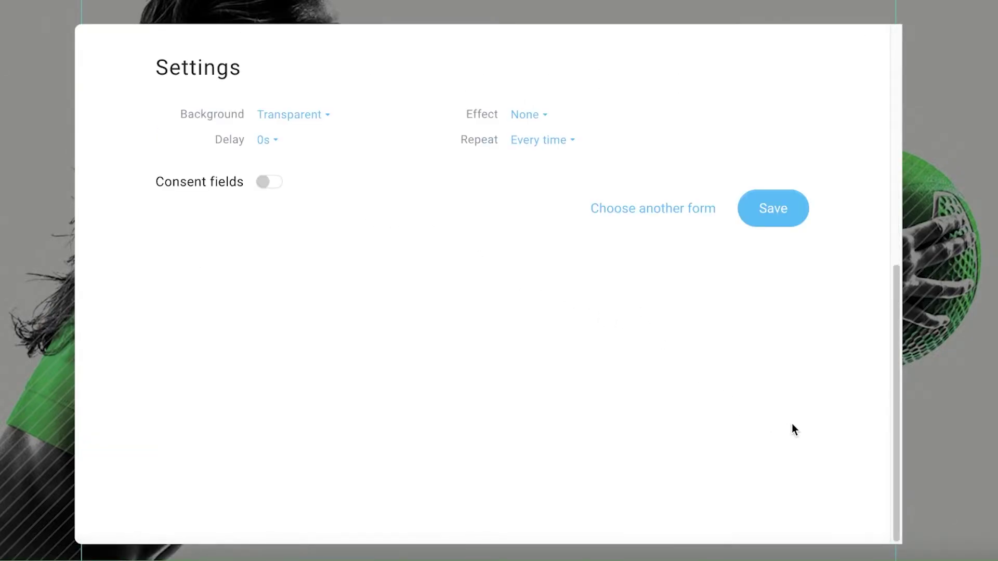
- Save the signup form and set a 1s delay, no effect, and repeat After 1 day
left_click(774, 209)
scroll(526, 164, "down", 5)
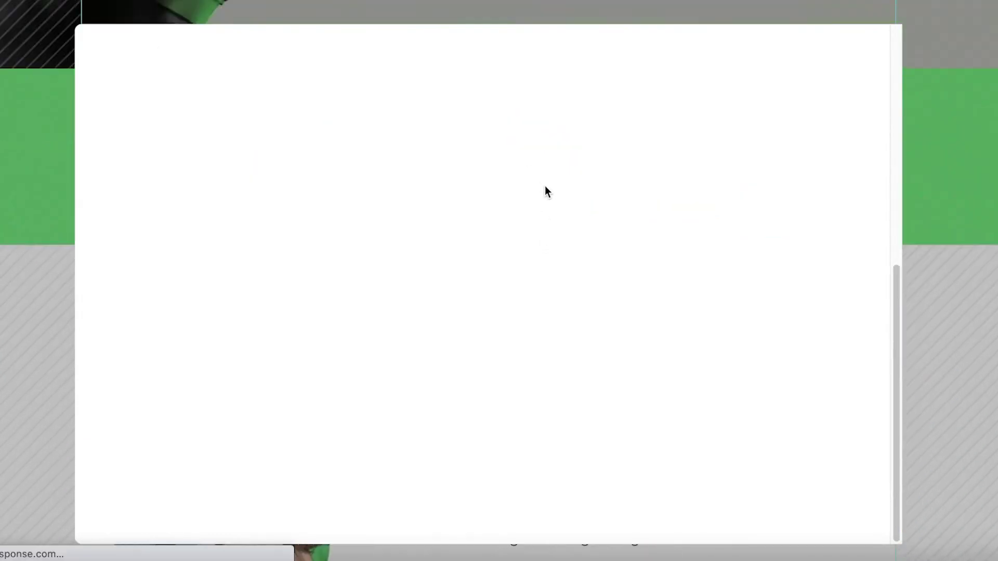
scroll(561, 196, "down", 4)
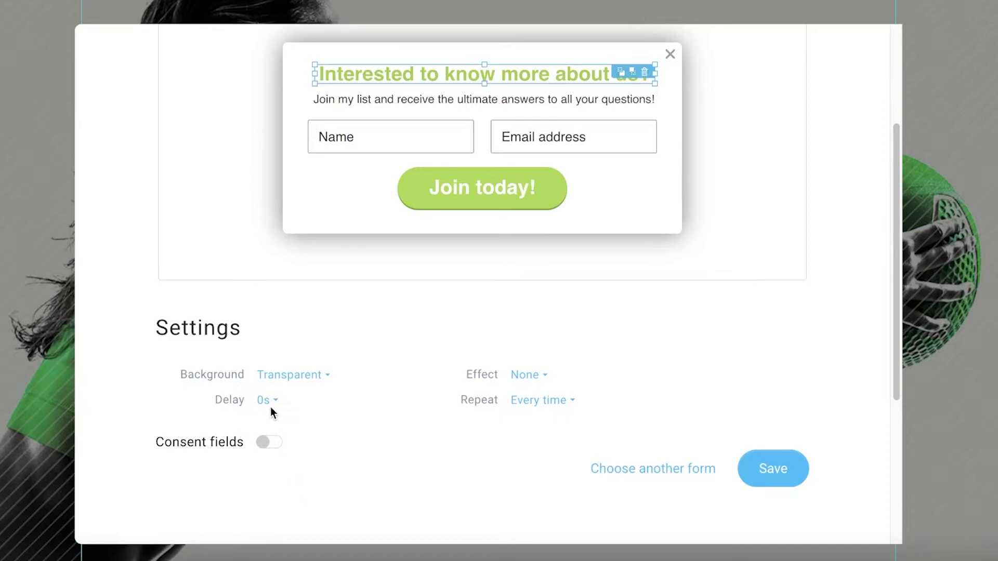
left_click(267, 401)
left_click(265, 467)
left_click(545, 374)
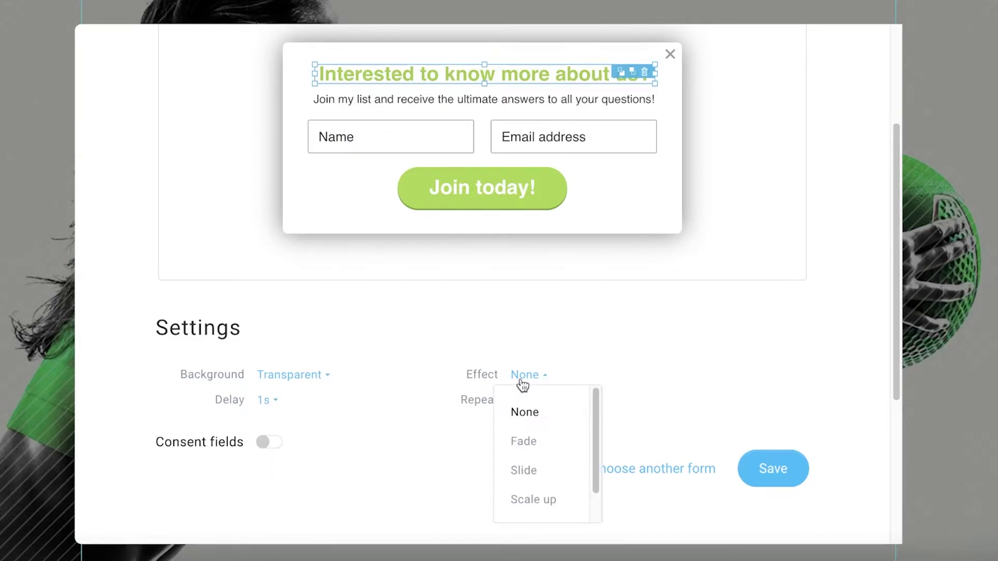
left_click(522, 412)
left_click(541, 400)
left_click(546, 468)
- Set the popup to repeat Every time, leave consent fields off, and save the form
left_click(545, 407)
left_click(529, 441)
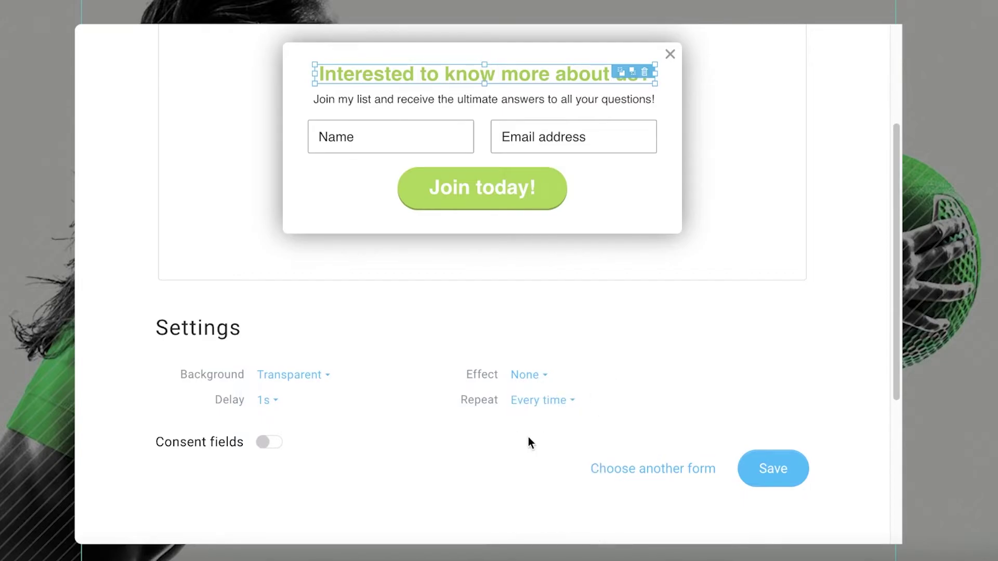
left_click(264, 443)
scroll(278, 435, "down", 4)
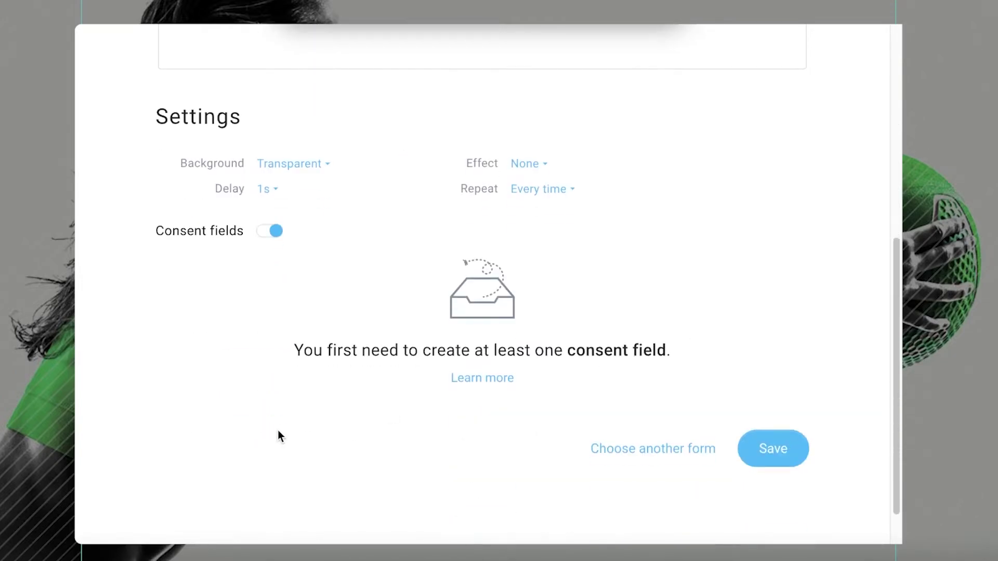
scroll(301, 354, "down", 1)
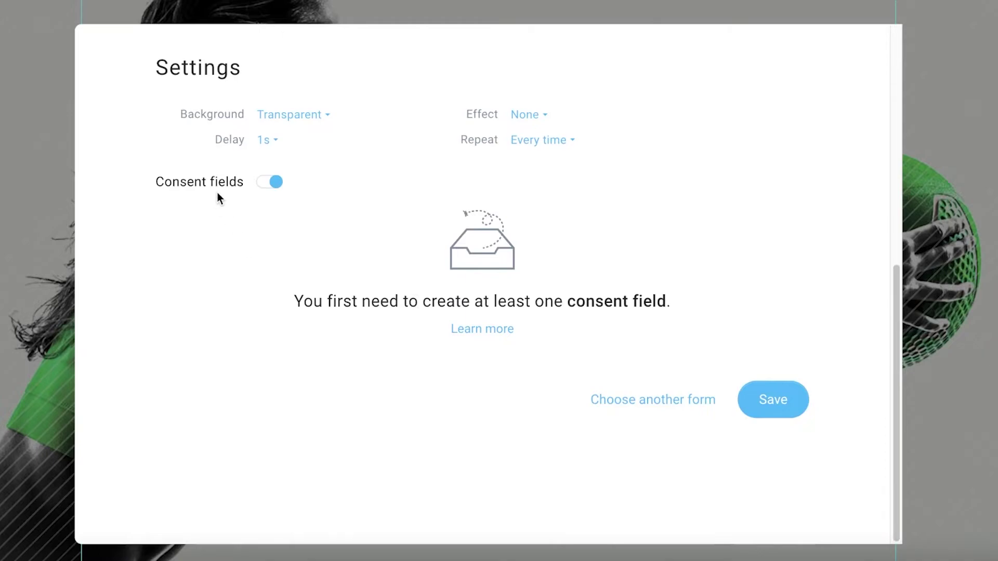
left_click(258, 183)
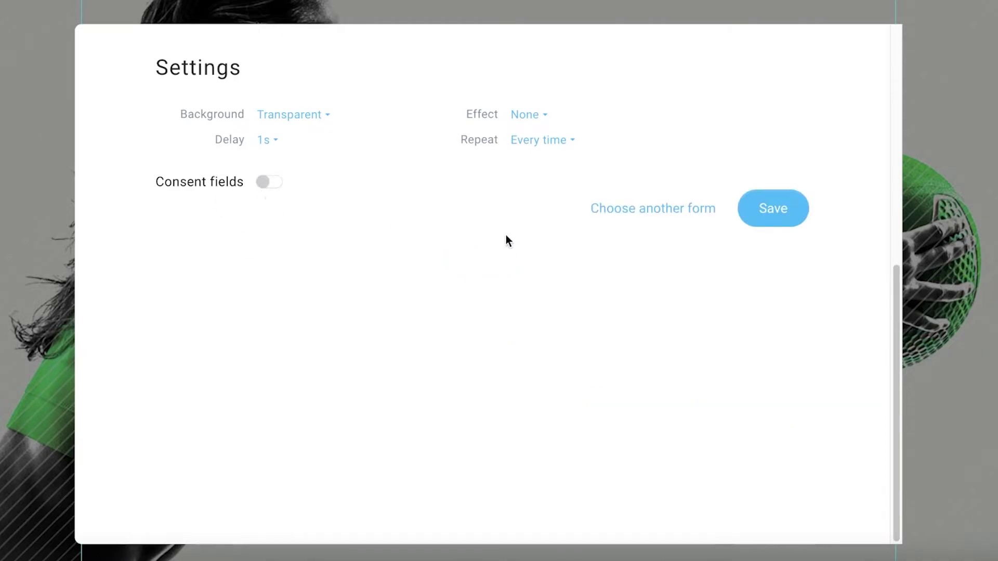
left_click(775, 224)
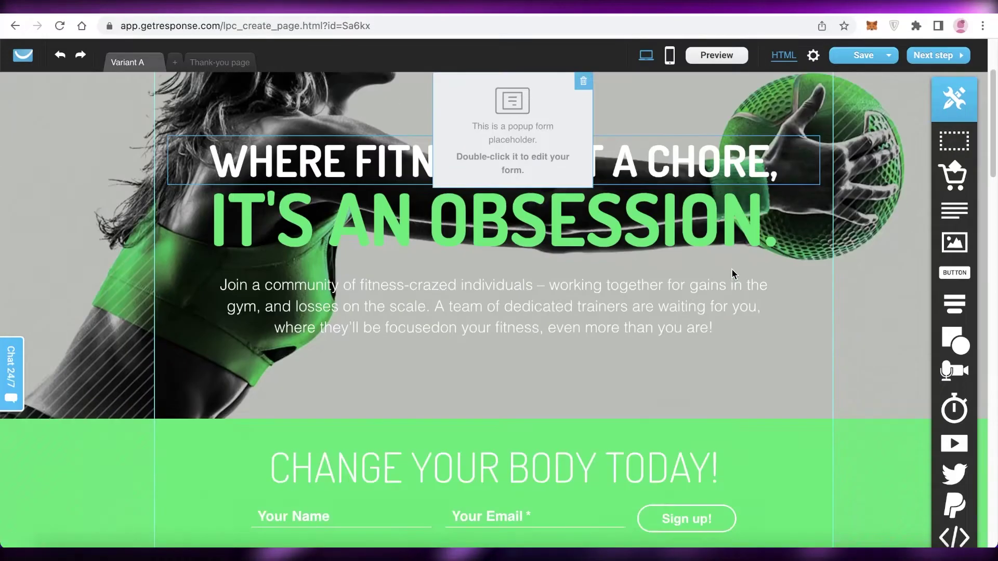
scroll(815, 376, "down", 3)
scroll(815, 376, "up", 6)
scroll(818, 366, "down", 6)
mouse_move(950, 322)
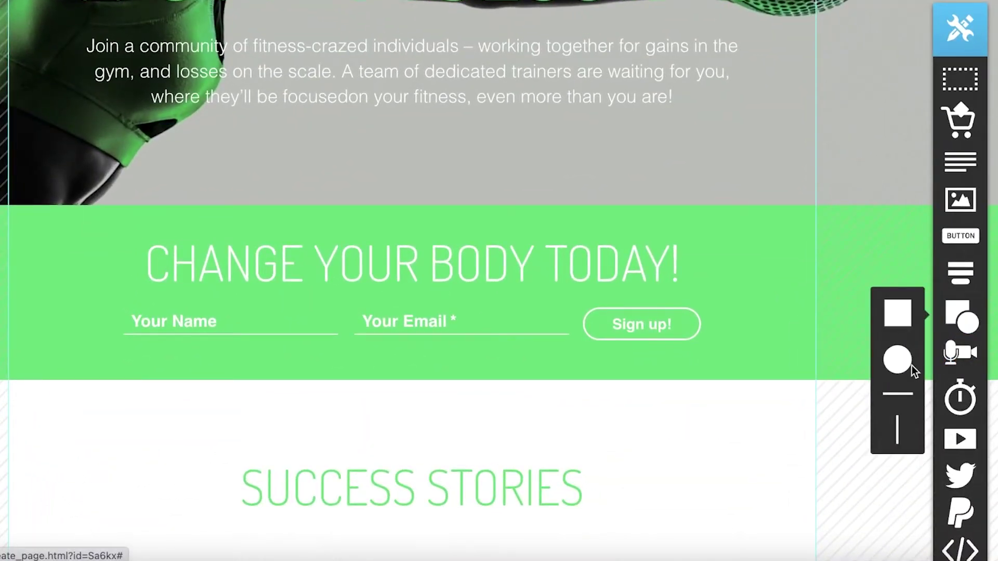
scroll(914, 370, "up", 5)
scroll(748, 252, "down", 20)
scroll(787, 286, "up", 8)
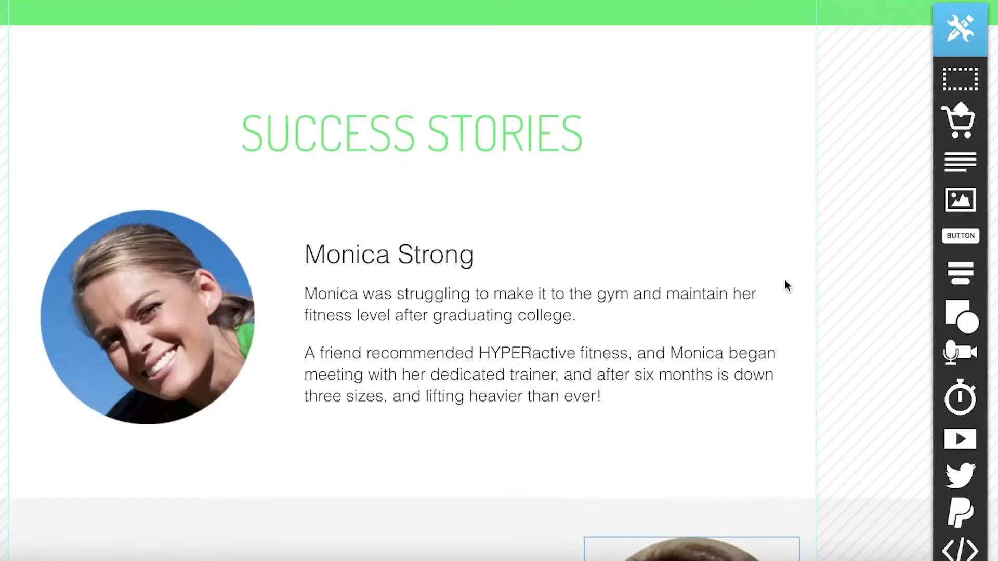
scroll(787, 285, "up", 10)
mouse_move(962, 472)
scroll(962, 473, "down", 10)
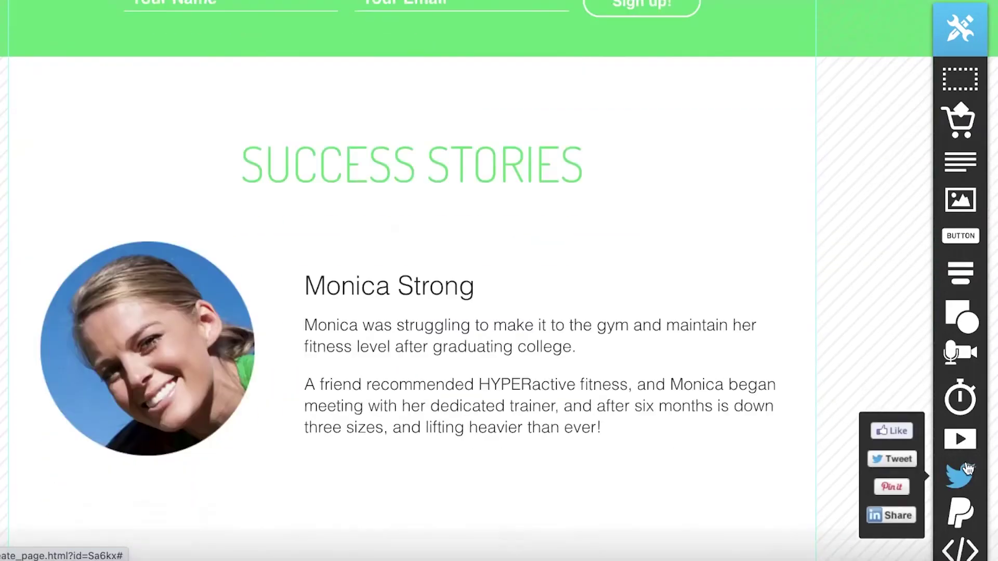
scroll(964, 476, "up", 10)
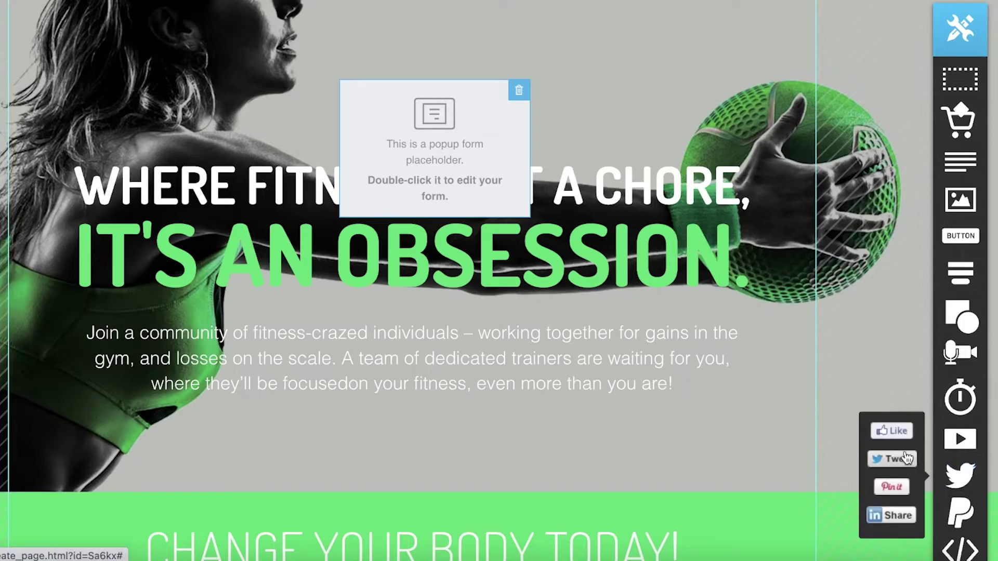
scroll(888, 403, "up", 2)
scroll(887, 403, "down", 10)
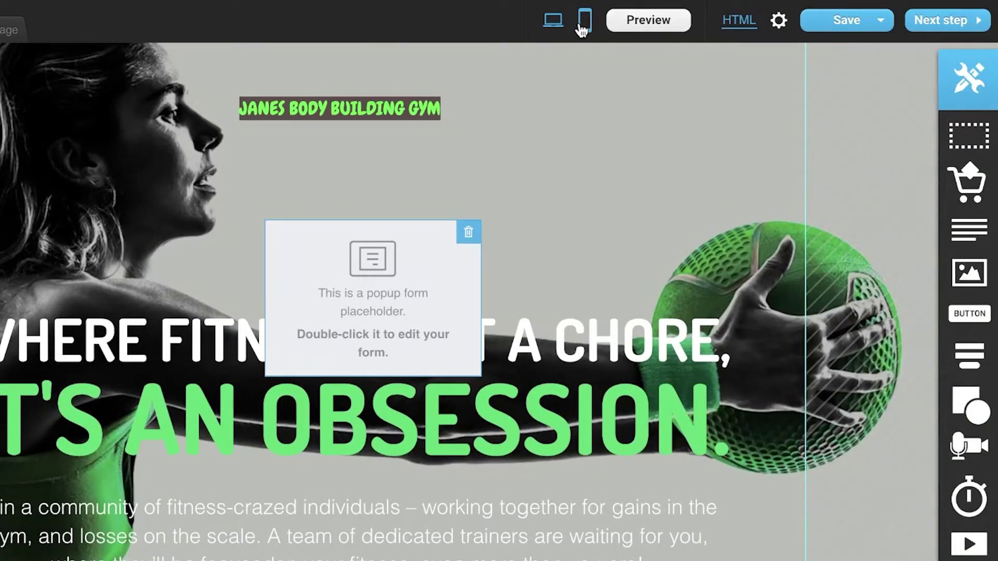
- Cancel the mobile version, save the landing page, and proceed without mobile versions
left_click(583, 25)
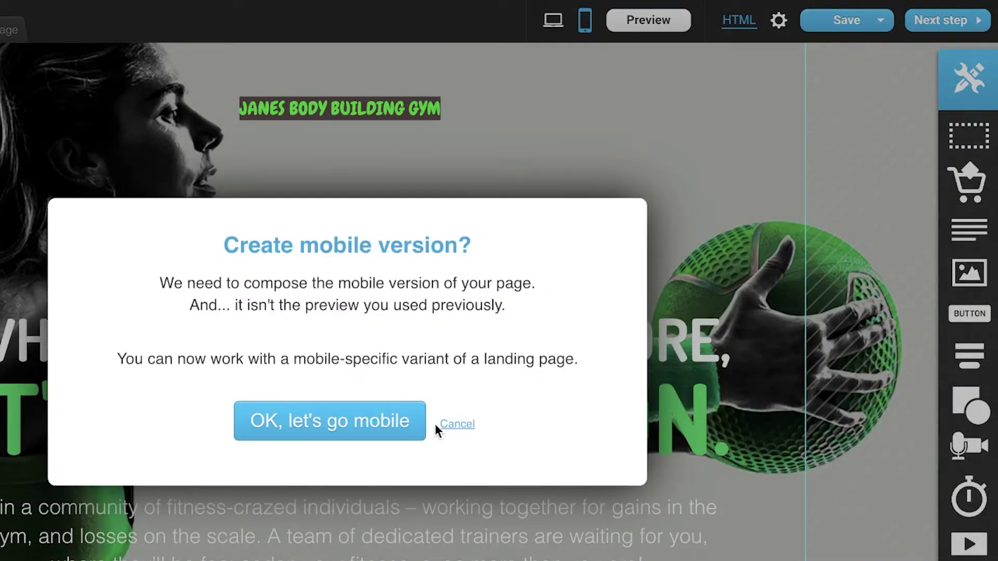
left_click(457, 425)
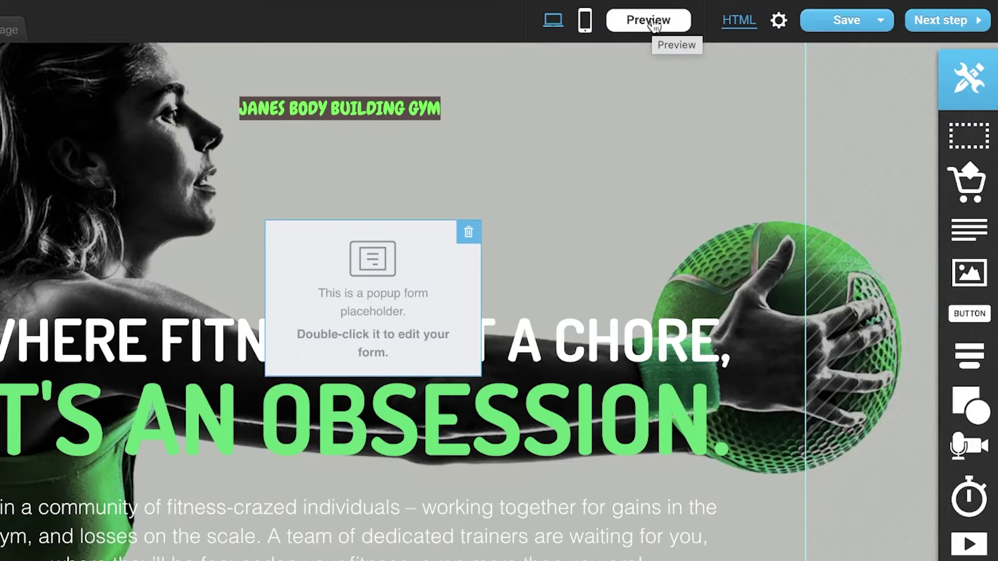
left_click(878, 21)
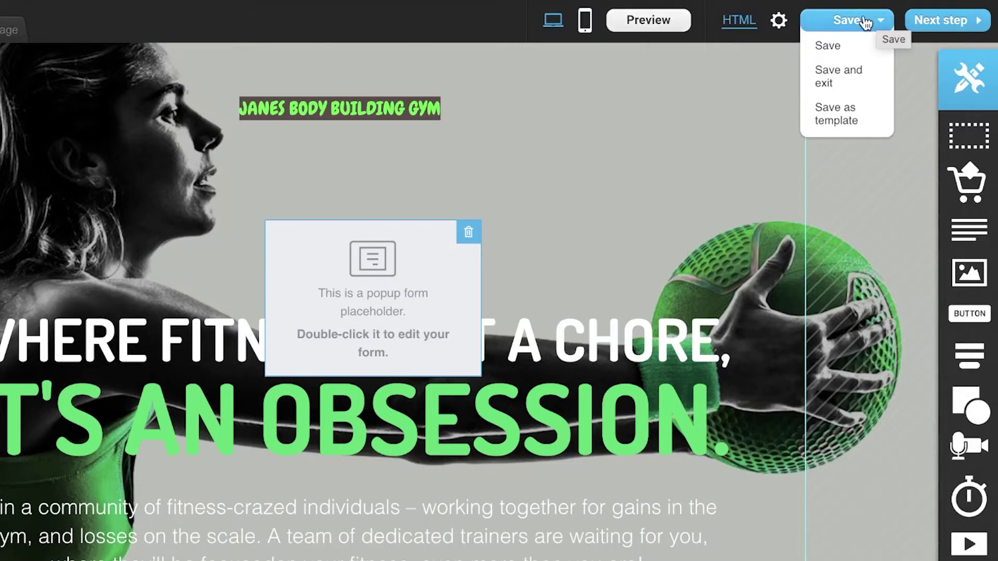
left_click(852, 24)
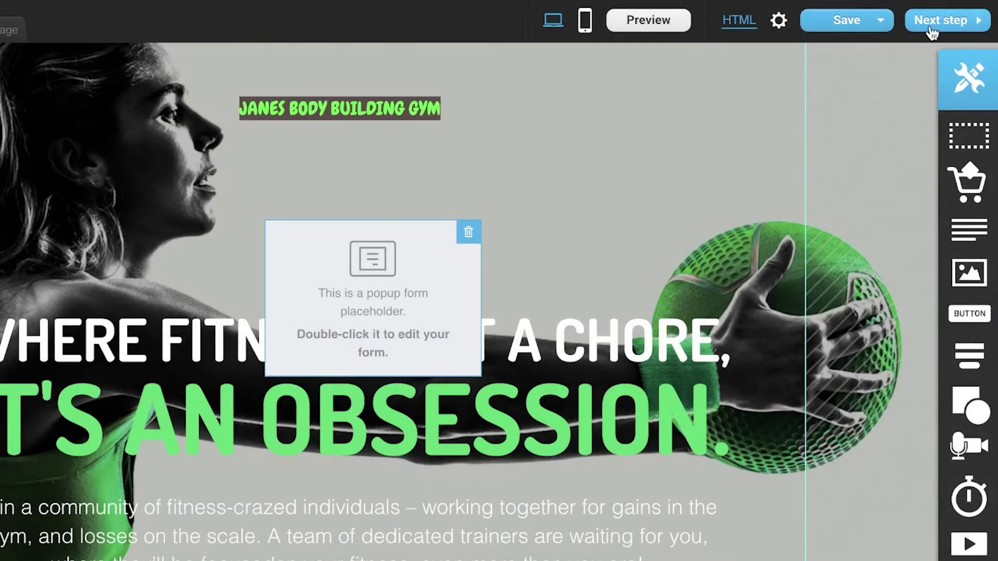
left_click(930, 24)
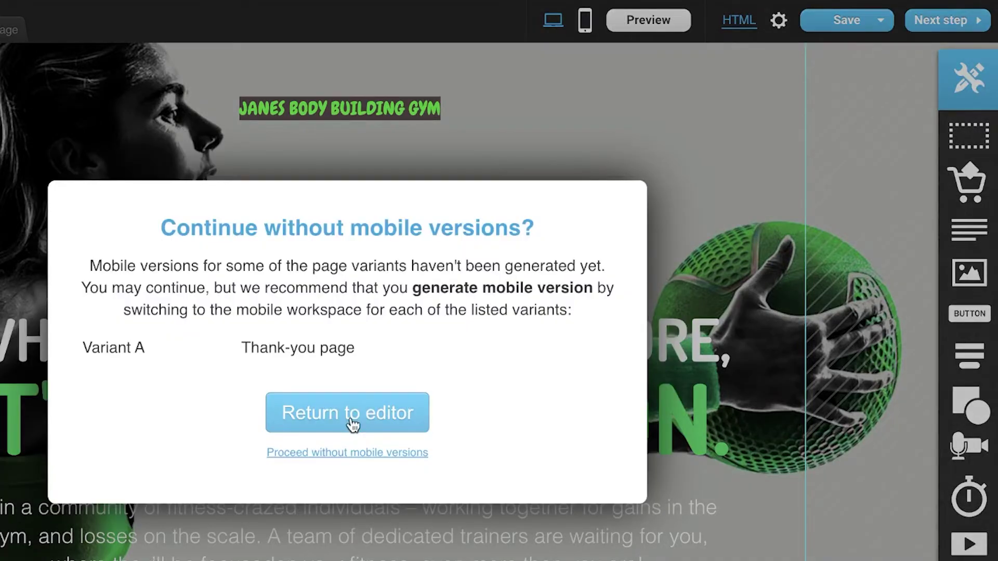
left_click(353, 456)
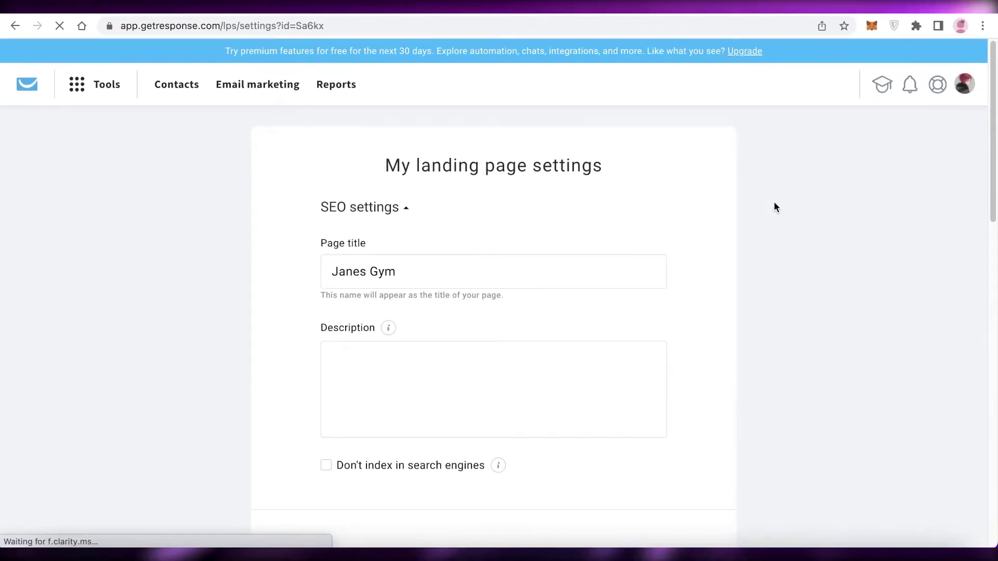
- Review the Janes Gym SEO, URL and subscription settings, then publish the page
scroll(430, 107, "down", 3)
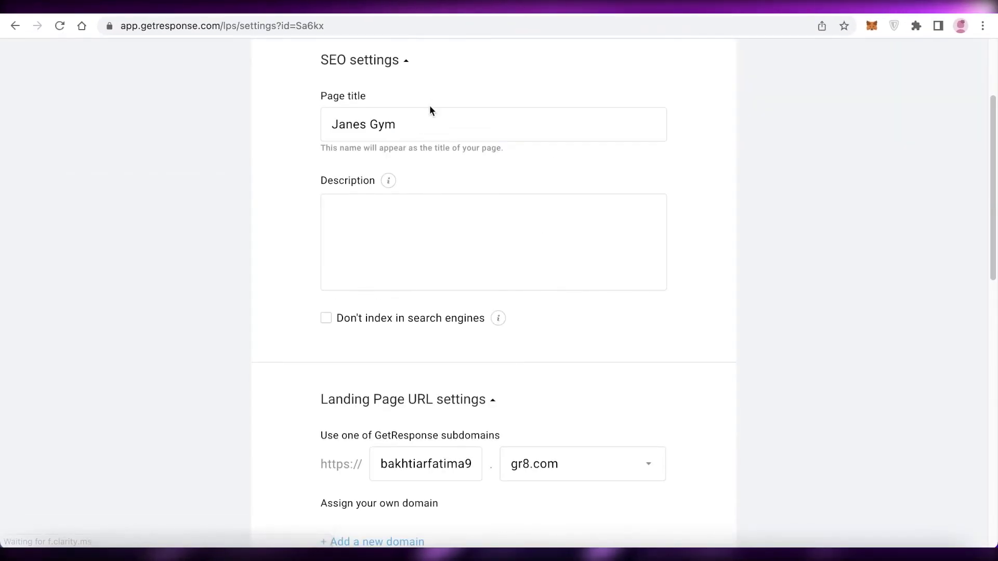
scroll(461, 268, "down", 3)
scroll(461, 268, "down", 10)
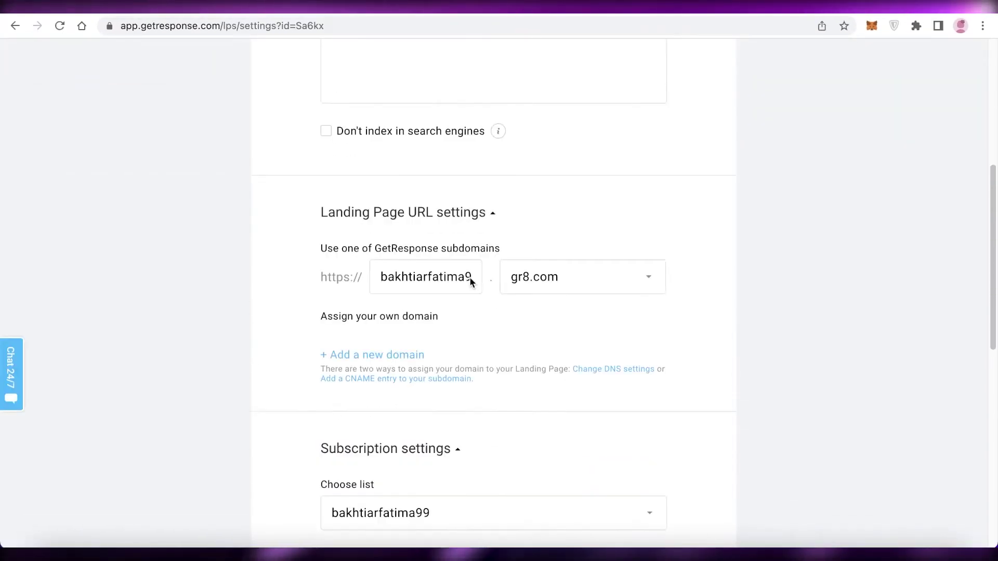
scroll(513, 383, "up", 5)
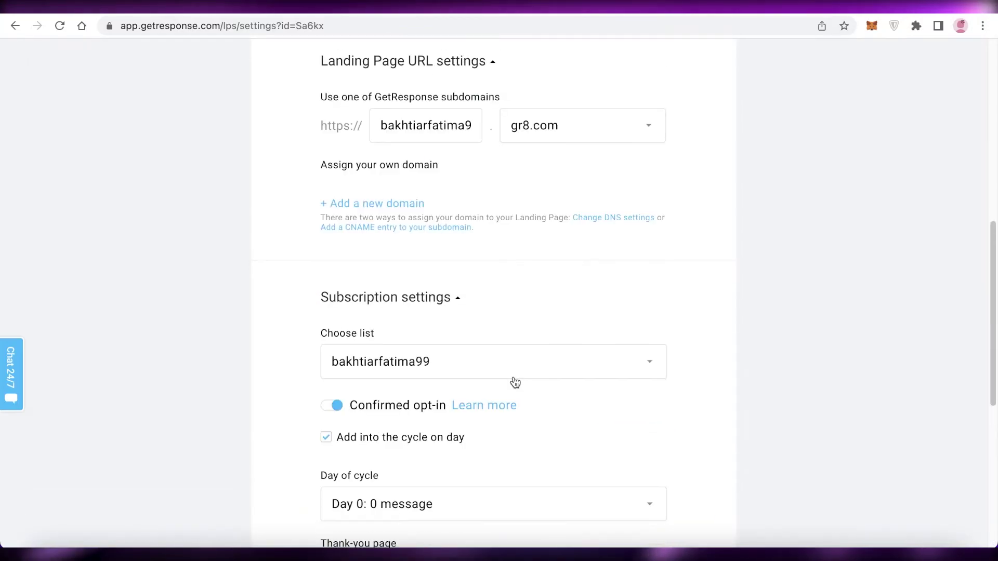
scroll(515, 381, "down", 5)
scroll(543, 341, "up", 10)
scroll(543, 342, "down", 10)
scroll(544, 341, "up", 1)
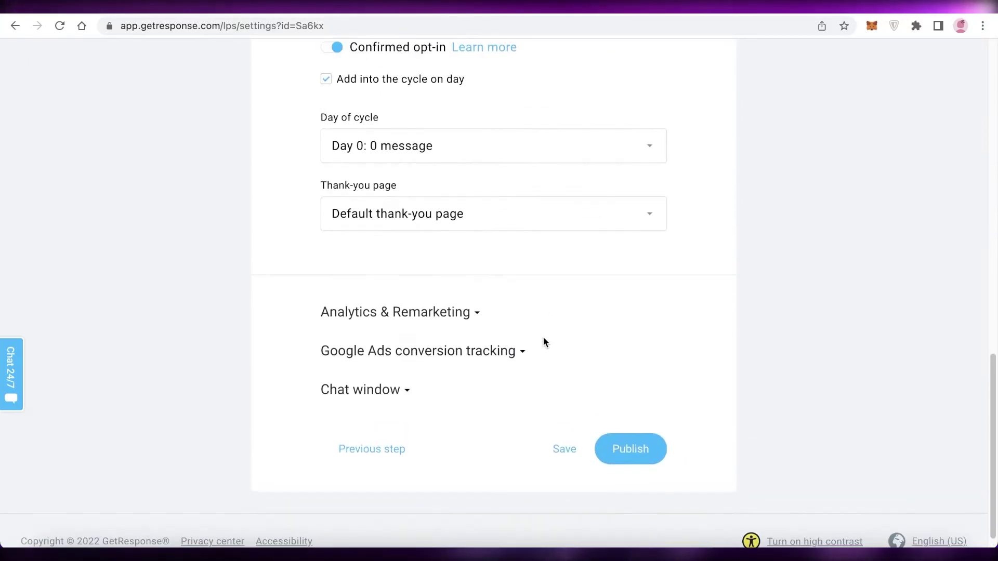
scroll(544, 341, "down", 1)
left_click(634, 438)
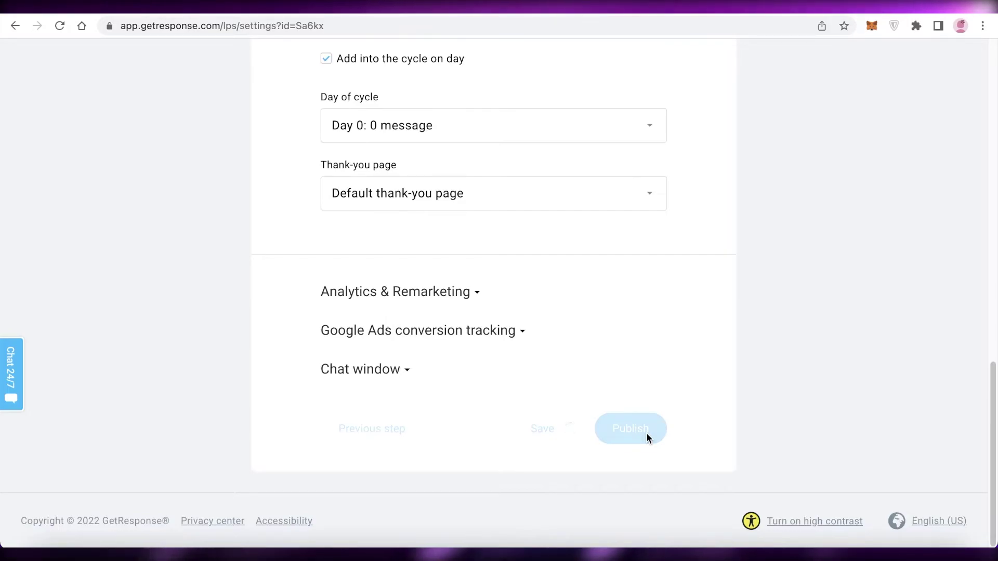
- Open the live Janes Gym landing page at its URL and scroll through it
scroll(559, 283, "up", 2)
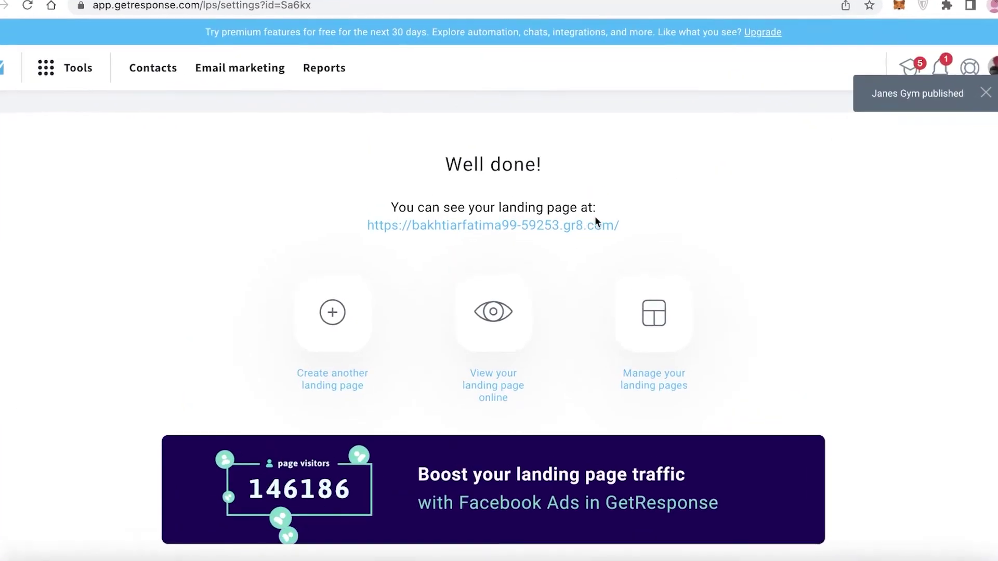
left_click(566, 146)
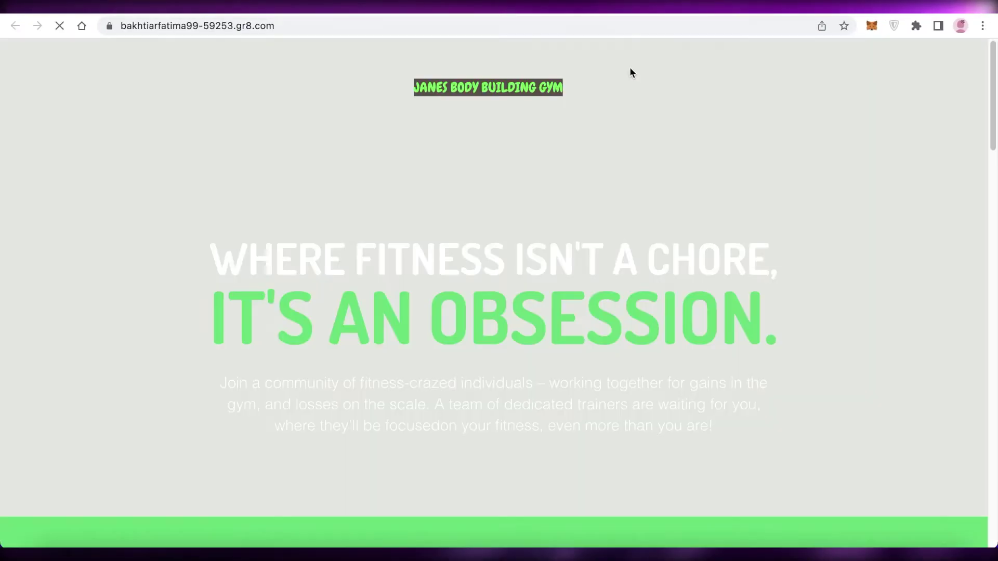
scroll(589, 177, "down", 7)
scroll(590, 175, "down", 10)
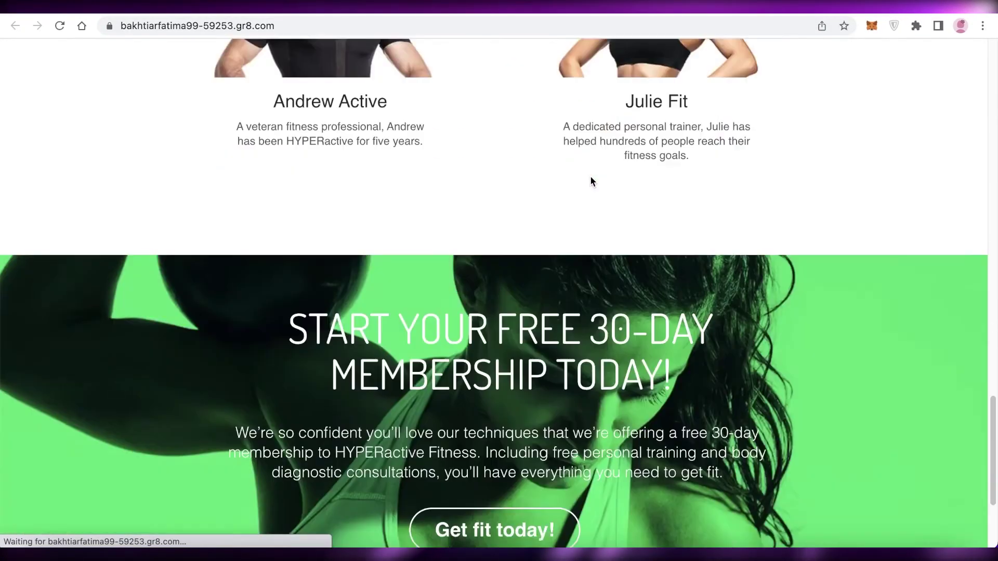
scroll(598, 182, "up", 15)
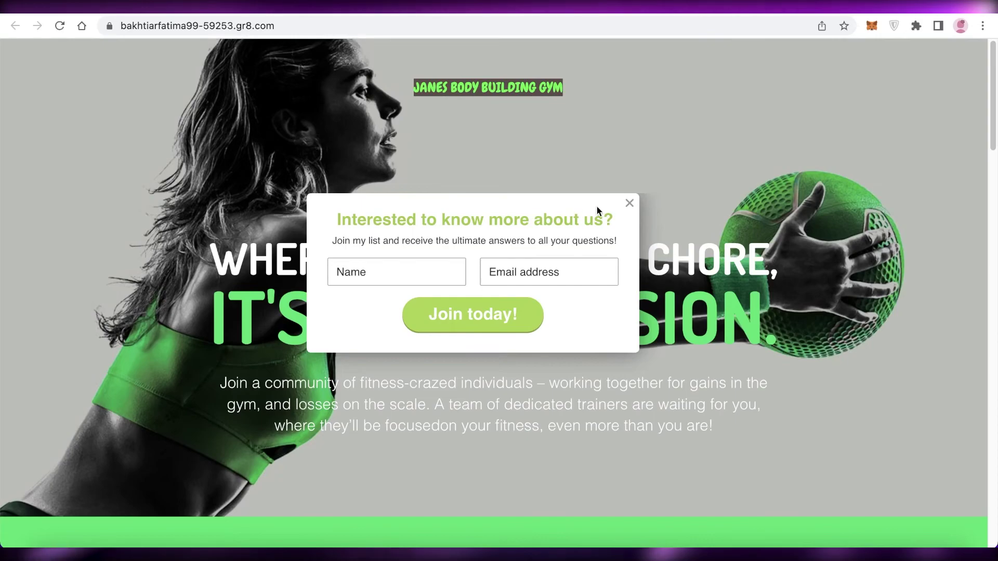
- Close the Join today signup popup and return to the Well done publish confirmation
left_click(629, 203)
scroll(603, 200, "down", 8)
scroll(588, 189, "up", 7)
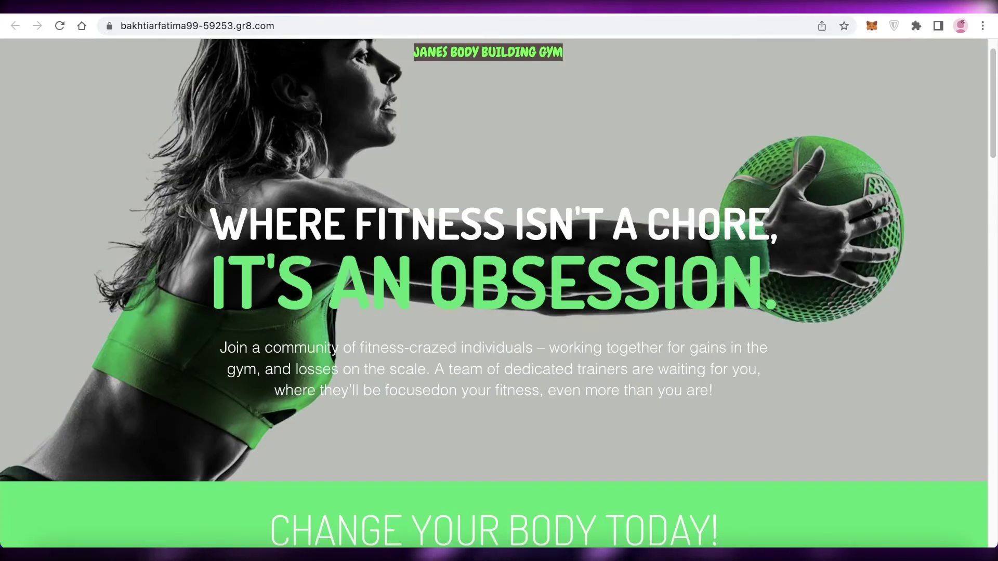
left_click(497, 12)
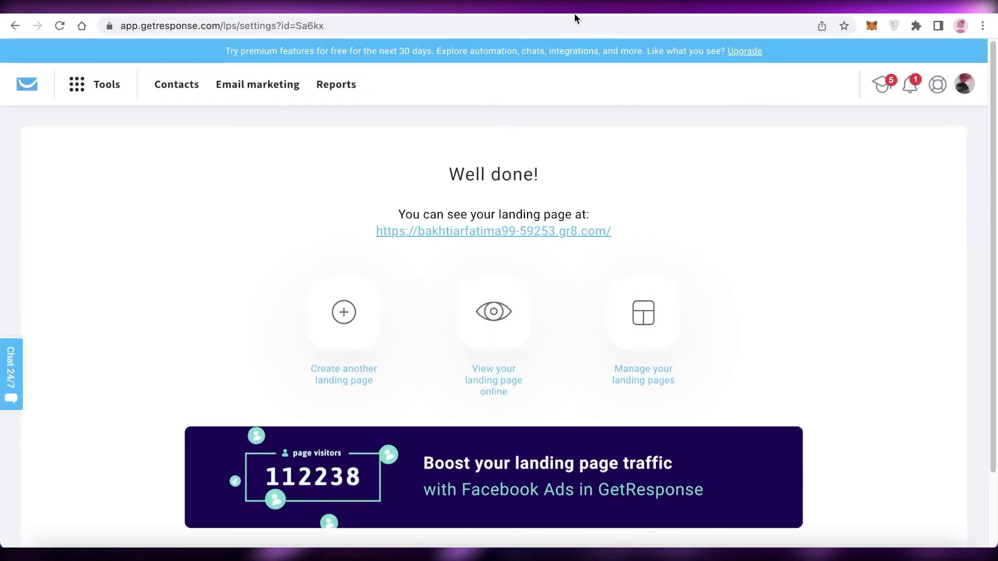
scroll(731, 130, "down", 3)
scroll(726, 132, "up", 3)
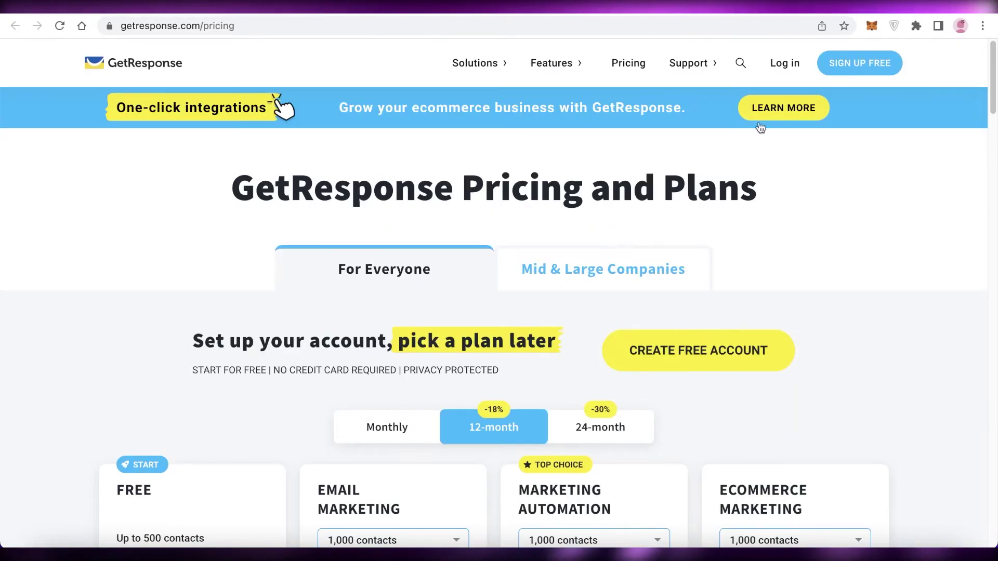
scroll(884, 235, "down", 5)
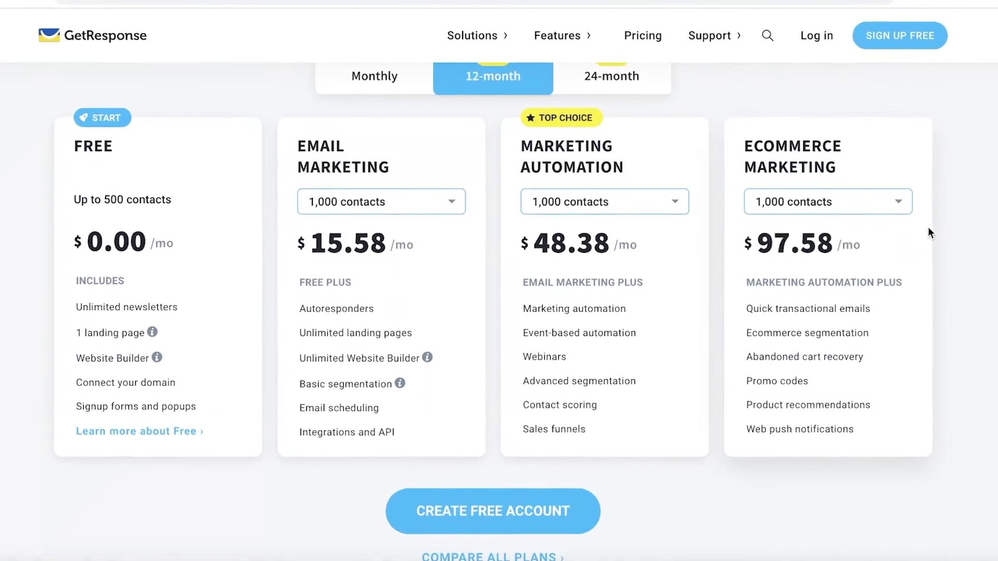
- Highlight the Free plan's '1 landing page' limit on the GetResponse pricing page
scroll(927, 227, "up", 2)
scroll(946, 224, "down", 5)
scroll(944, 224, "up", 1)
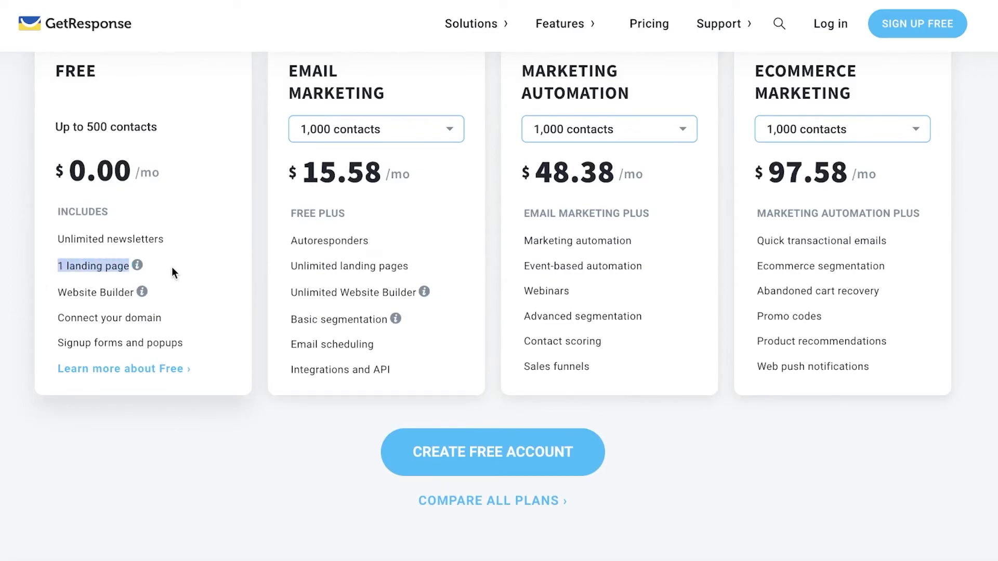
left_click_drag(65, 288, 161, 299)
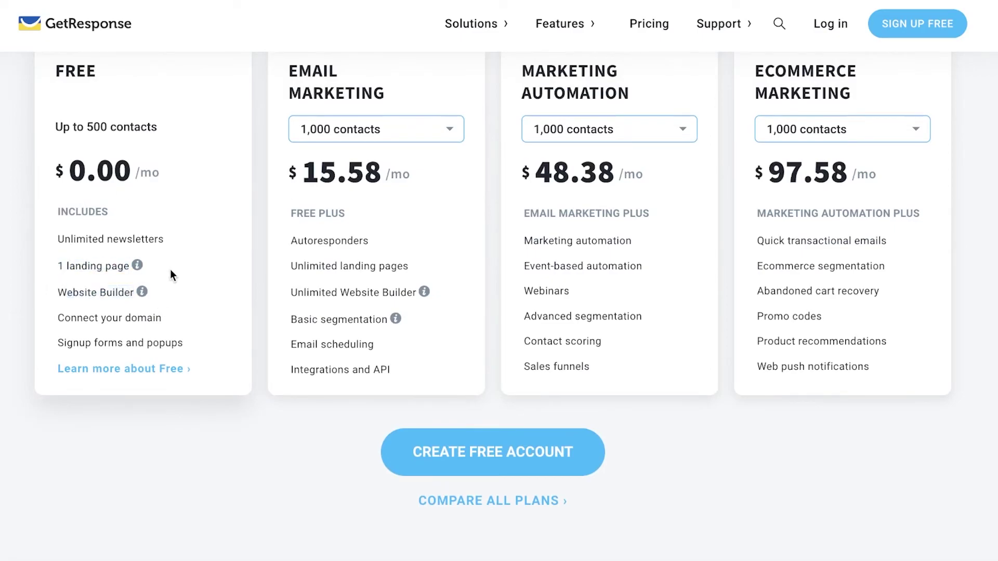
- Scroll through the pricing plans to compare them, ending on the 'Well done!' publish page
scroll(204, 151, "up", 1)
scroll(203, 151, "up", 1)
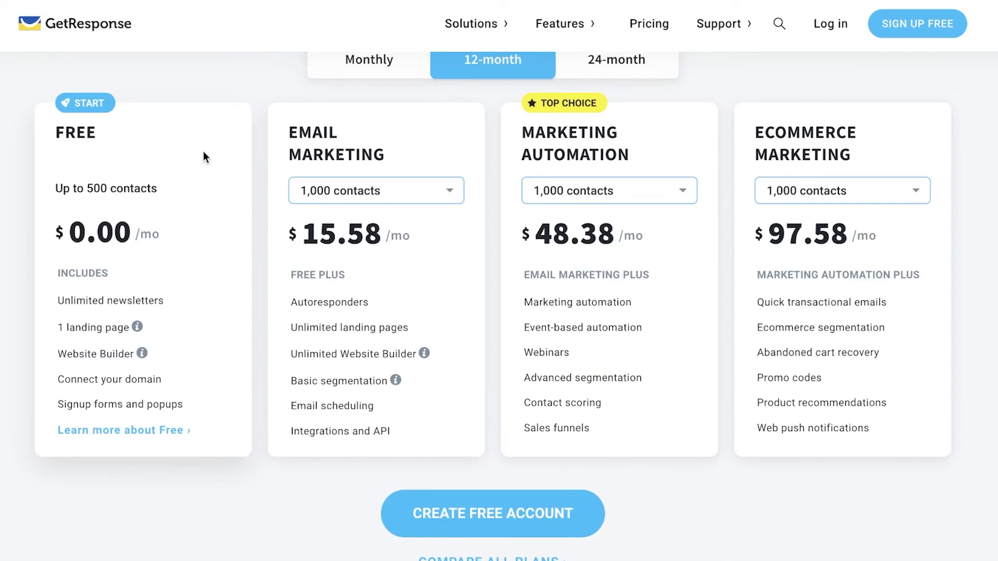
scroll(204, 152, "up", 1)
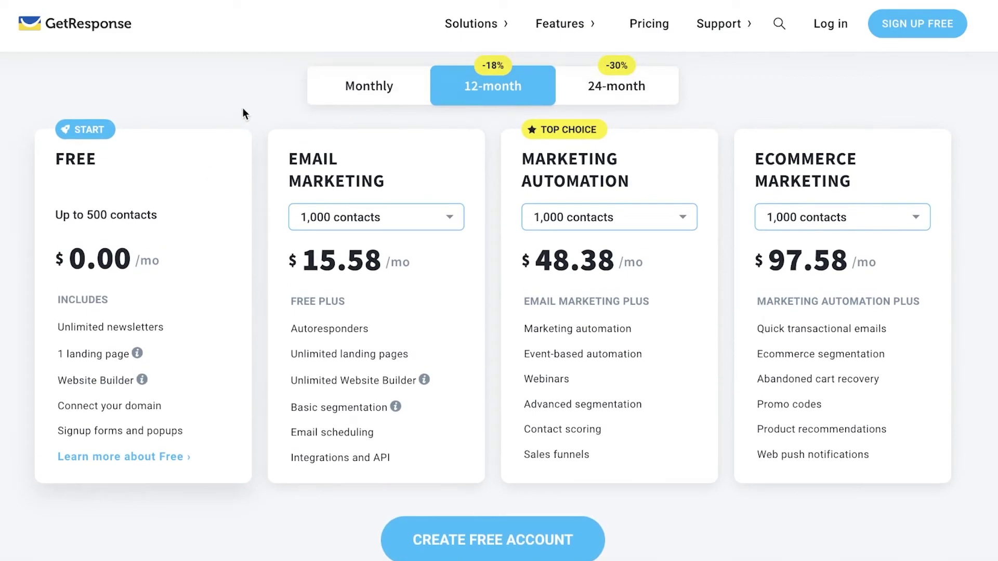
scroll(345, 223, "down", 1)
scroll(342, 201, "up", 1)
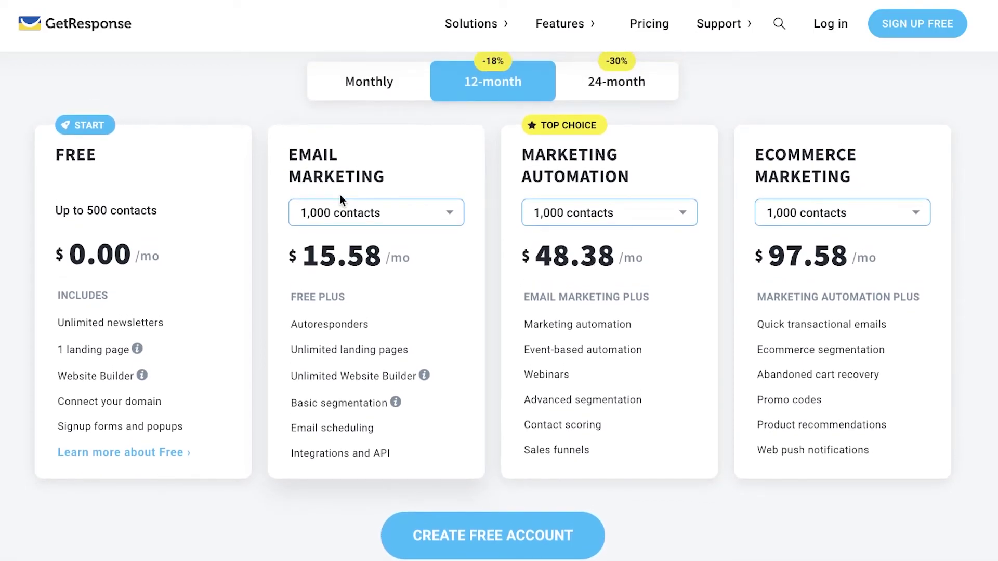
scroll(340, 196, "down", 3)
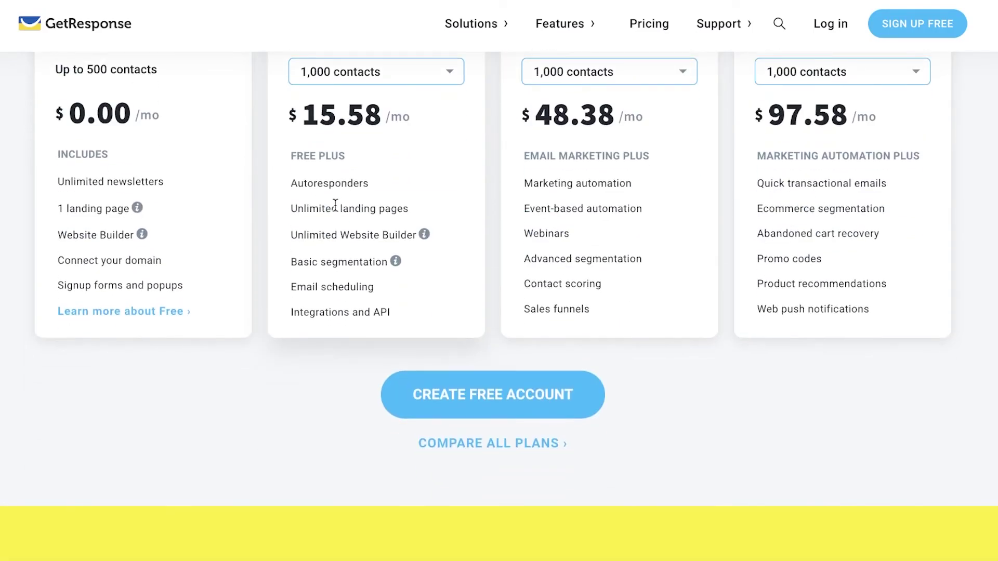
scroll(335, 204, "up", 3)
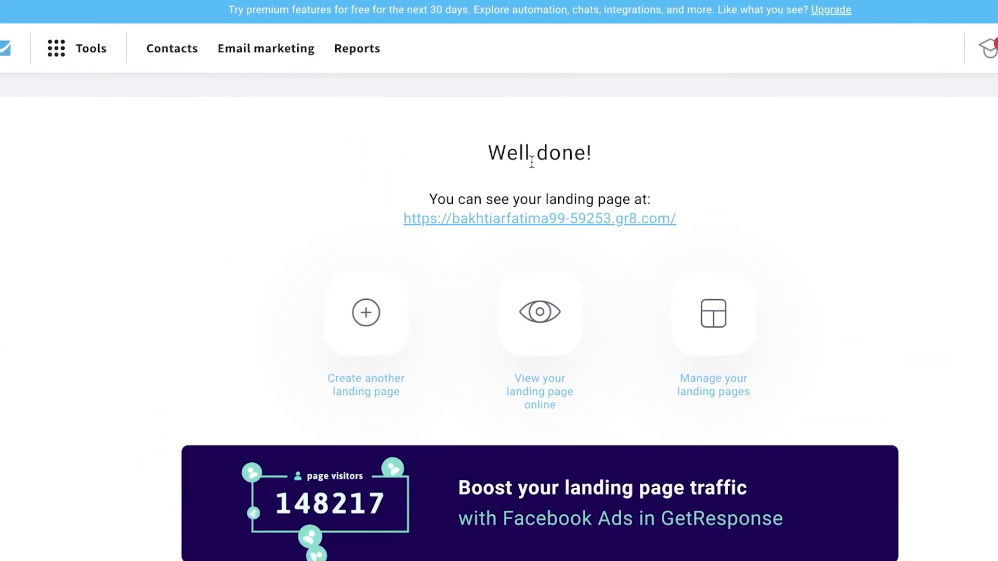
- Return to the GetResponse dashboard to see the new Janes Gym landing page widget
left_click(10, 48)
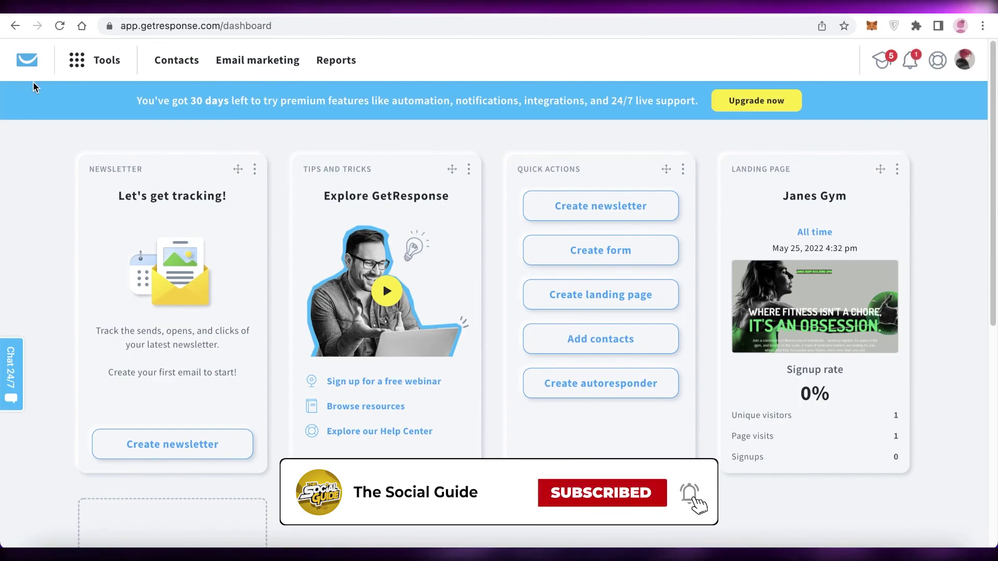
scroll(553, 181, "down", 8)
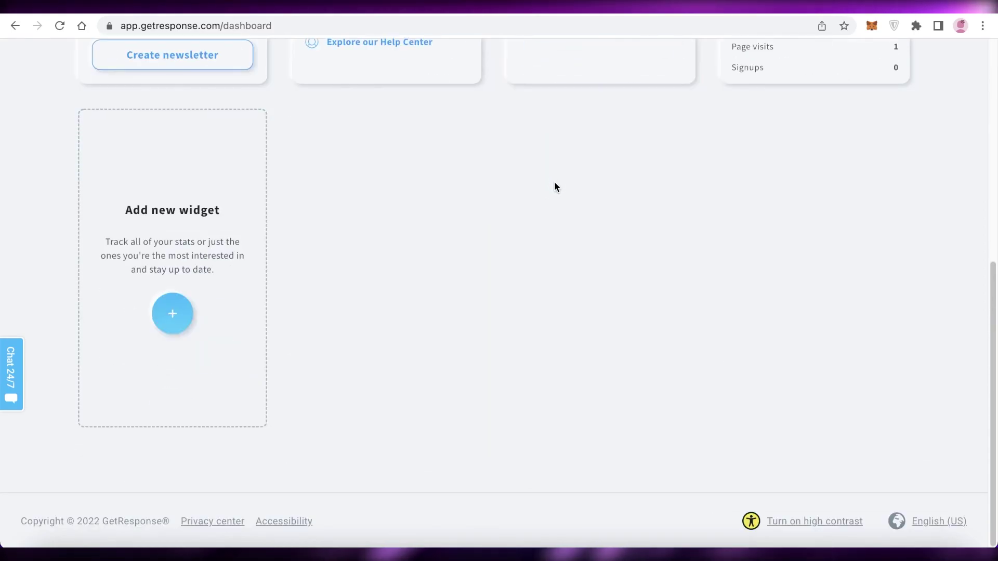
scroll(555, 185, "up", 5)
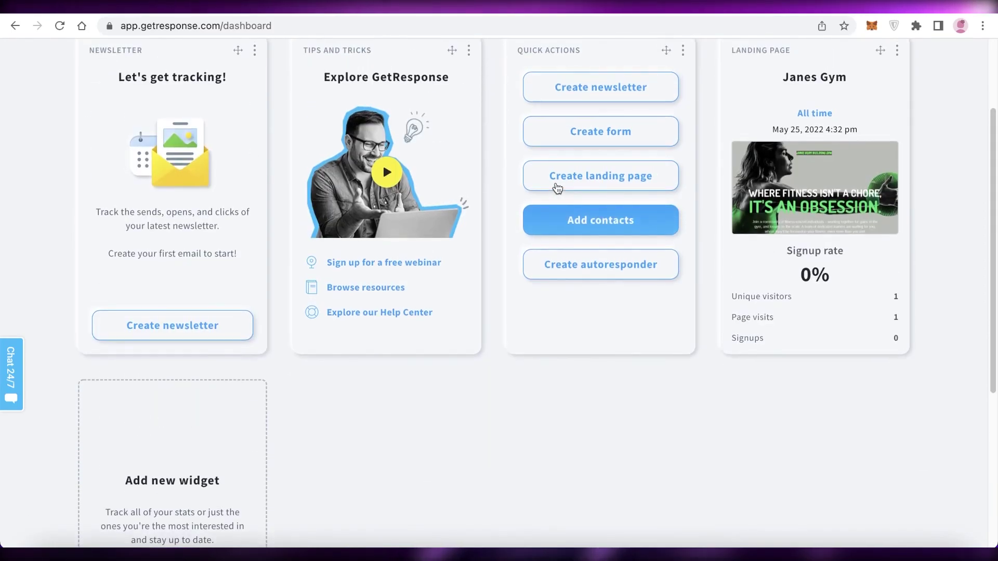